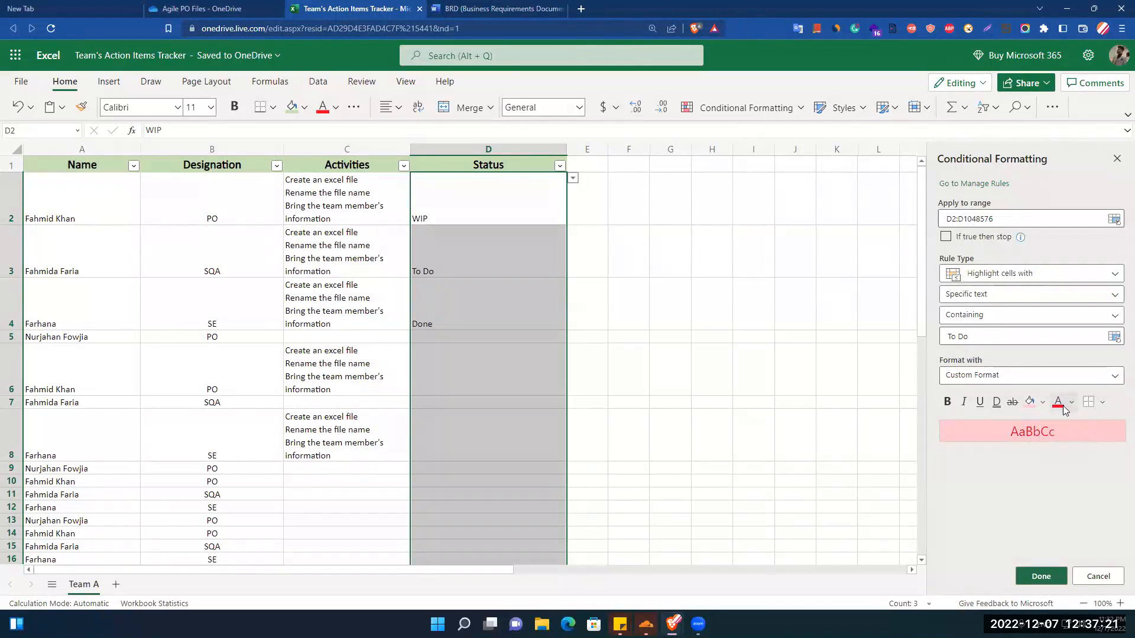
Format the "To Do" conditional formatting rule with white text and a red fill, and save it.
click(1071, 401)
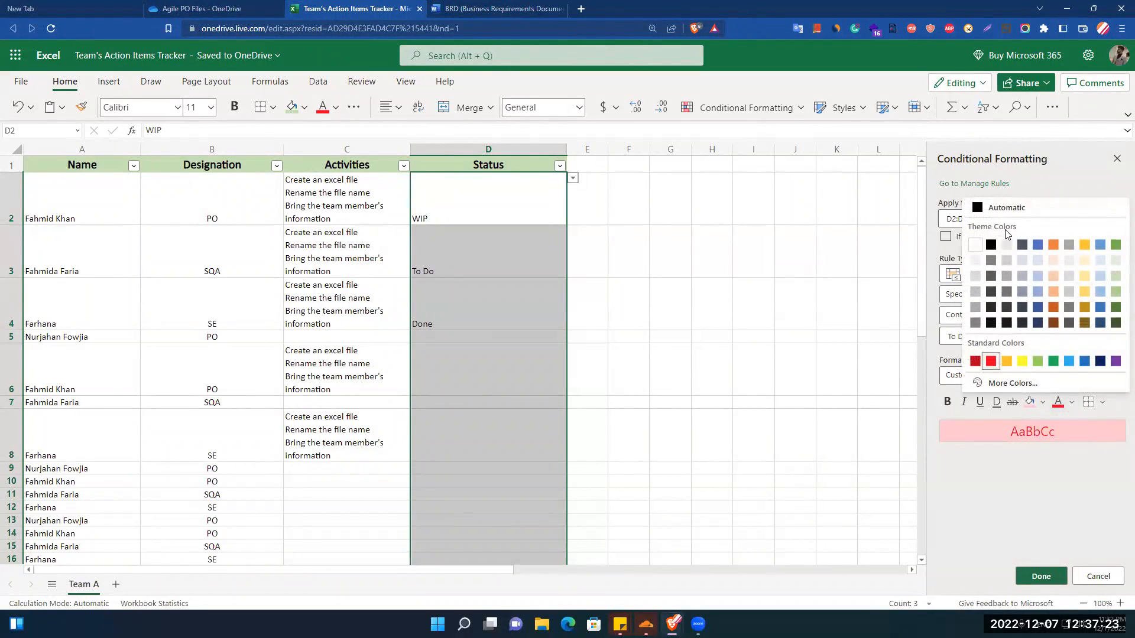
click(976, 245)
click(1043, 403)
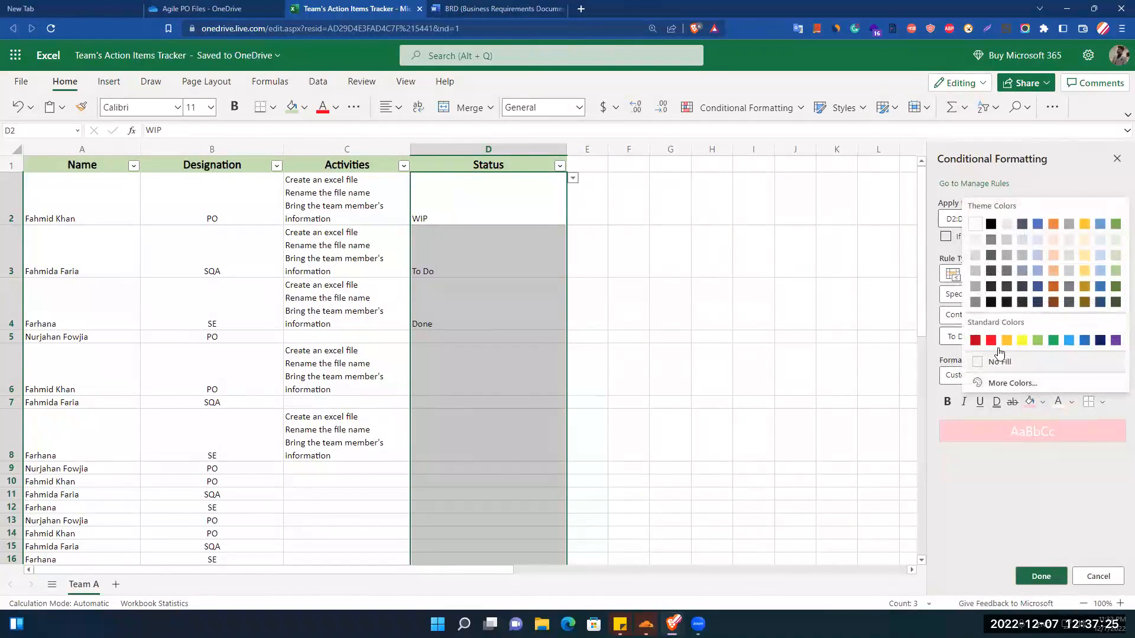
click(982, 340)
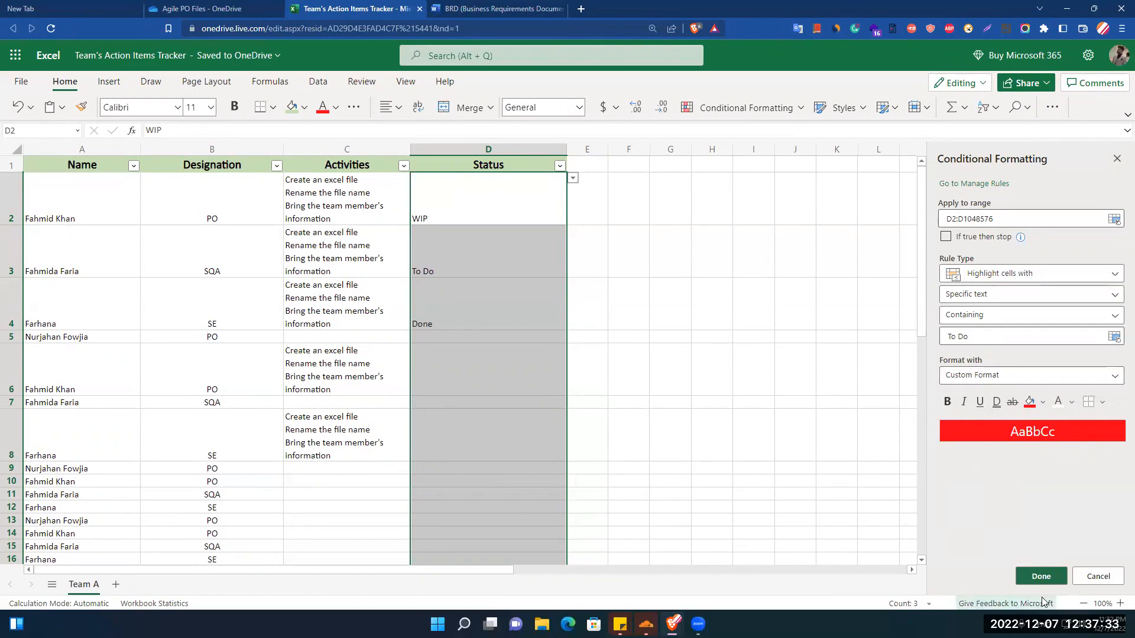
click(1041, 577)
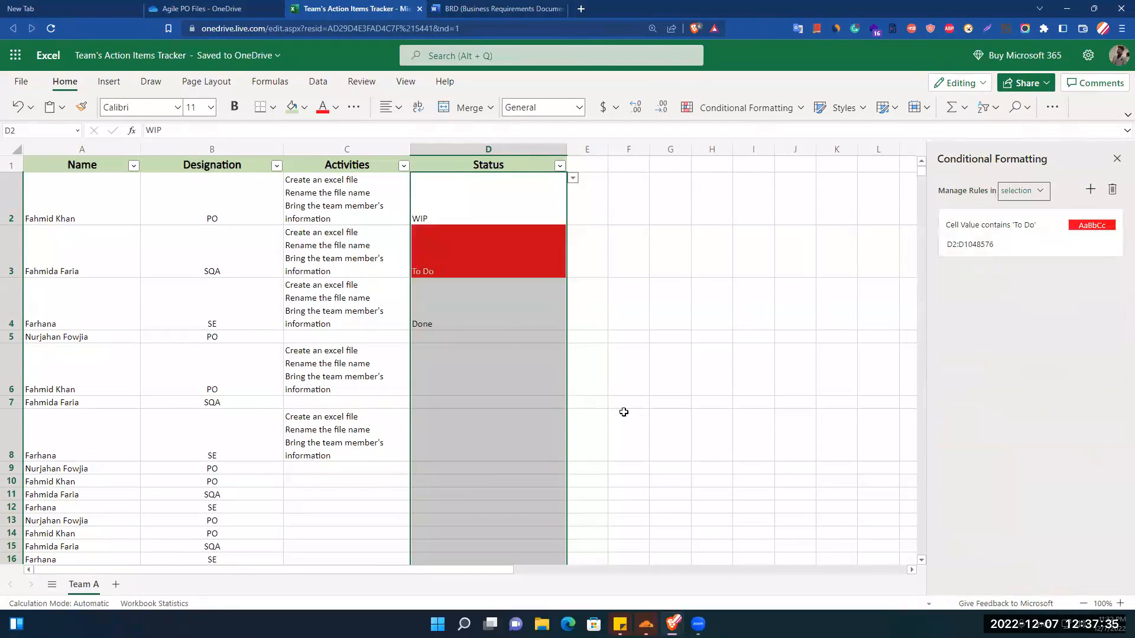
click(466, 267)
key(Down)
key(Up)
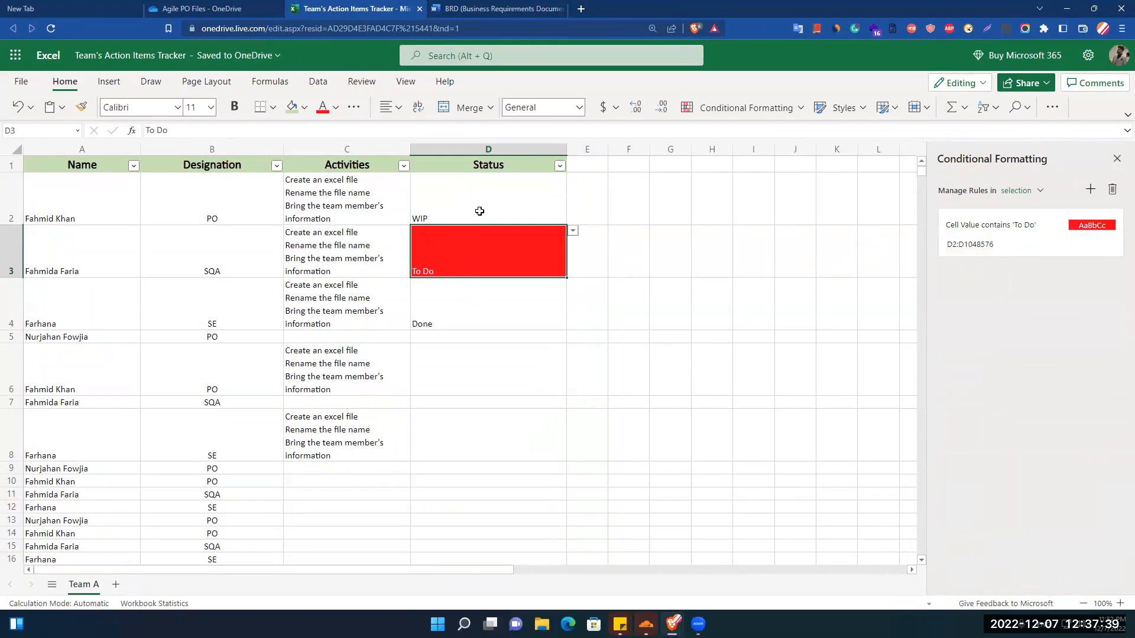
Add a conditional formatting rule for the Status cells below the header that highlights specific text containing "WIP".
click(480, 148)
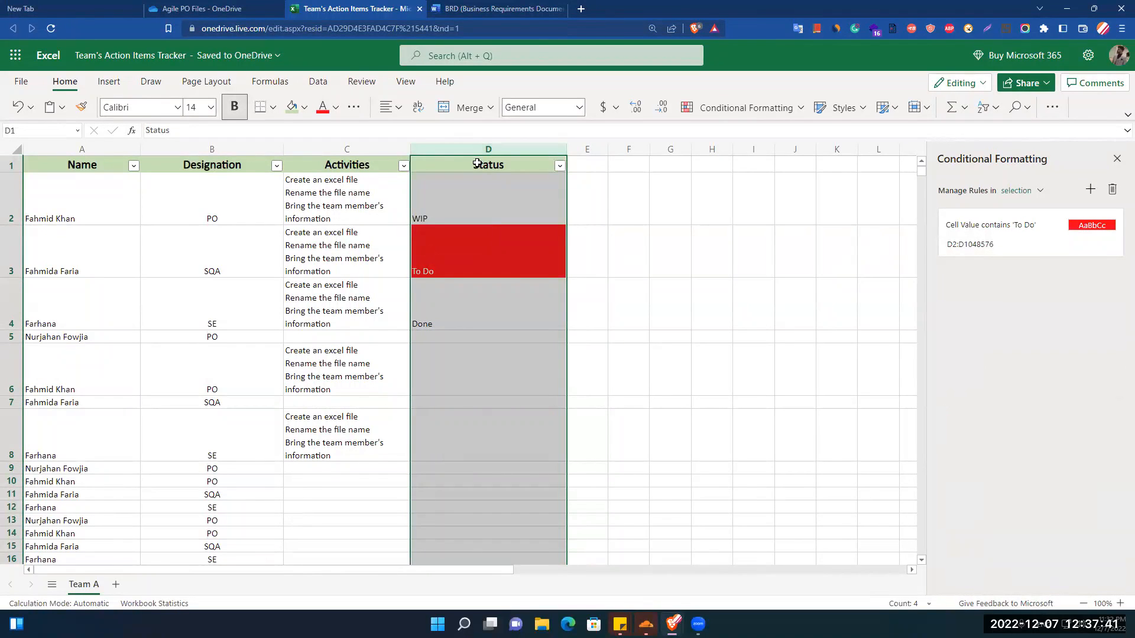
key(Return)
click(1091, 189)
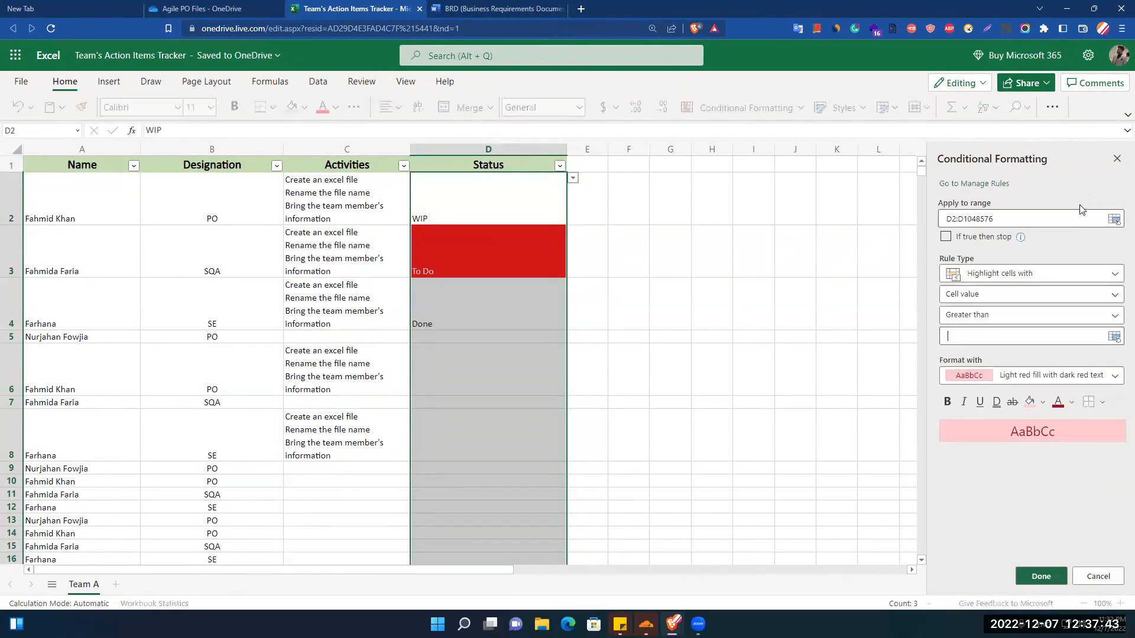
click(983, 294)
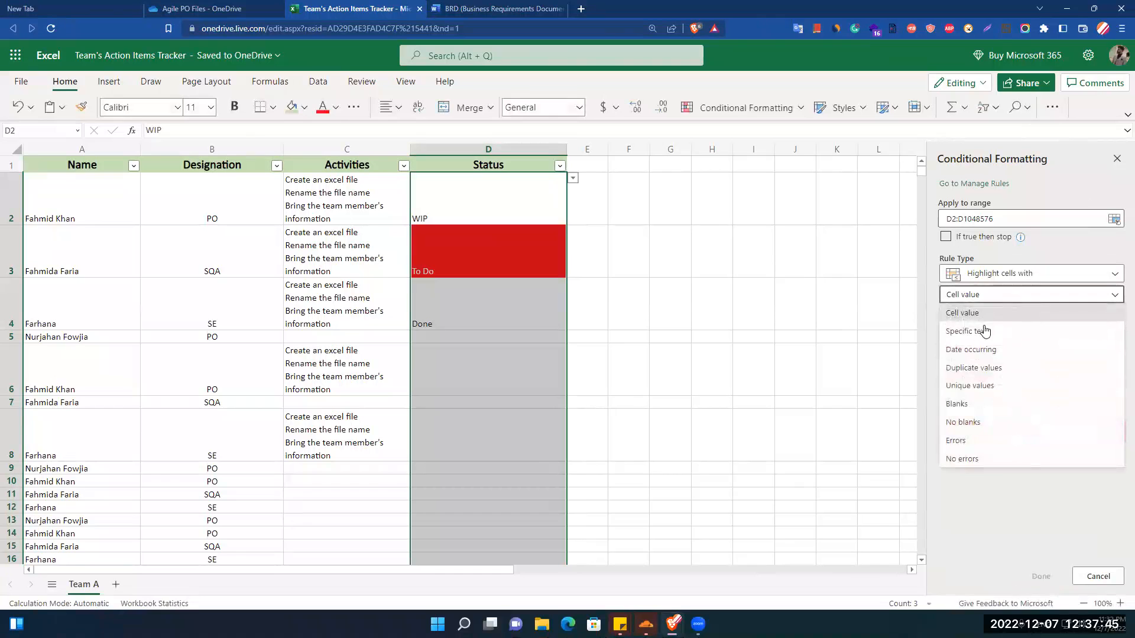
click(981, 332)
click(980, 319)
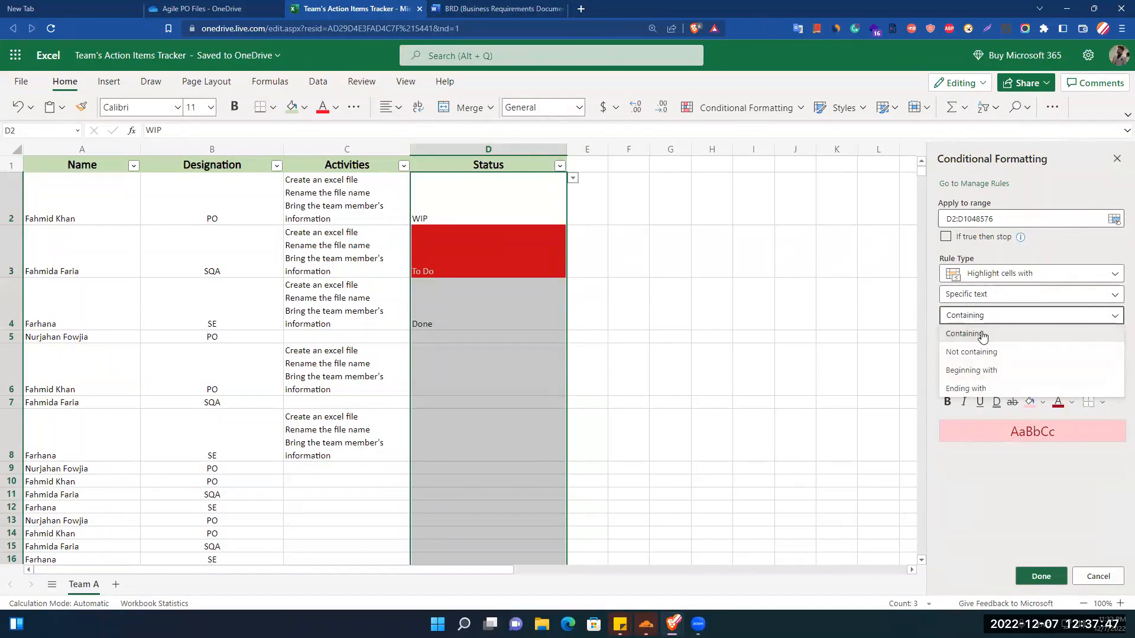
click(968, 335)
text(WIP)
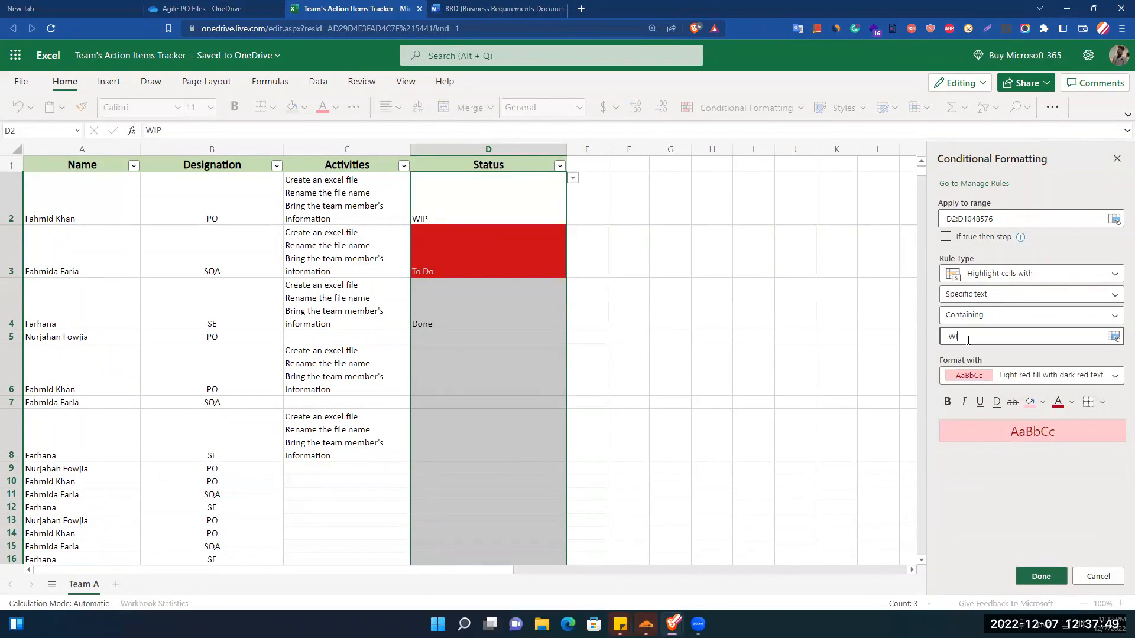
Give the "WIP" rule white text and a Green, Accent 6 fill, and save it.
click(1071, 403)
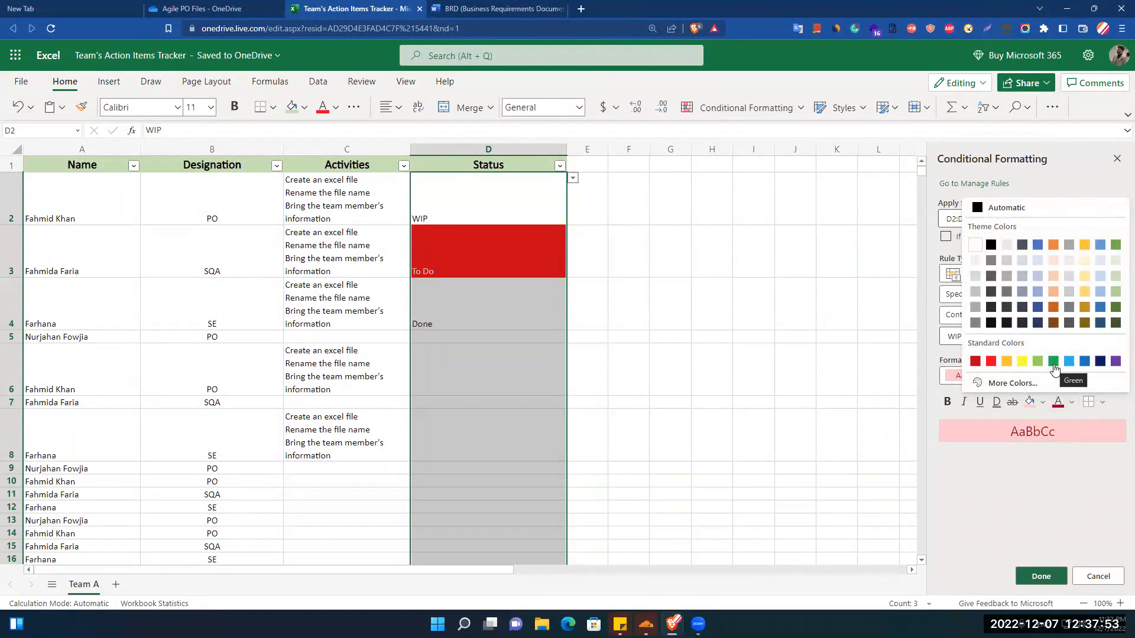
click(974, 247)
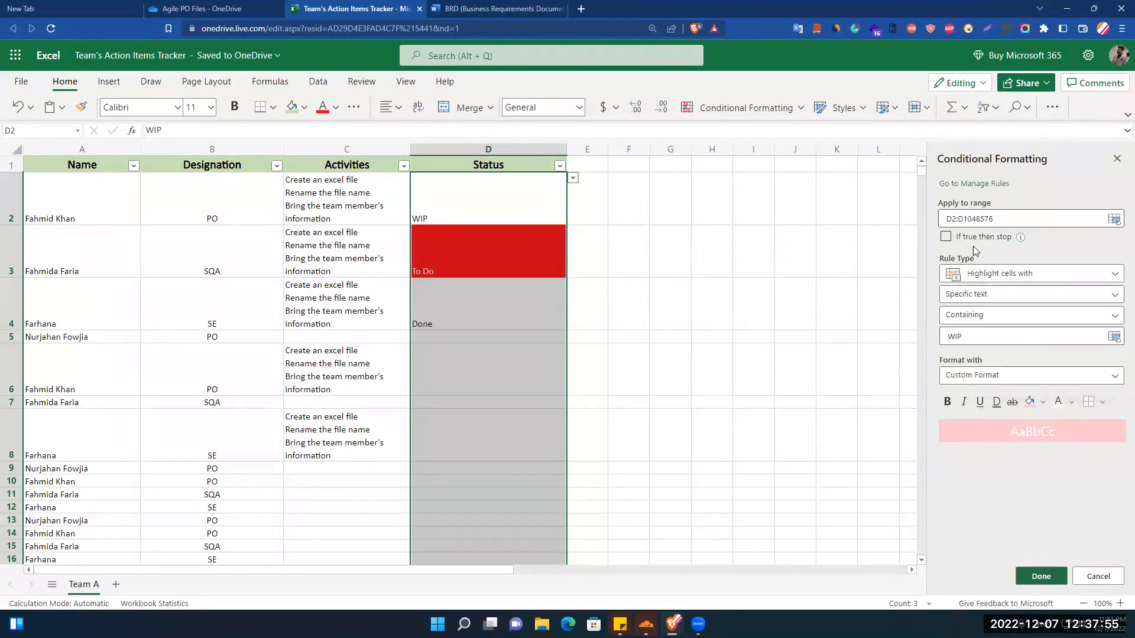
click(1041, 403)
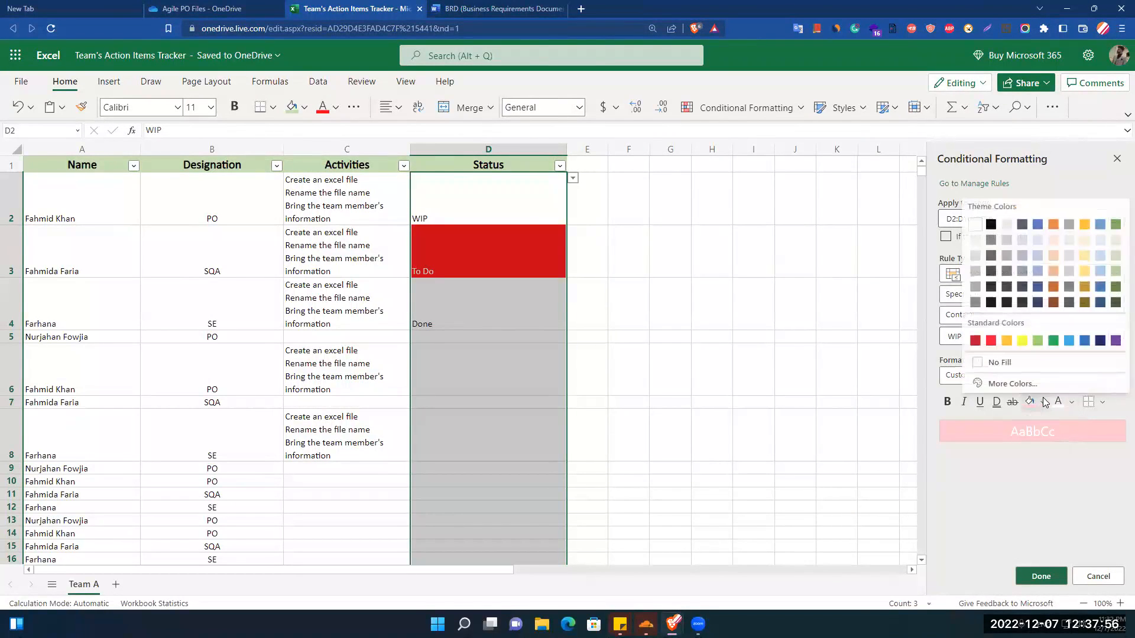
click(1115, 225)
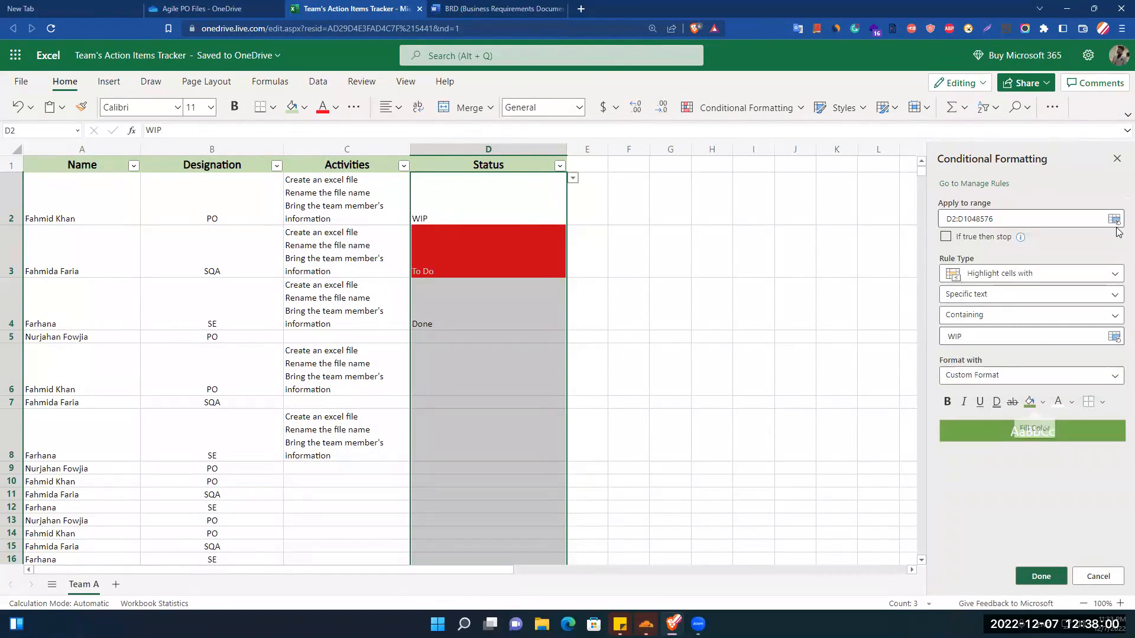
click(1041, 577)
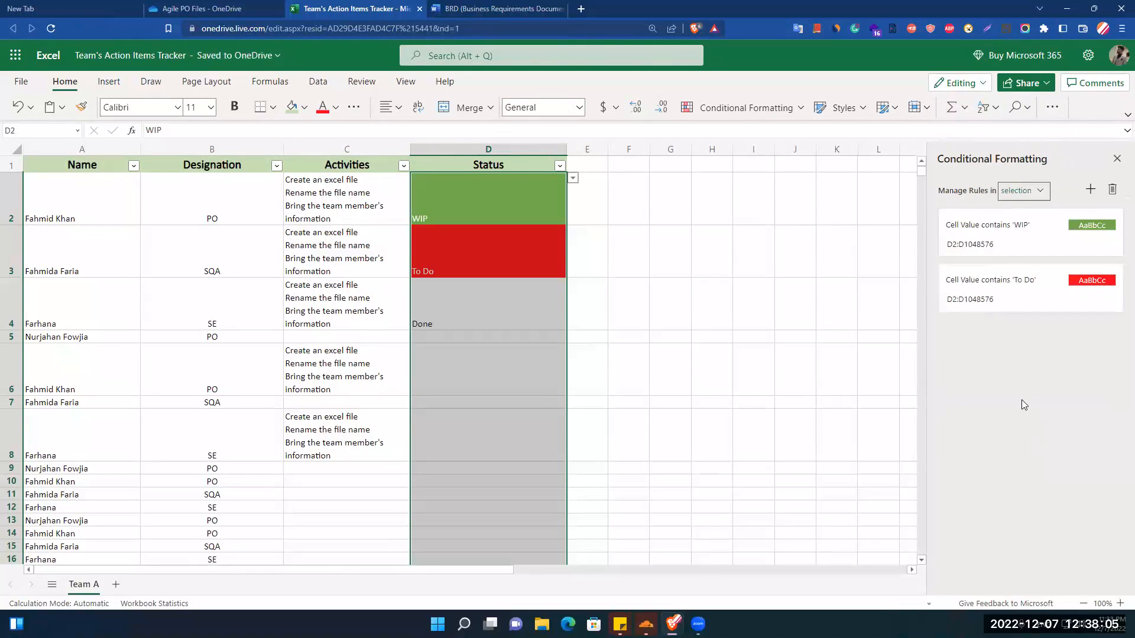
Add another rule for the same Status range that highlights specific text containing "Done".
click(1091, 189)
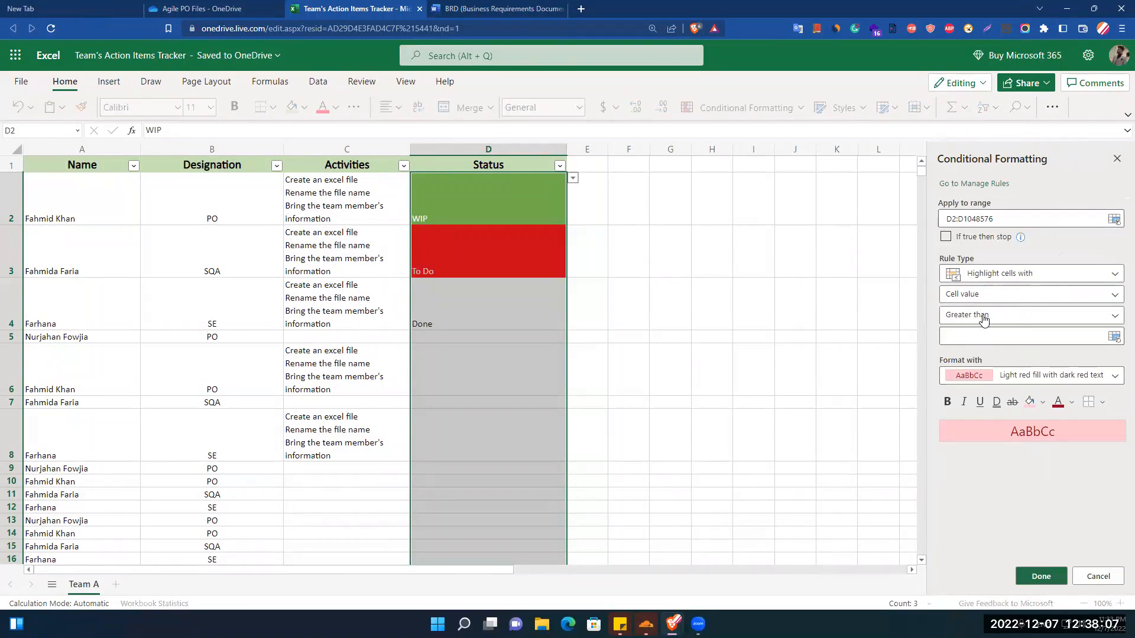
click(991, 295)
click(966, 331)
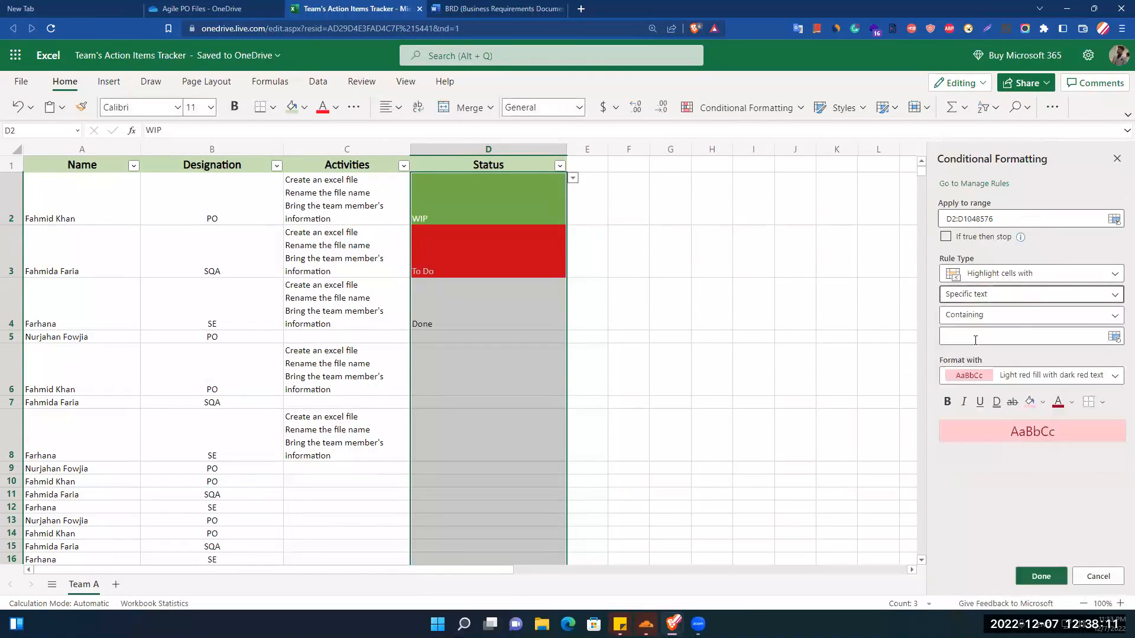
click(975, 314)
click(973, 333)
click(985, 336)
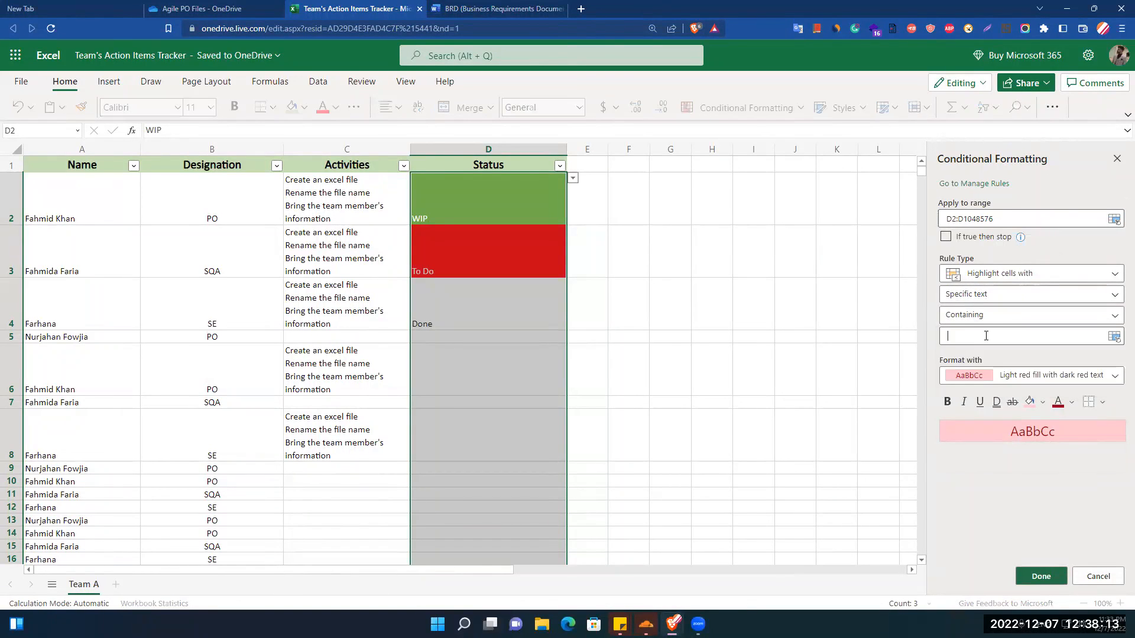
text(Done)
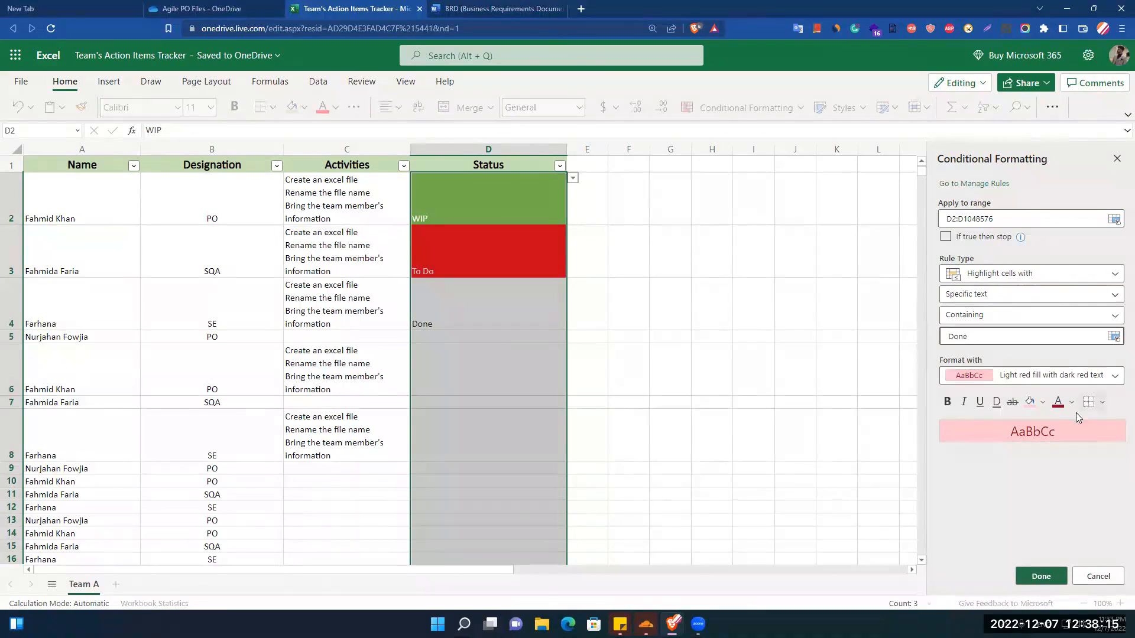
Format the "Done" rule with white text and a blue theme-color fill, and save it.
click(1072, 403)
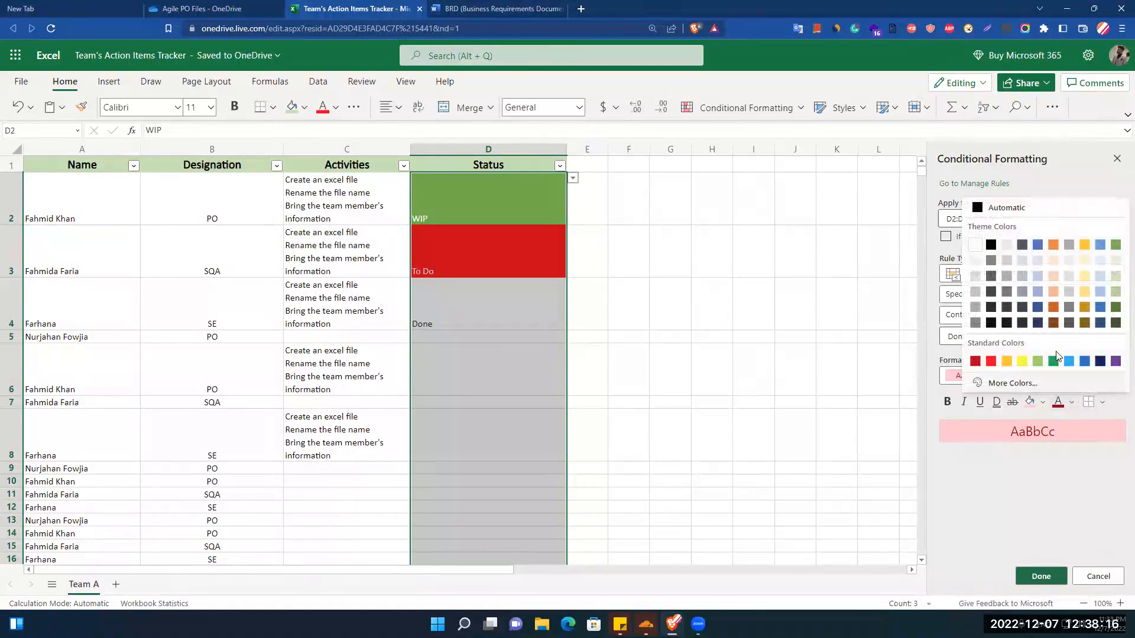
click(976, 245)
click(1042, 402)
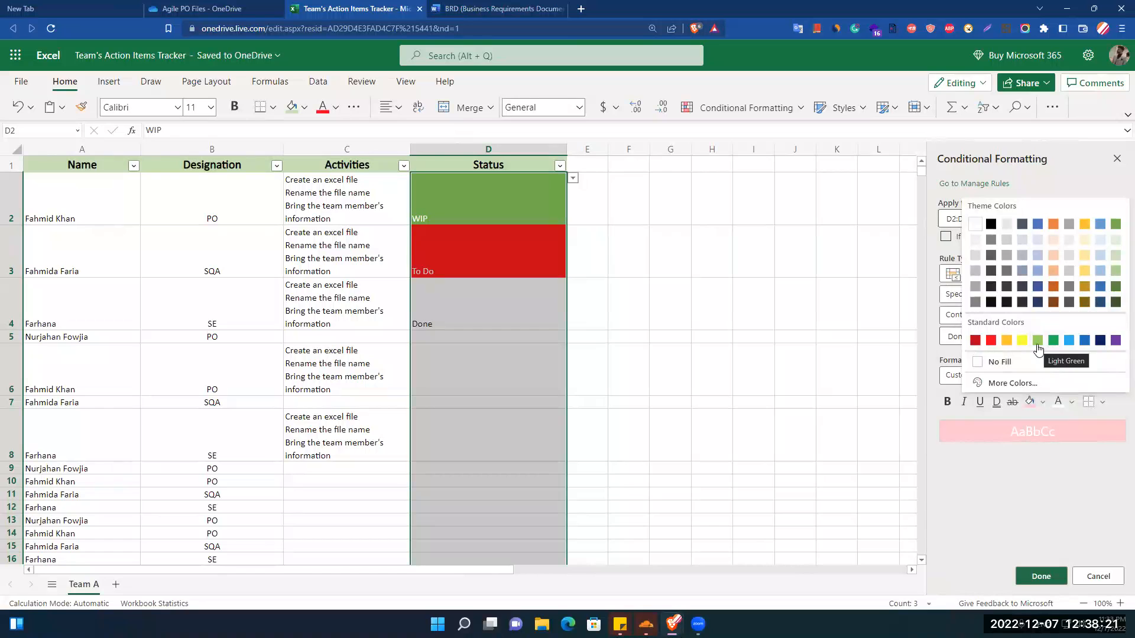
click(1037, 224)
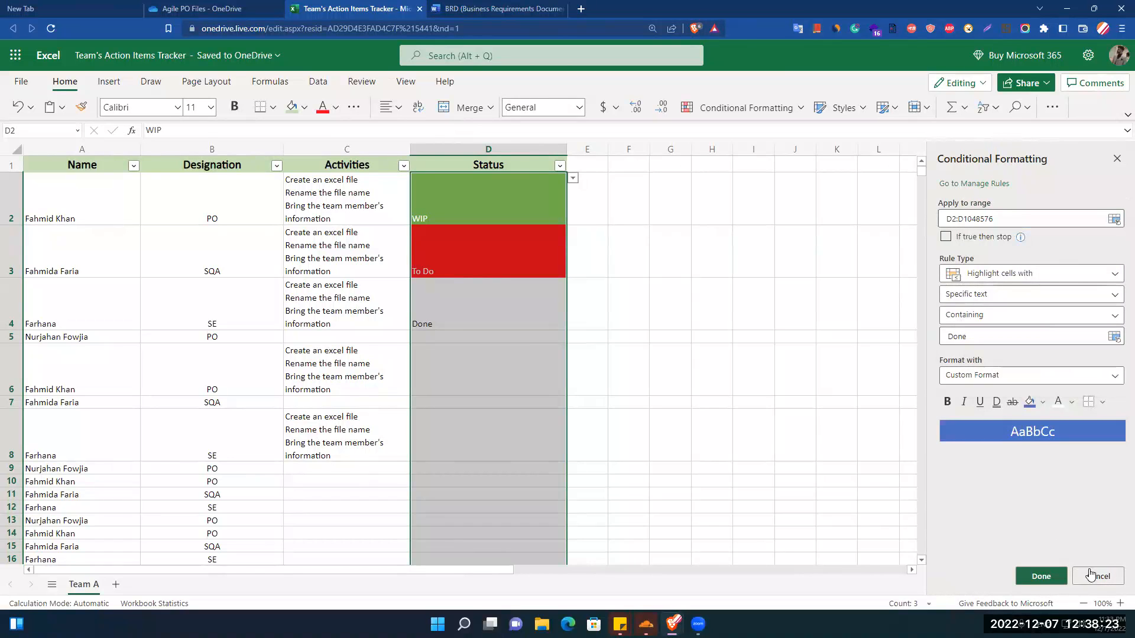
click(1041, 576)
click(744, 464)
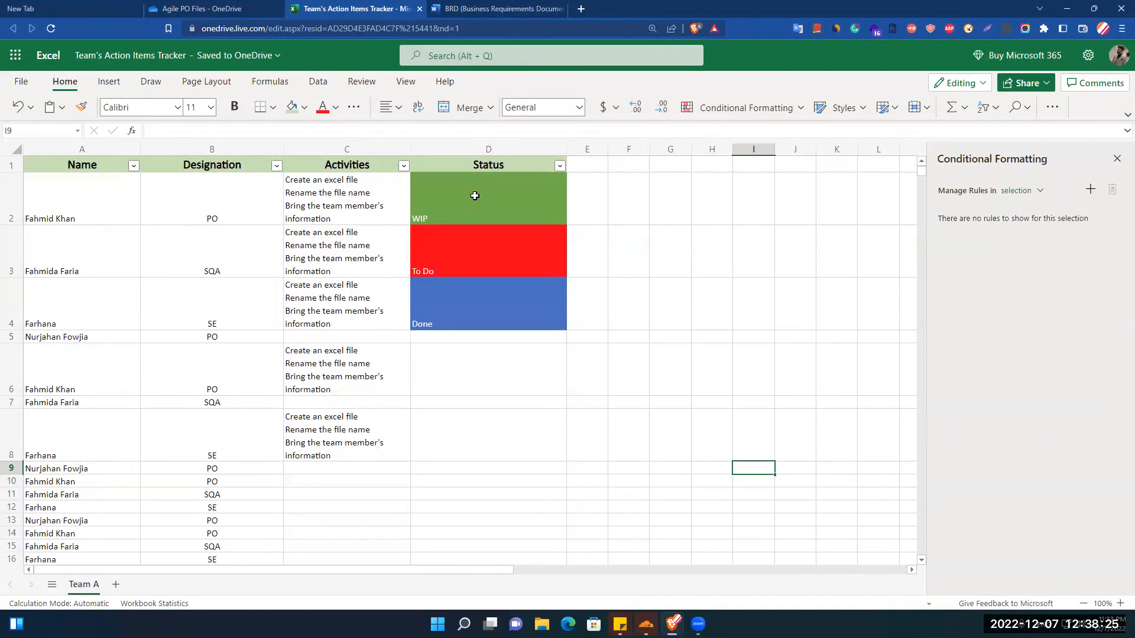
Enter the status "To Do" in cell D5.
click(474, 195)
key(Down)
key(Down)
key(Down)
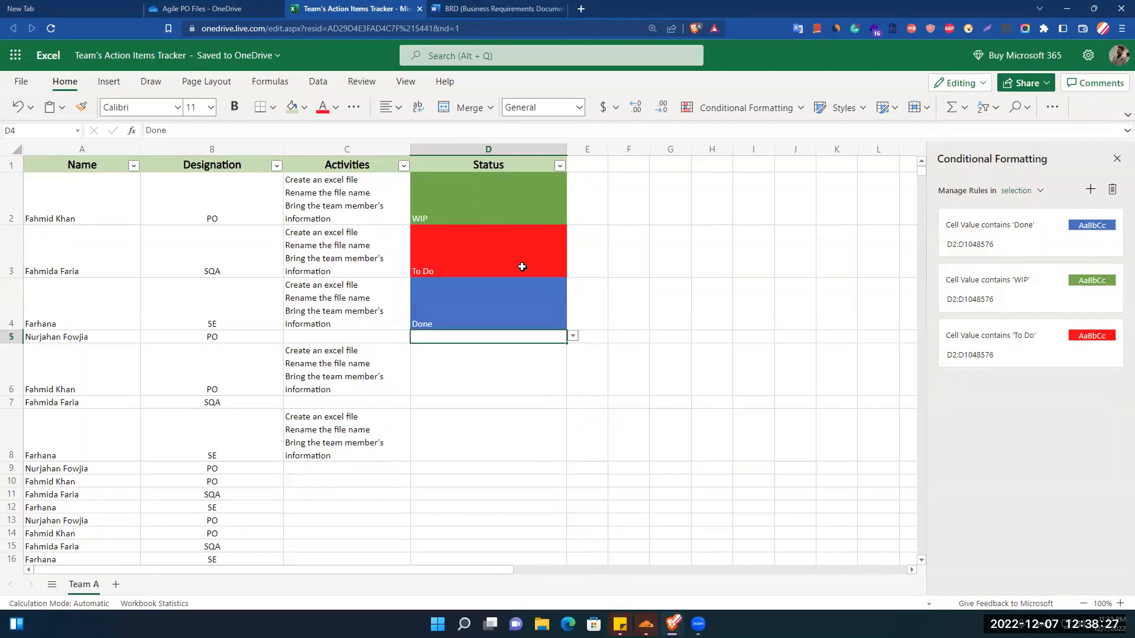
key(Down)
key(Up)
text(To)
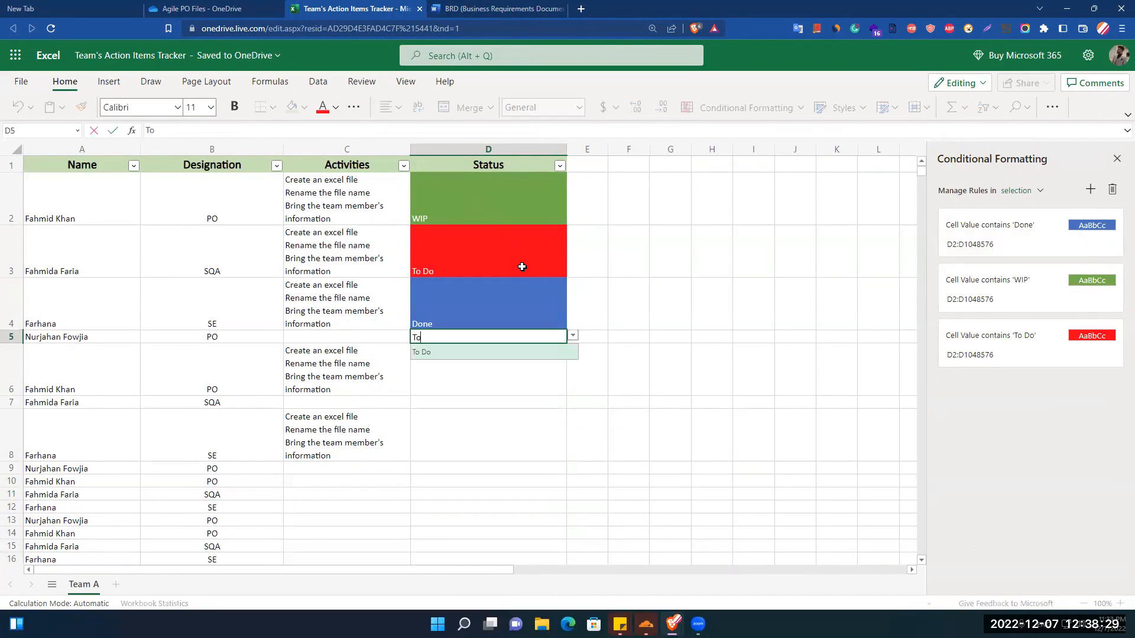
key(Return)
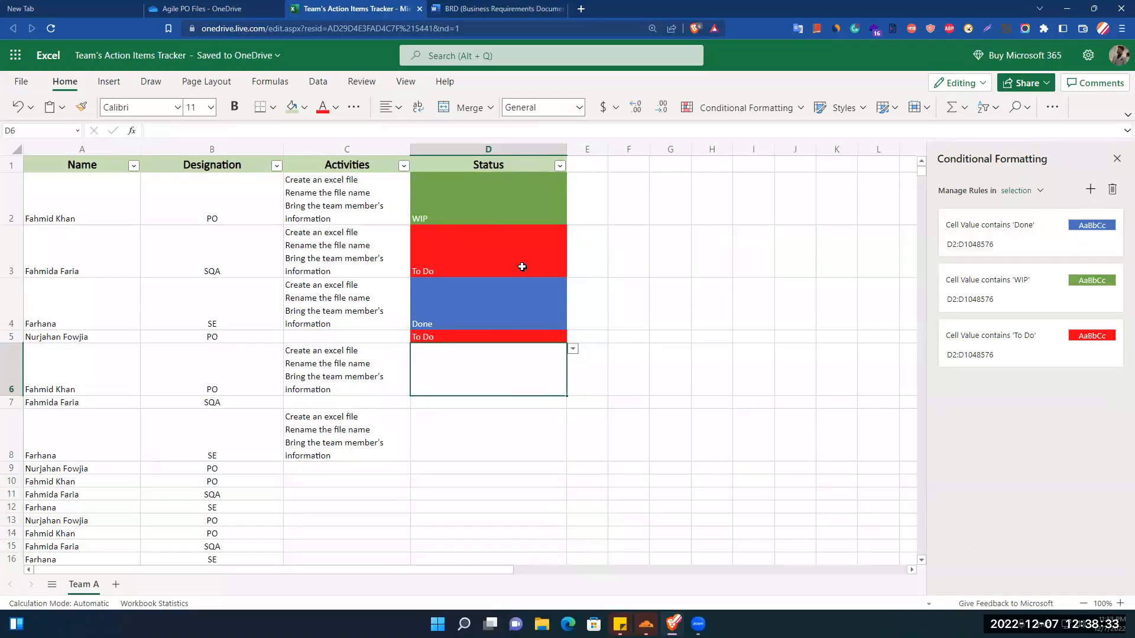
Enter the status "WIP" in cell D6 and "Done" in cell D7.
text(WIP)
key(Return)
key(Down)
key(Down)
key(Up)
text(D)
key(Return)
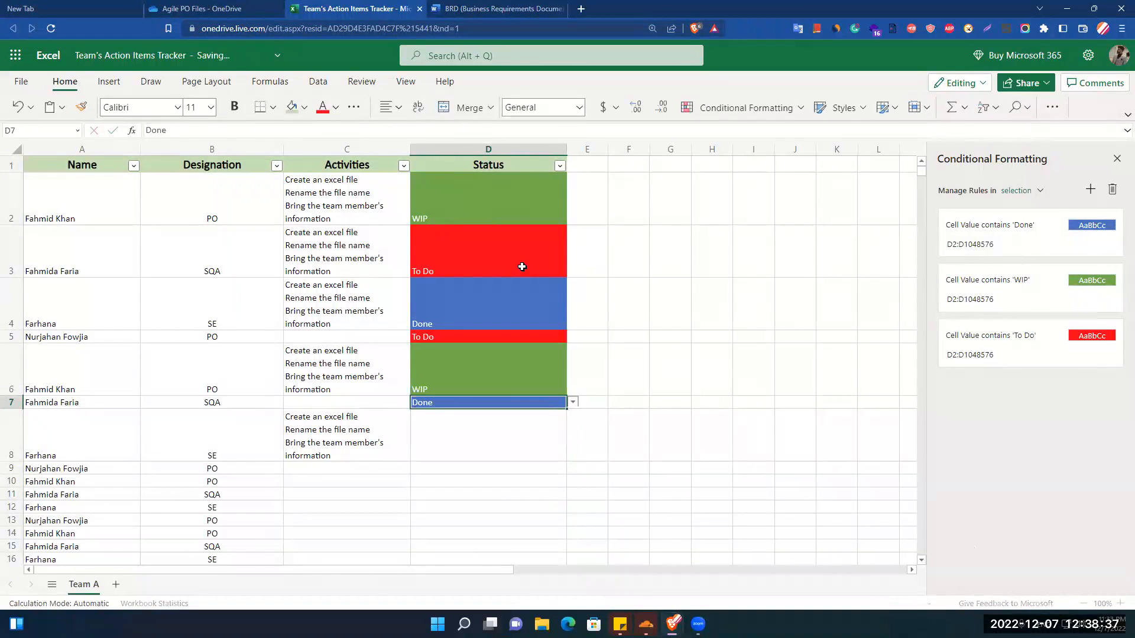
Narrow the Status column to slightly less than half its width.
click(852, 373)
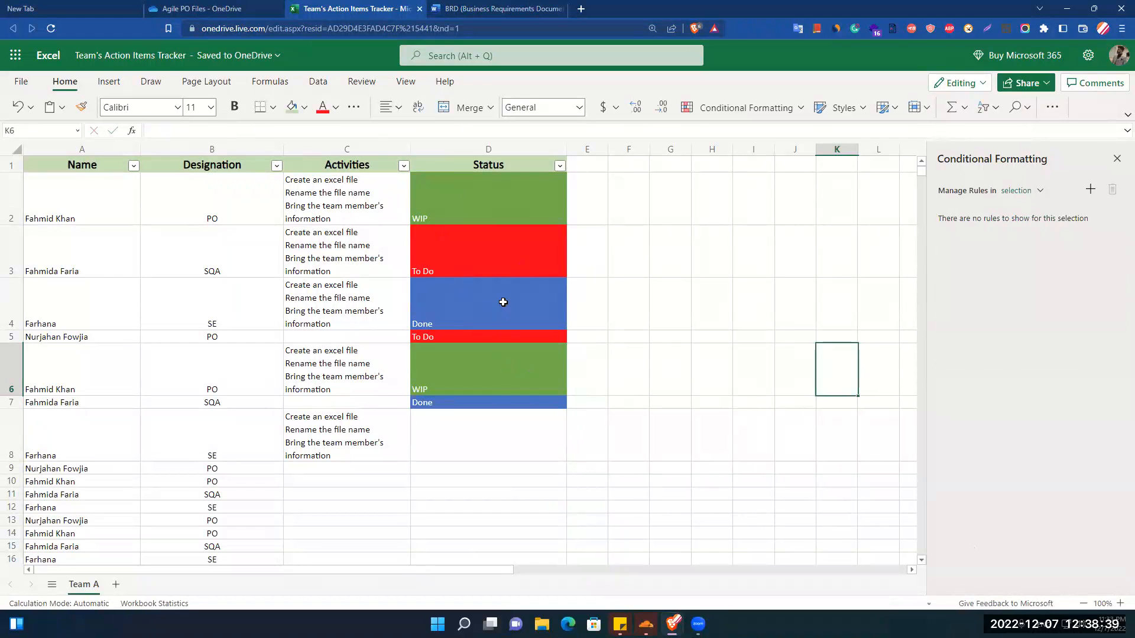
drag(566, 149, 503, 262)
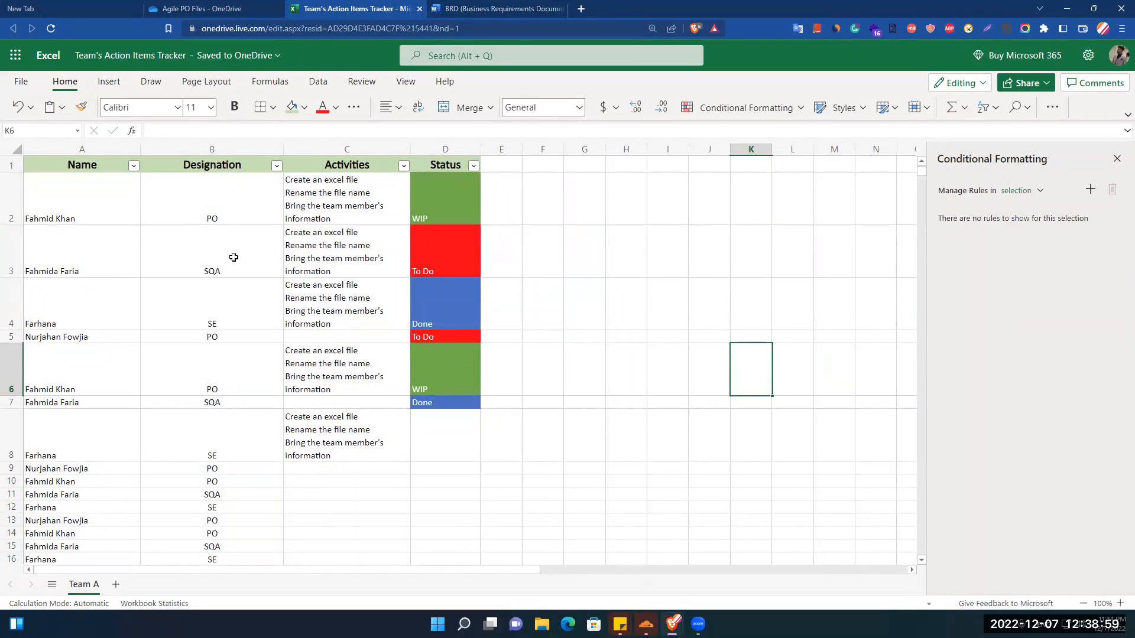
click(214, 149)
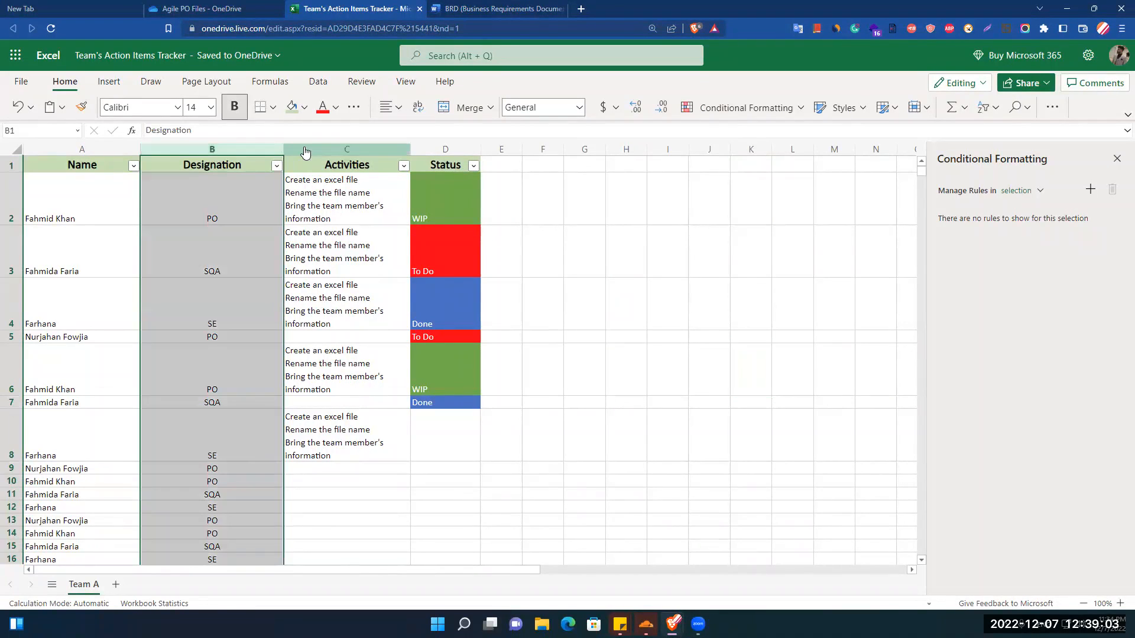
ctrl+click(305, 150)
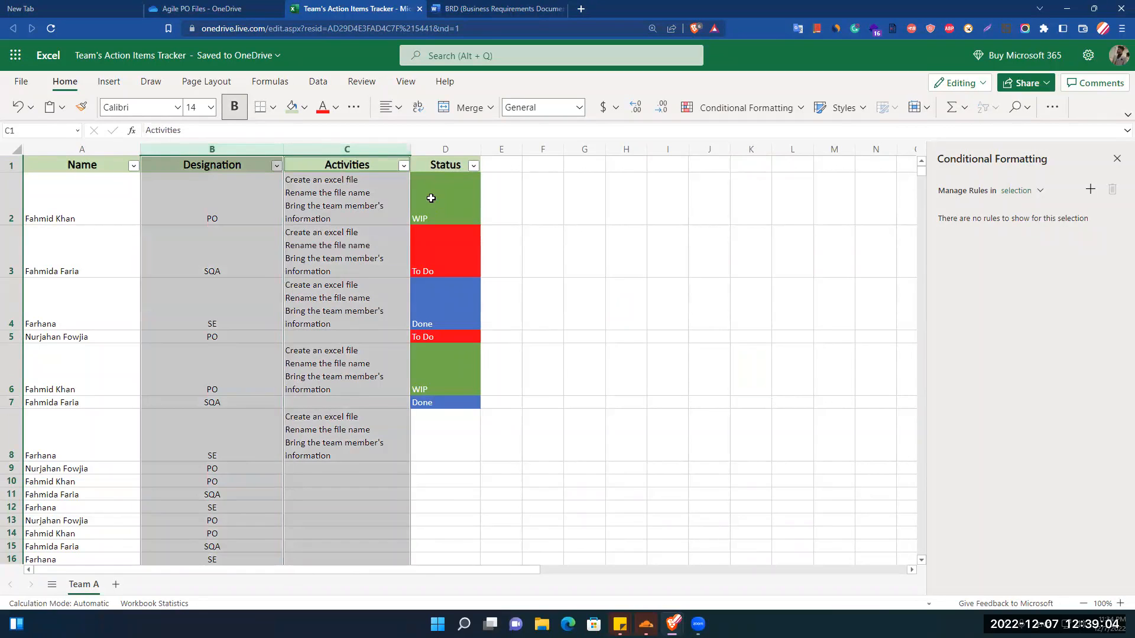
click(468, 113)
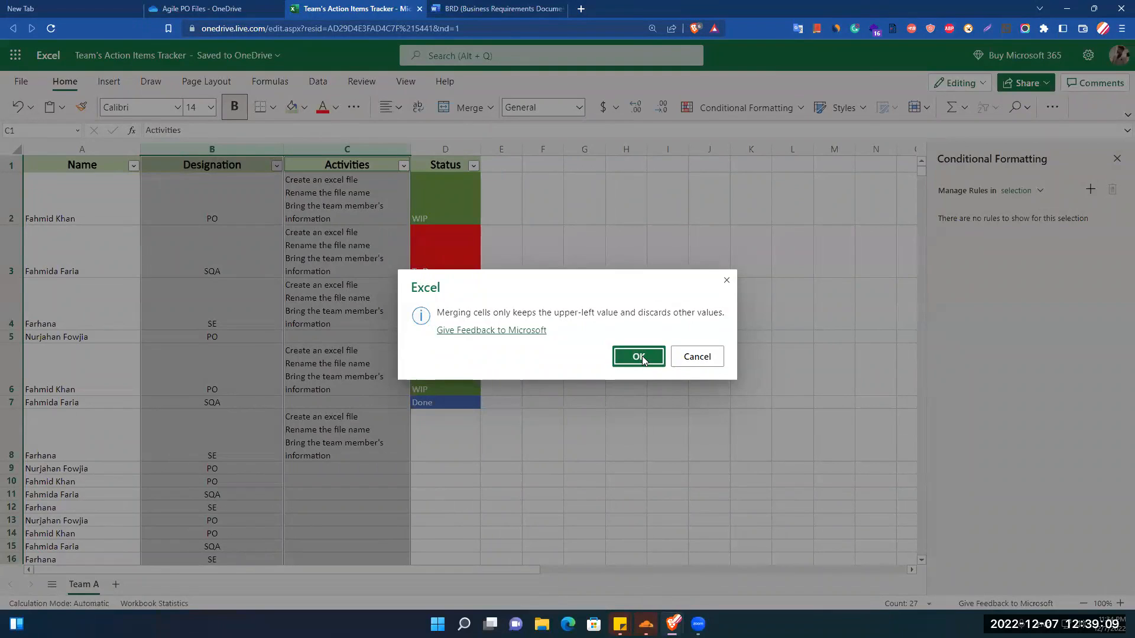
click(694, 357)
Merge cells B2 and C2 in the first data row, keeping only the upper-left value.
drag(213, 198, 344, 195)
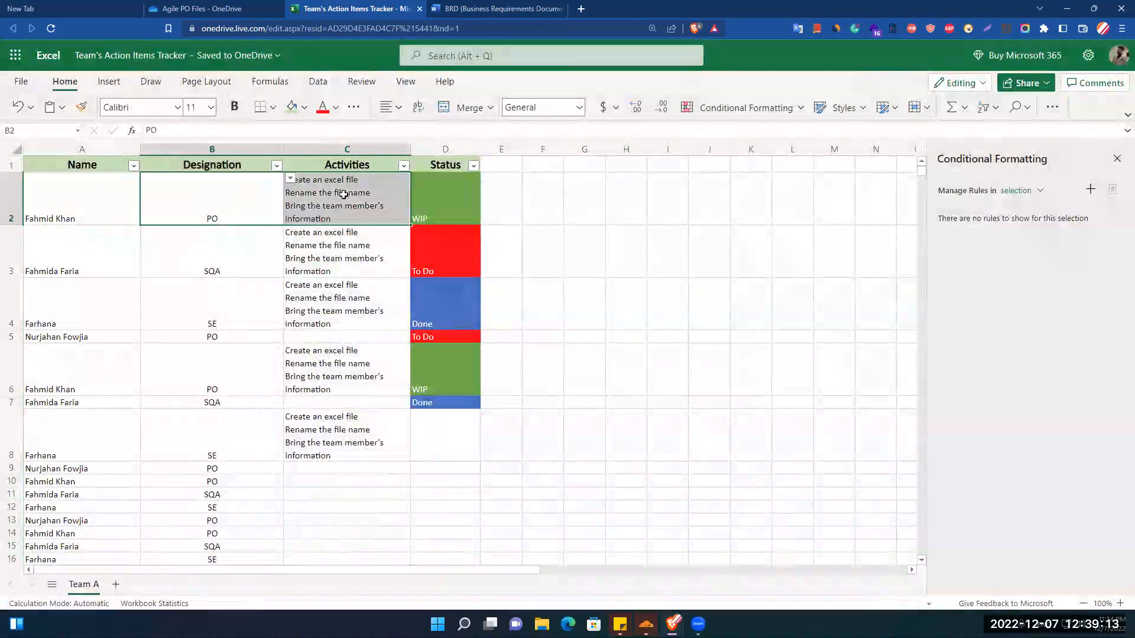
click(468, 108)
click(634, 363)
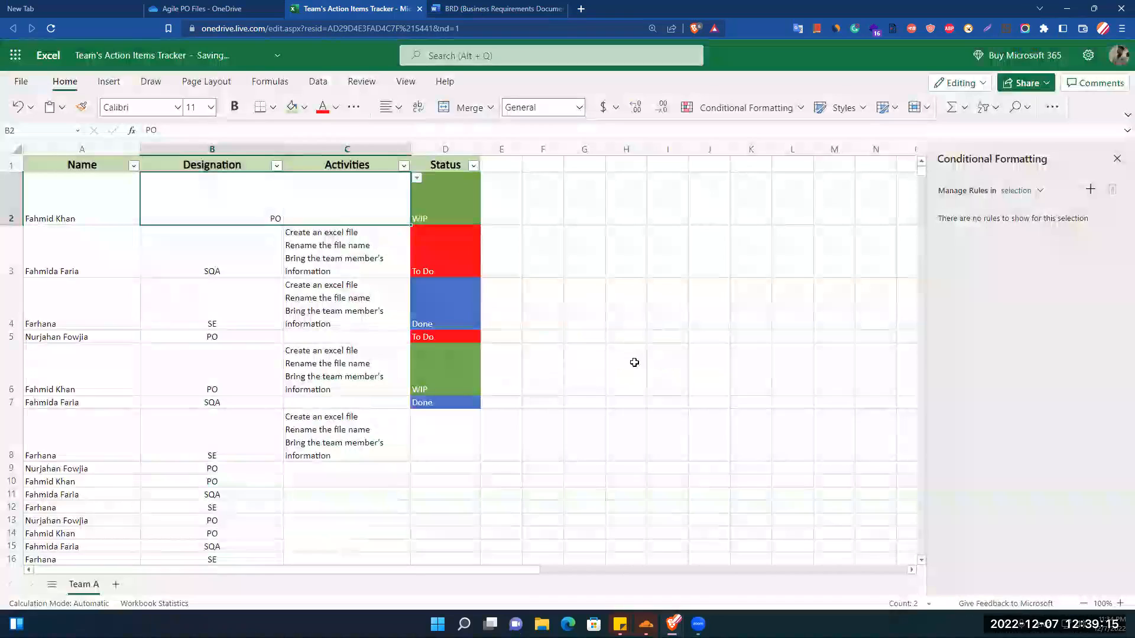
click(747, 234)
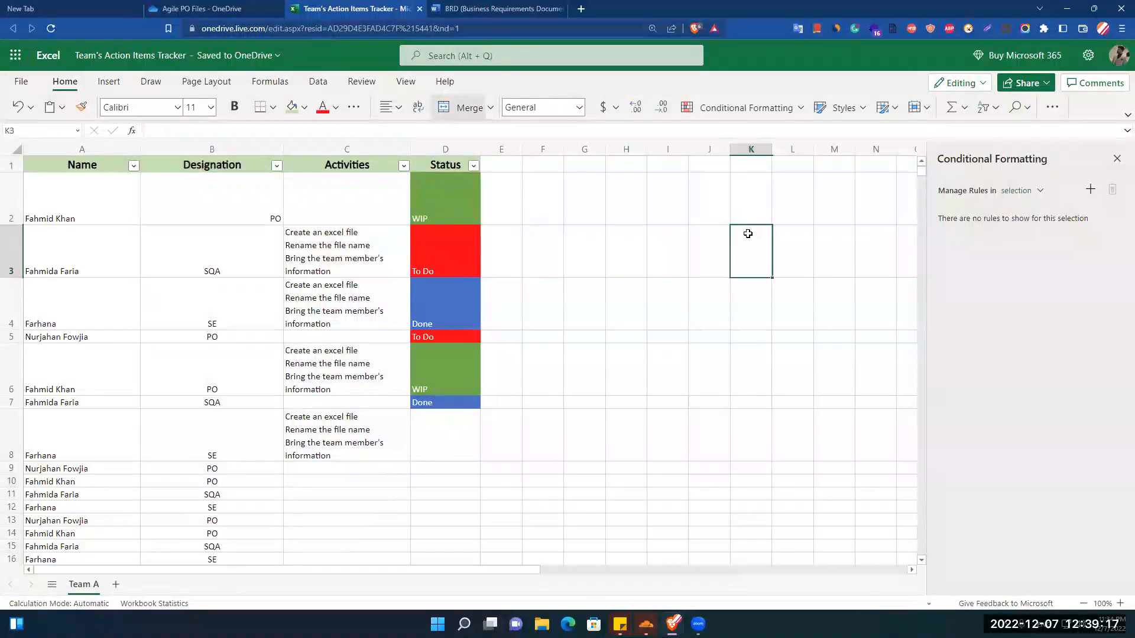
Undo the merge of cells B2 and C2 in the first data row.
click(281, 211)
key(ctrl+z)
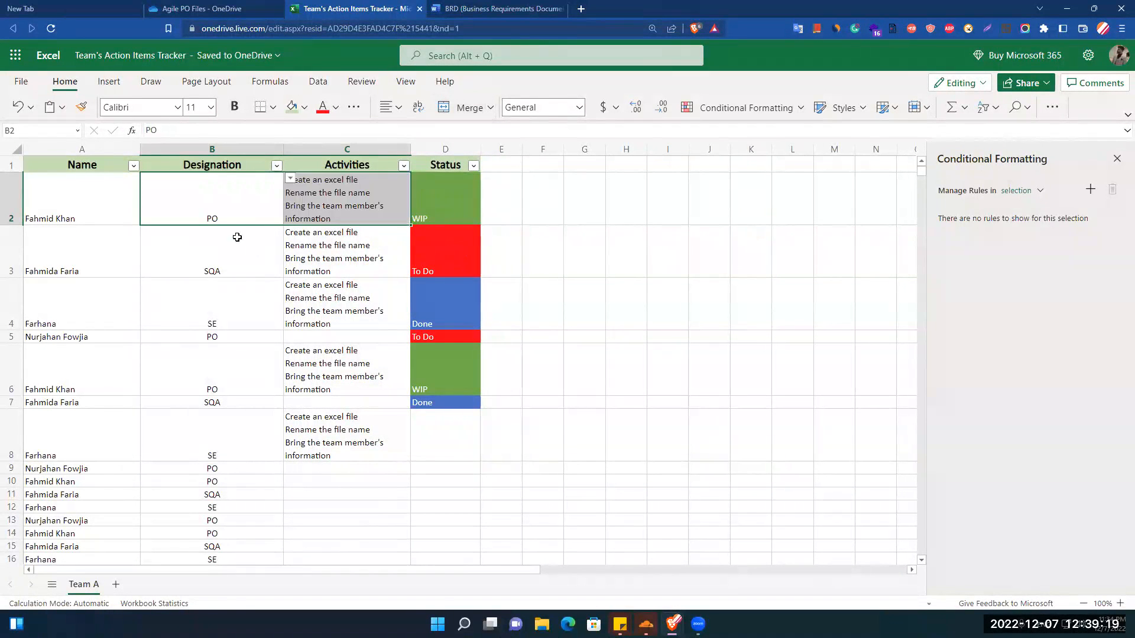
click(578, 209)
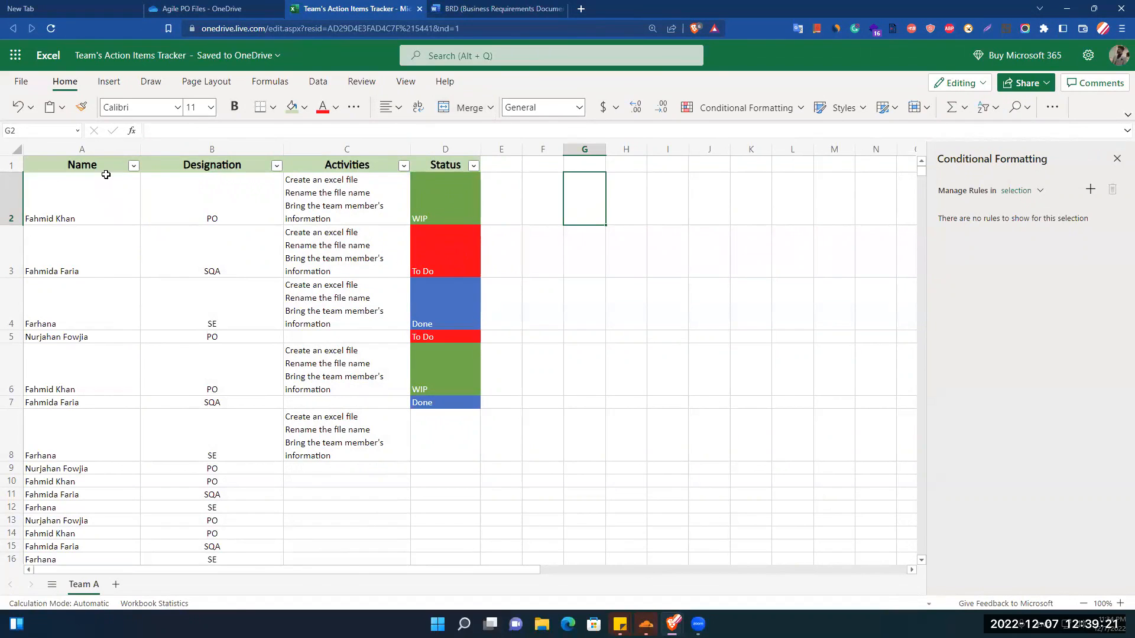
Insert a blank row directly below the header row, above the first team member.
right_click(12, 201)
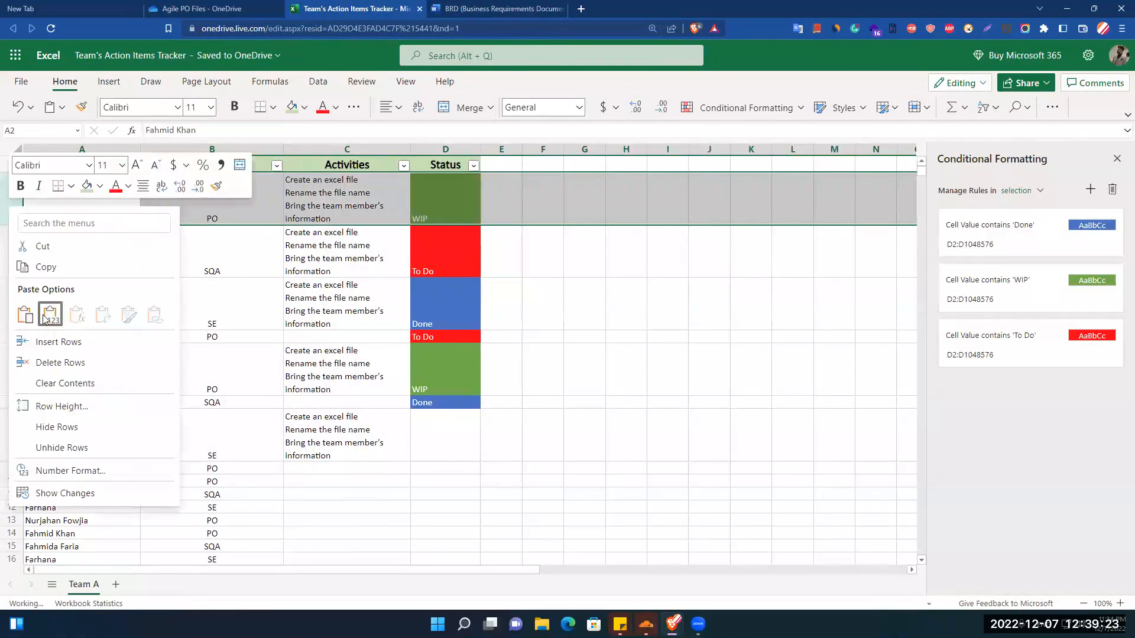
click(82, 341)
click(68, 230)
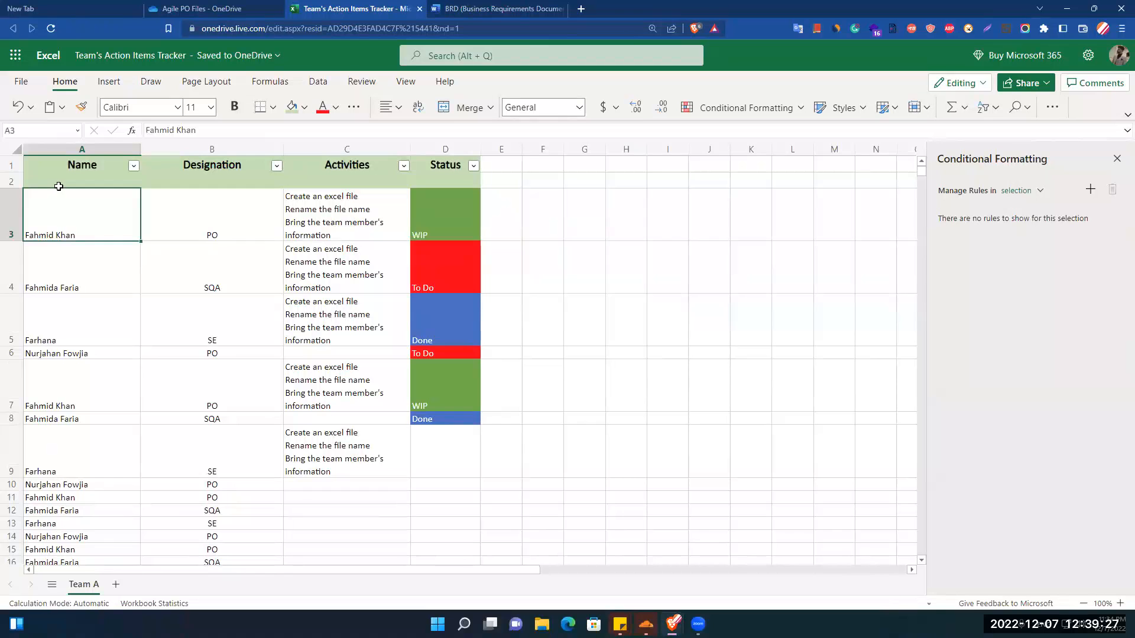
Fill cells A2 to D2 in the new row with white instead of the header's green.
click(58, 186)
click(462, 184)
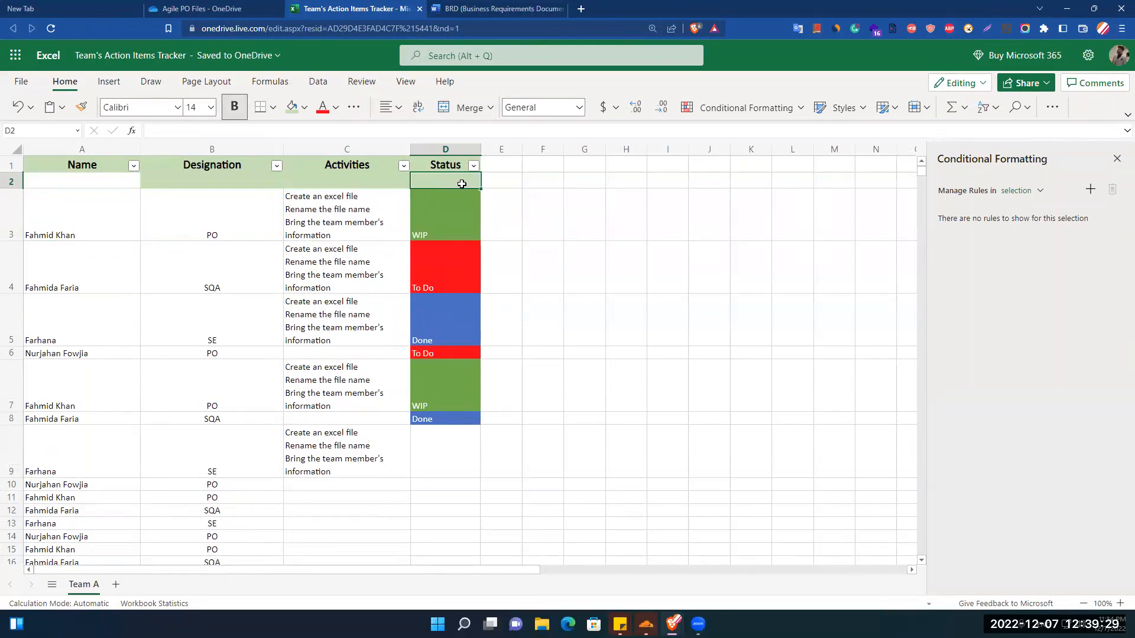
drag(102, 176, 489, 179)
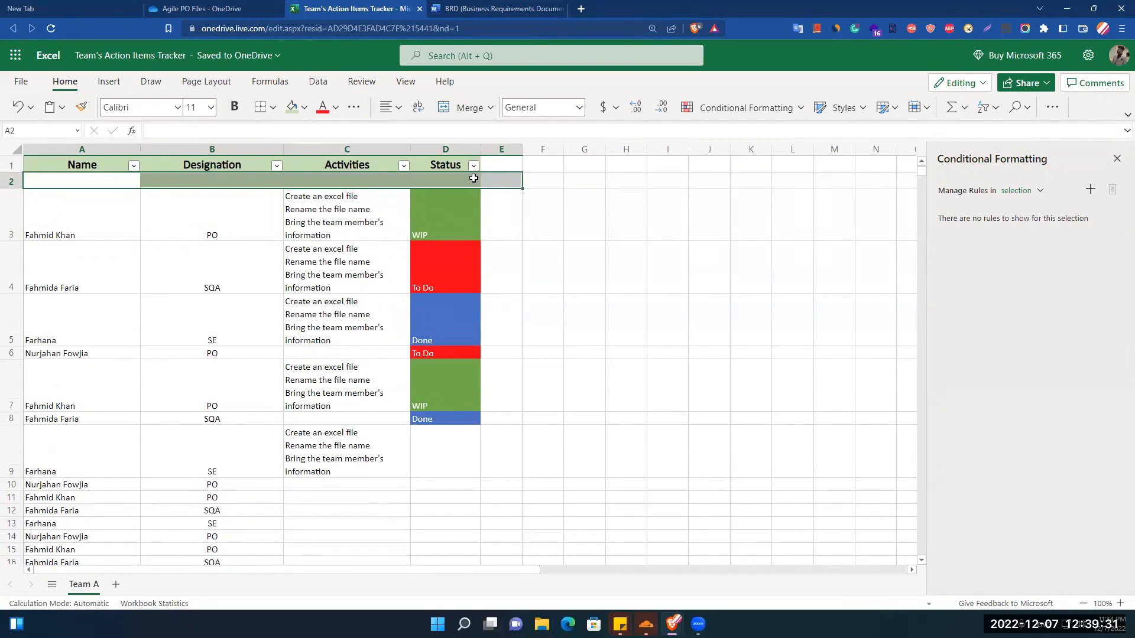
click(472, 179)
click(54, 178)
drag(56, 178, 464, 179)
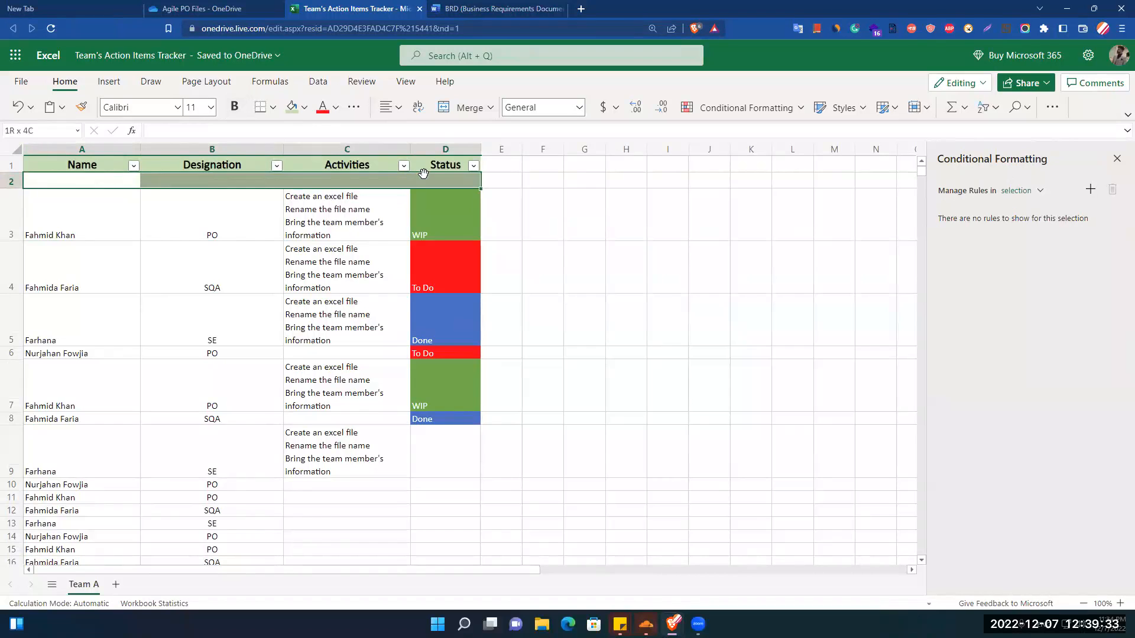
click(302, 113)
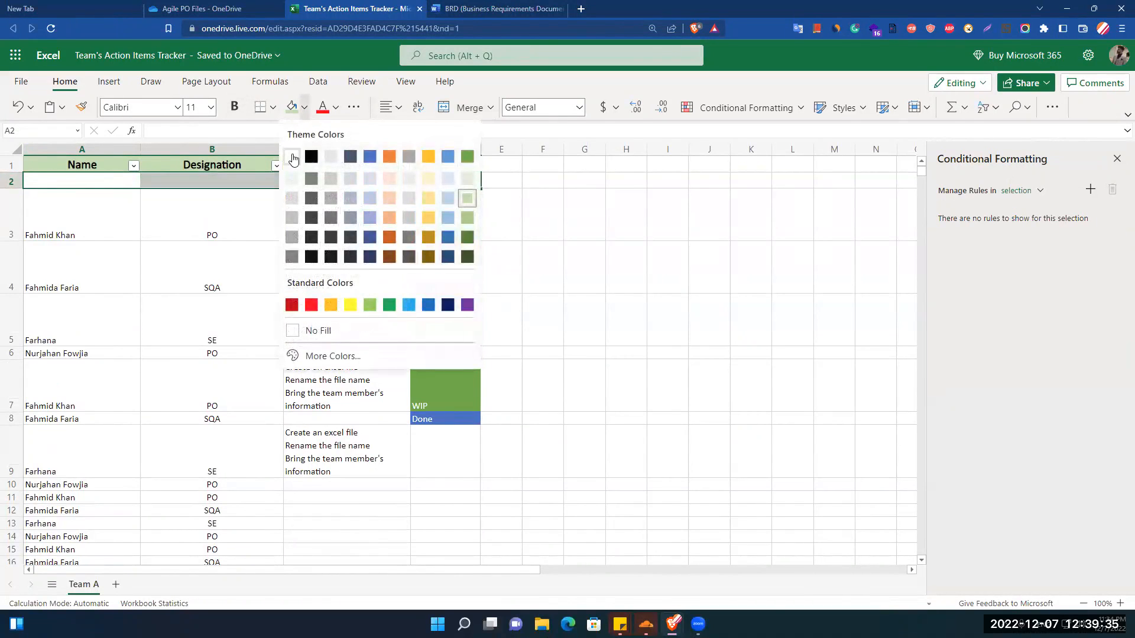
click(298, 157)
click(209, 232)
click(127, 226)
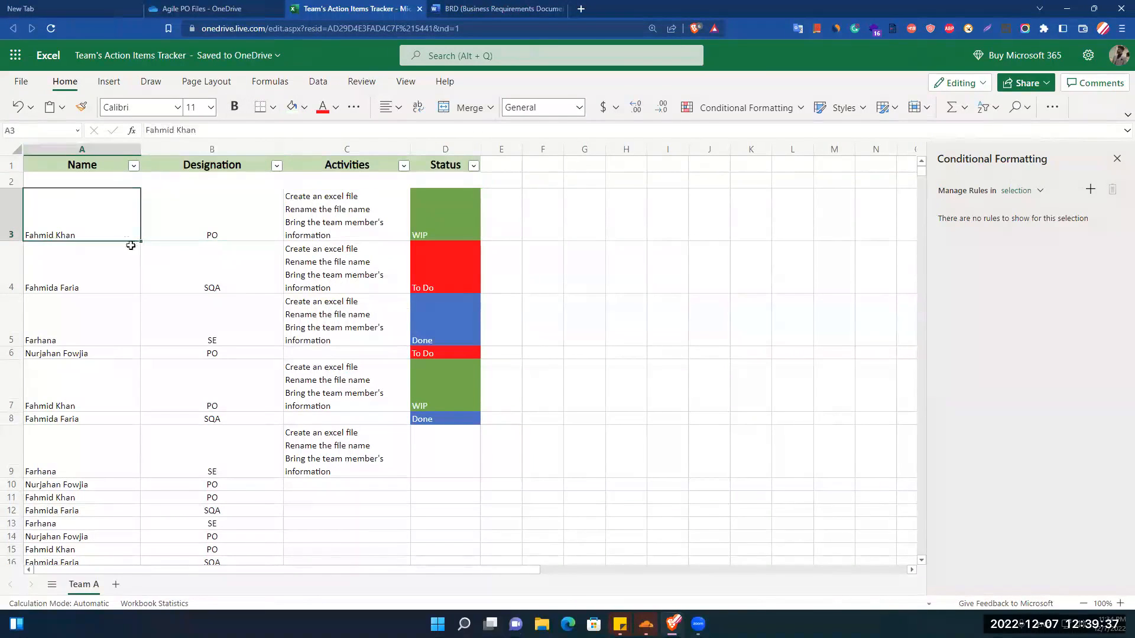
click(583, 237)
Merge cells A2 to D2 into one cell spanning the table's width.
drag(68, 179, 422, 179)
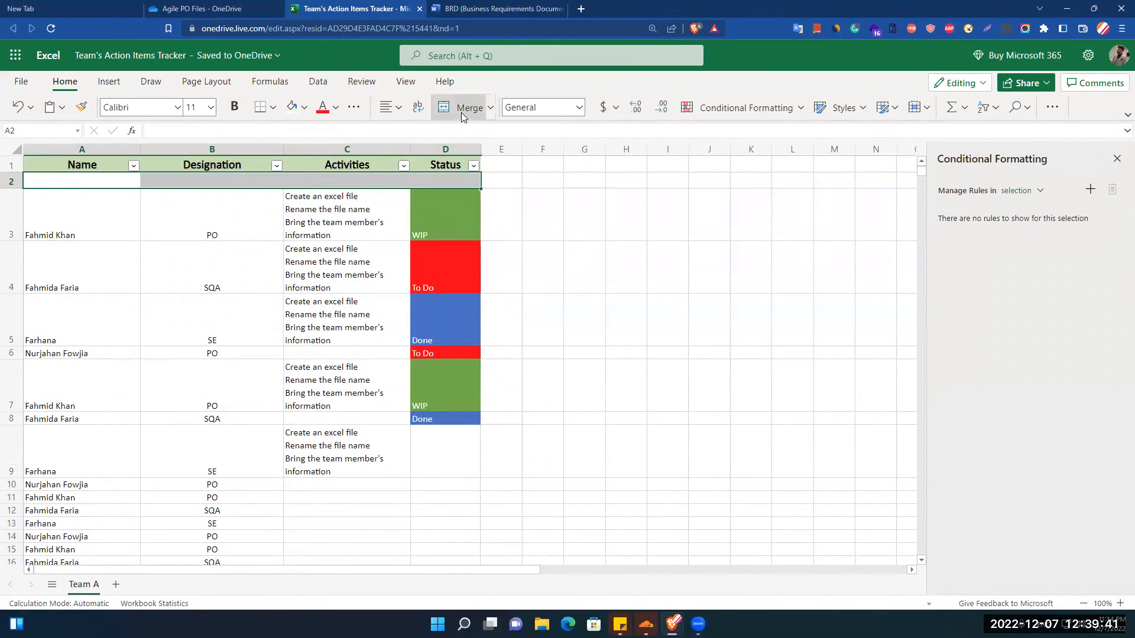
click(578, 215)
click(265, 183)
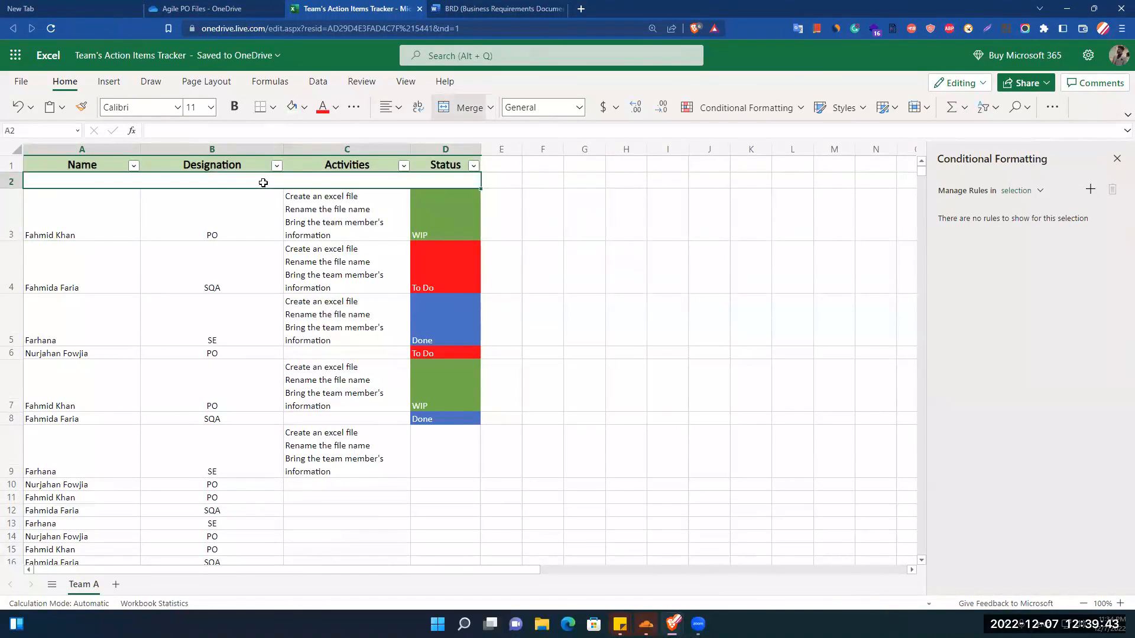
Enter "This document is for tracking the team members action items" in the merged cell in row 2.
double_click(265, 182)
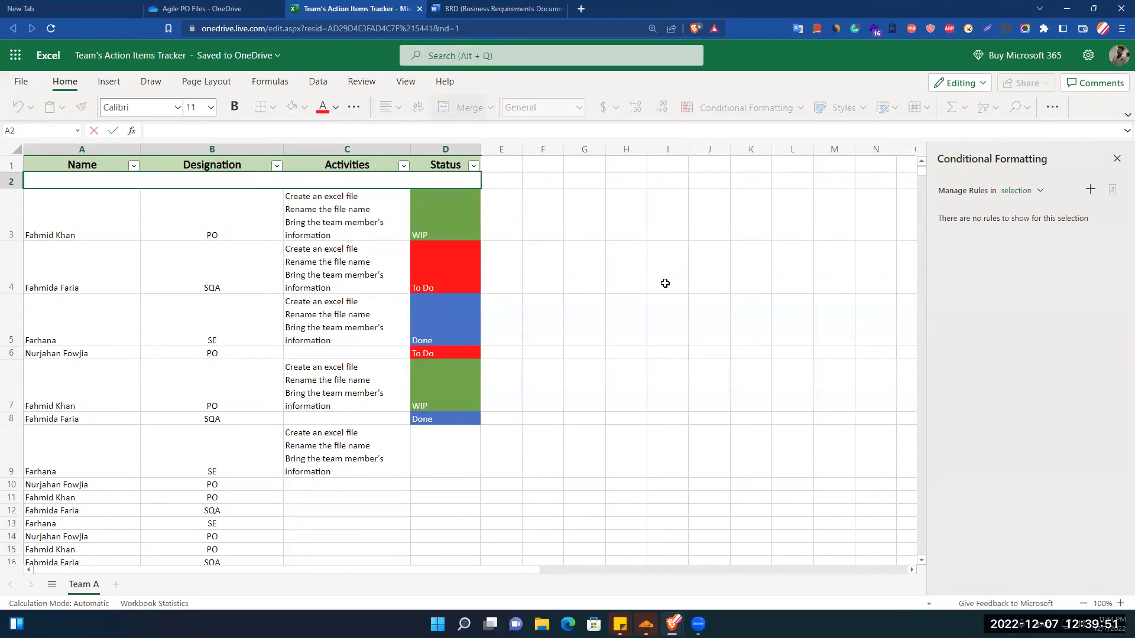
text(This document is for tra)
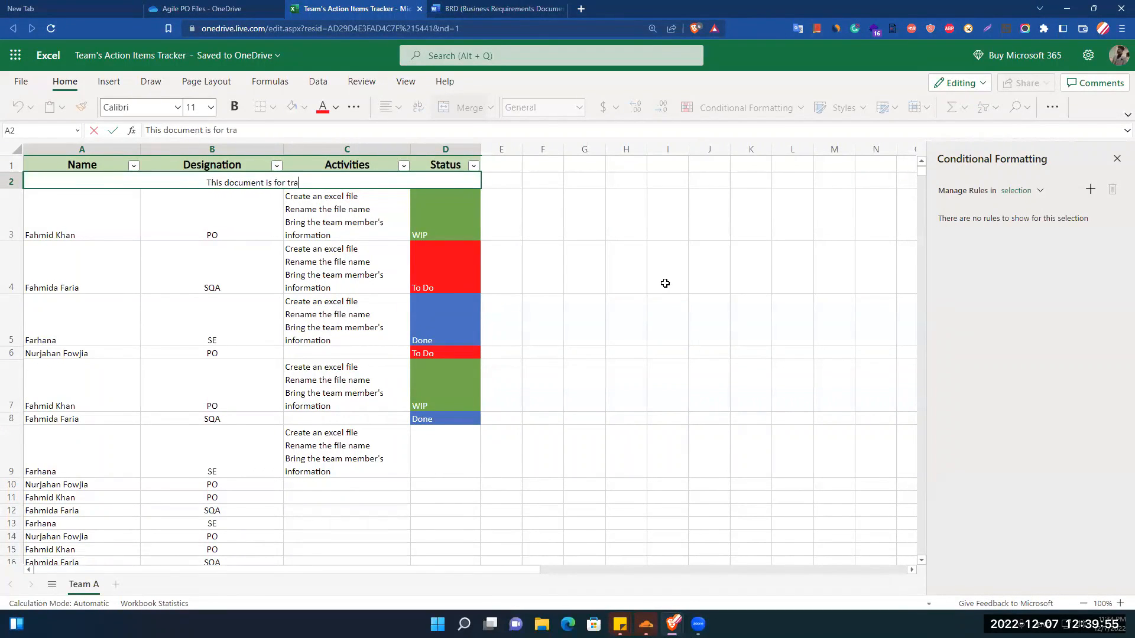
text(cking te)
key(Escape)
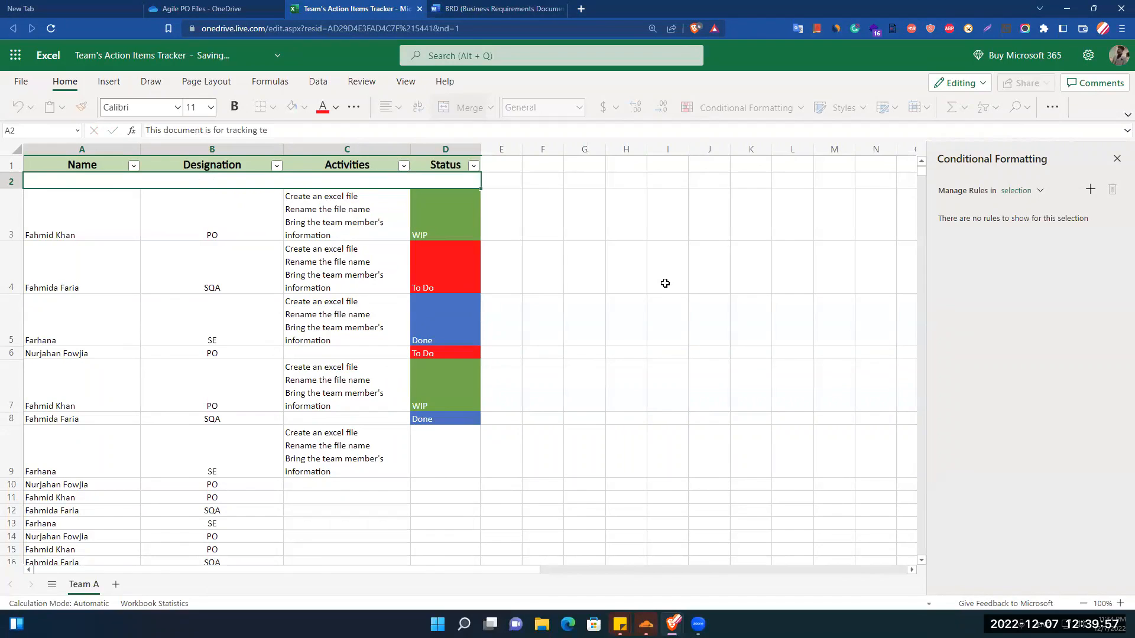
key(ctrl+y)
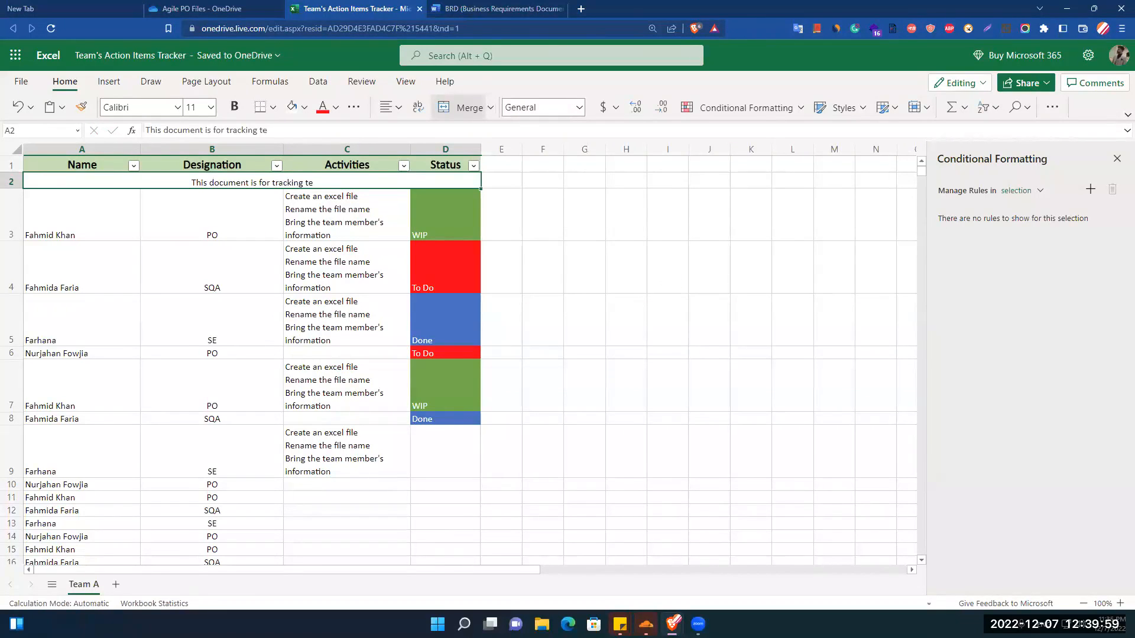
double_click(308, 183)
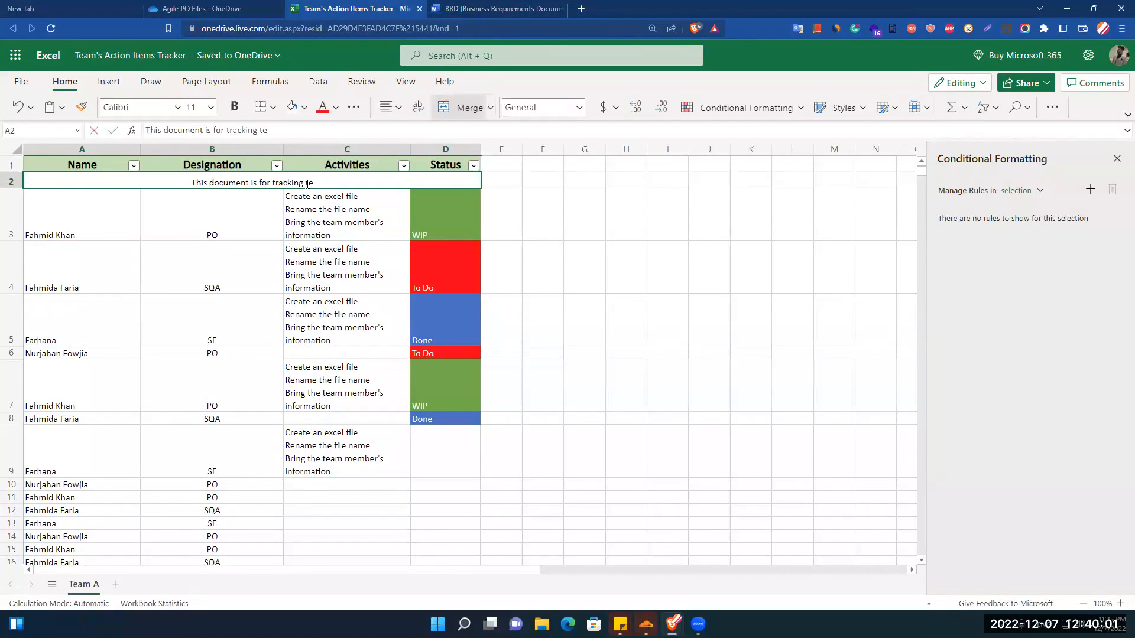
key(BackSpace)
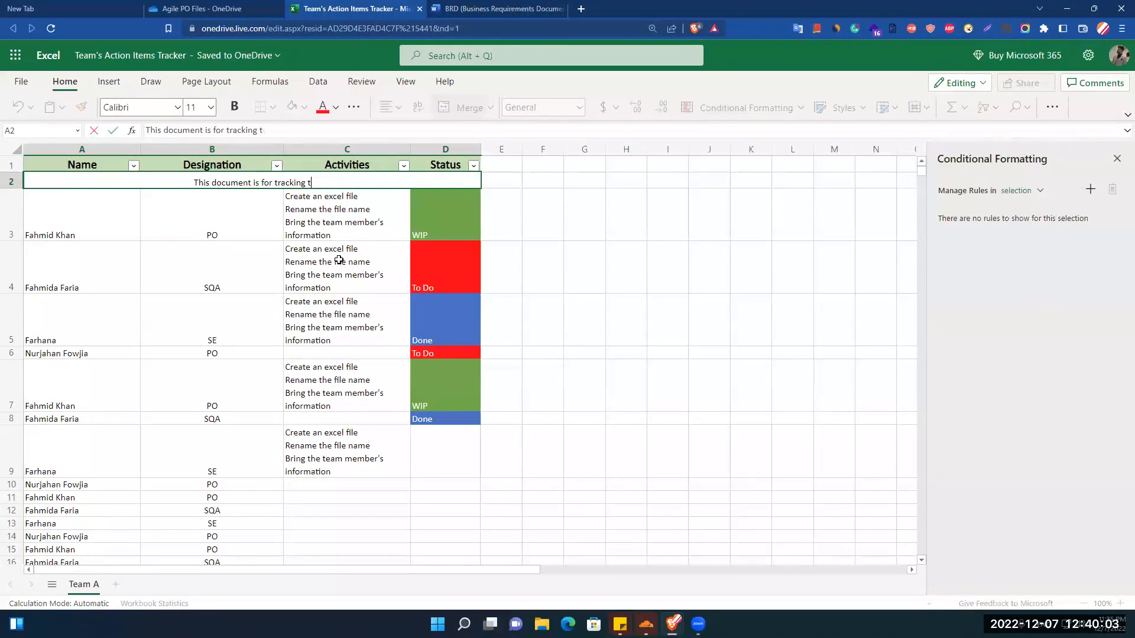
text(he team members action items)
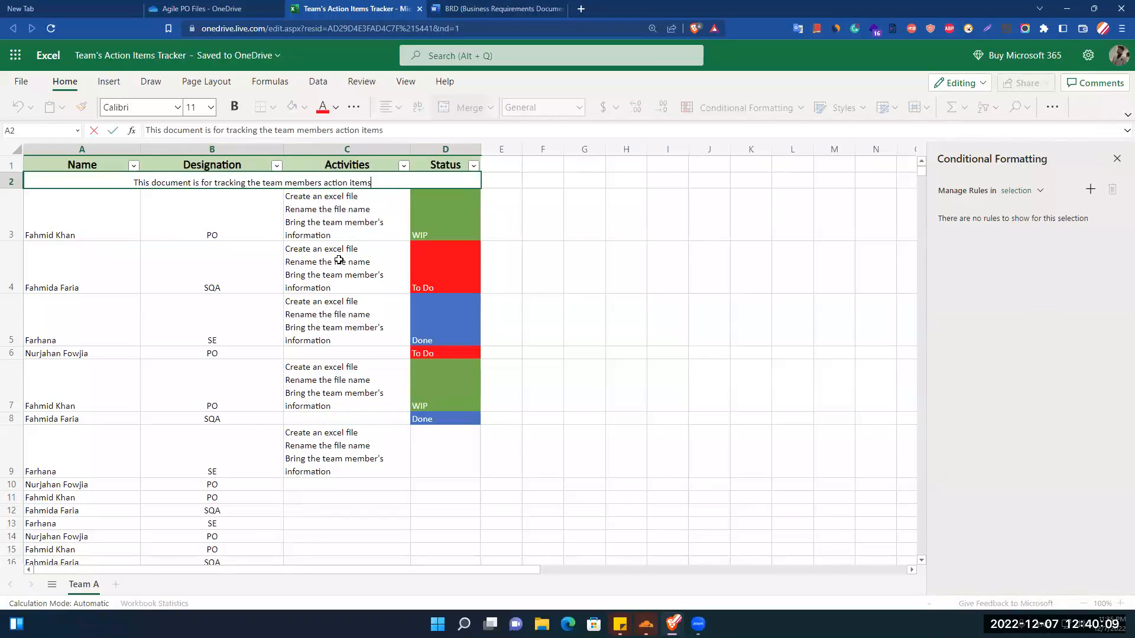
Make the description text in row 2 bold and set its font size to 14.
key(shift+Left)
key(shift+Left)
key(shift+Left)
key(shift+Left)
key(shift+Left)
key(shift+Left)
key(shift+Left)
key(shift+Left)
key(shift+Left)
key(shift+Left)
key(shift+Left)
key(shift+Left)
key(shift+Left)
key(shift+Left)
key(shift+Left)
key(shift+Left)
key(shift+Left)
key(shift+Left)
key(shift+Left)
key(shift+Left)
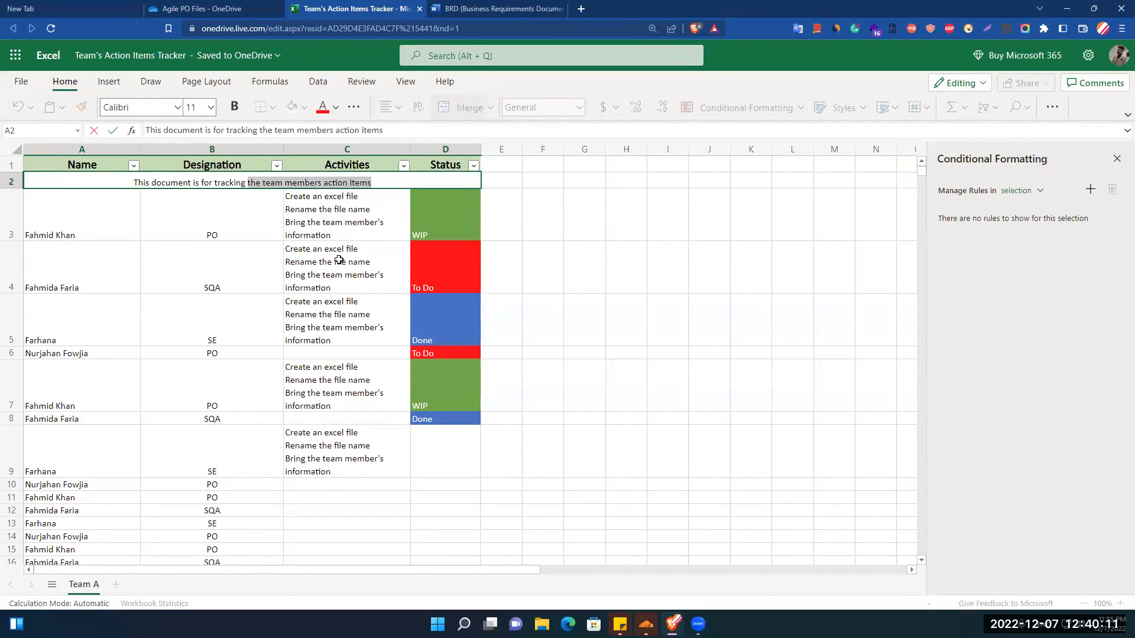
click(236, 107)
click(210, 107)
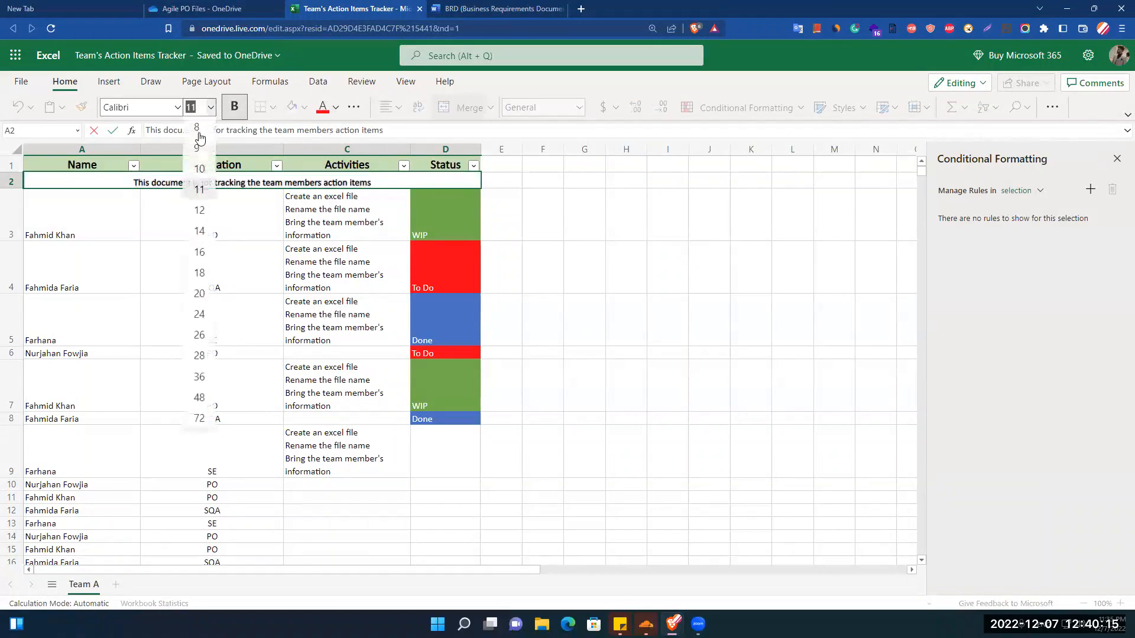
click(199, 231)
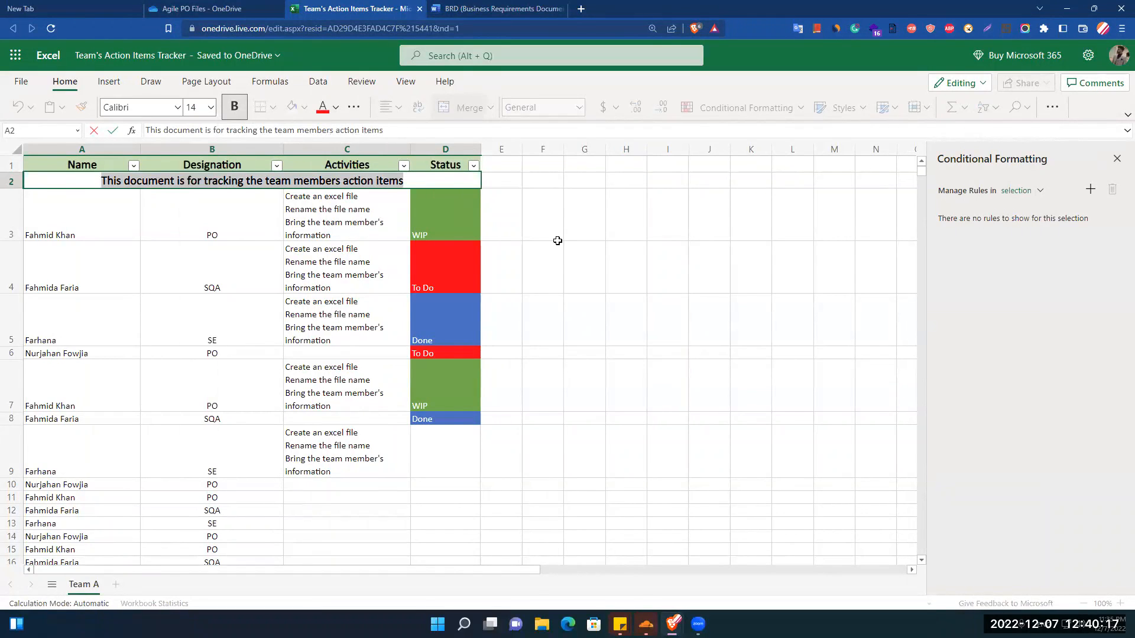
click(604, 237)
click(626, 383)
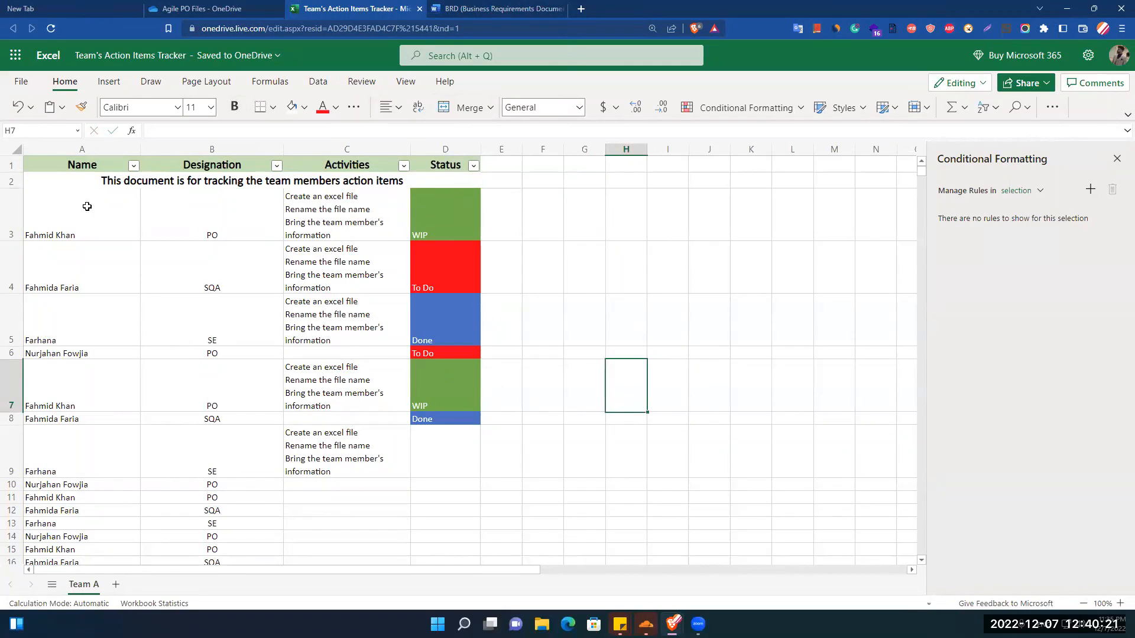
Apply All Borders to the data rows in A3:D22.
drag(56, 215, 465, 387)
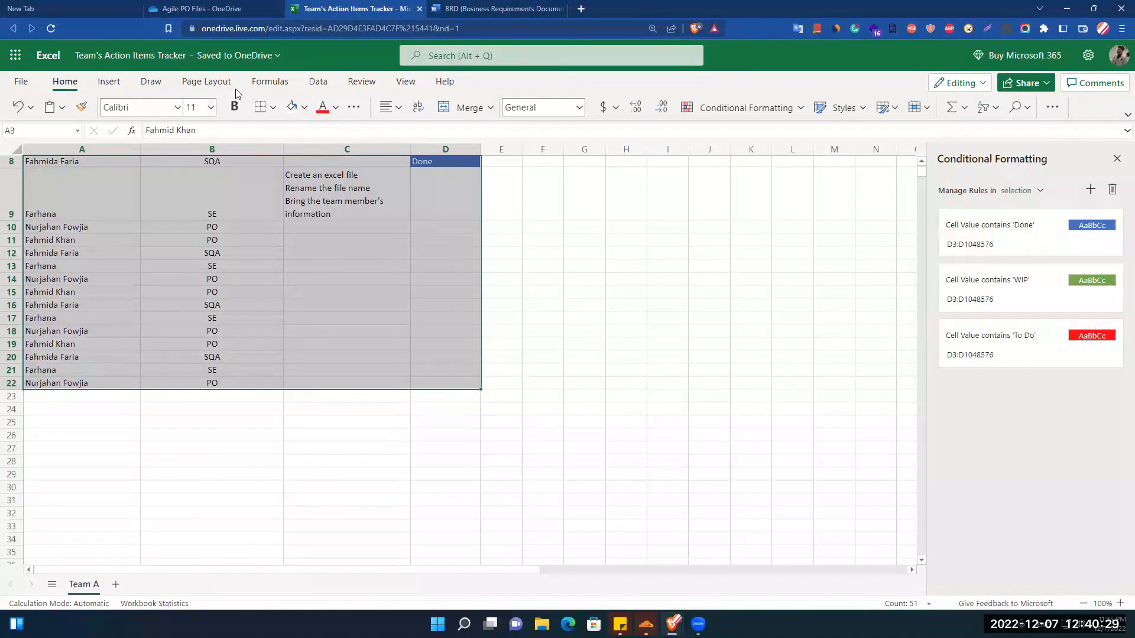
click(273, 107)
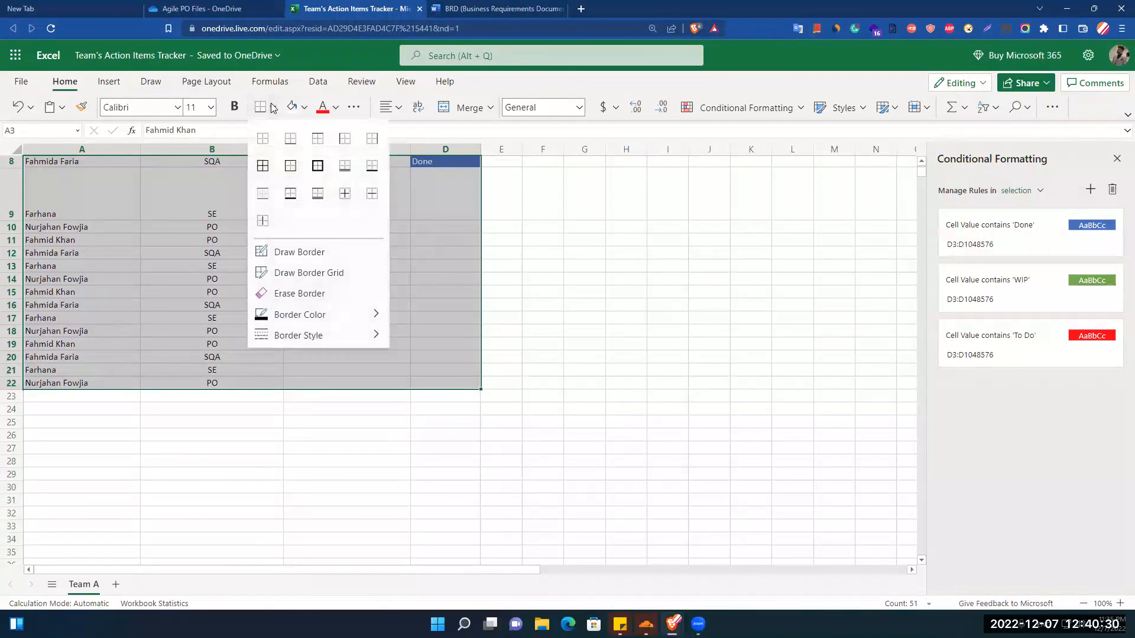
click(263, 167)
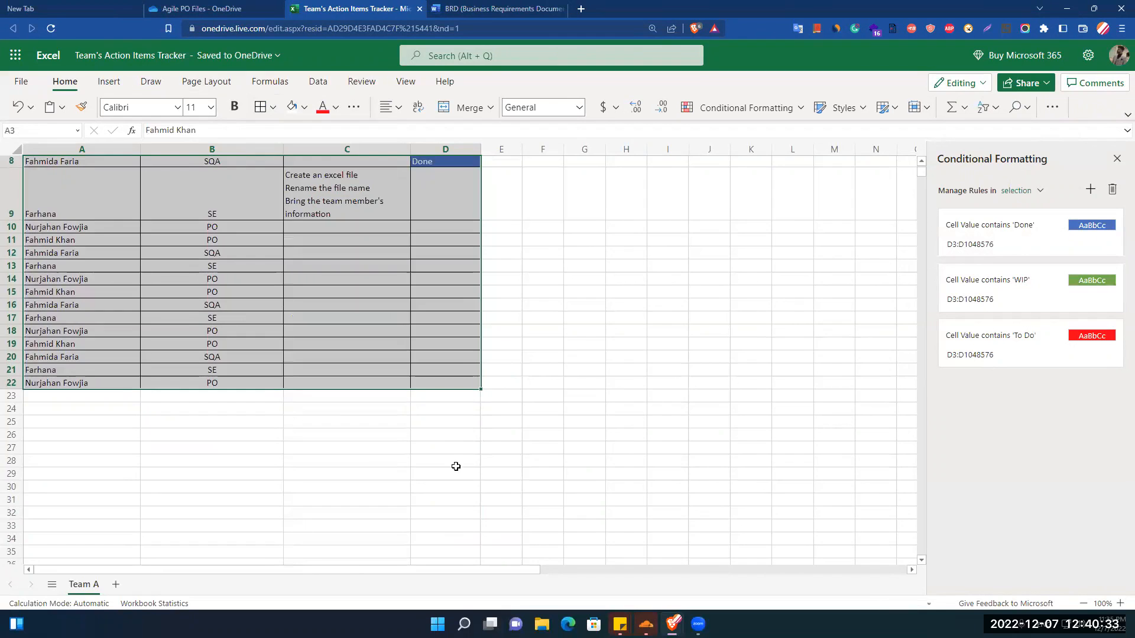
click(455, 463)
Reset the browser page zoom to 100%.
scroll(647, 477, up, 1)
scroll(626, 456, up, 2)
scroll(600, 420, down, 2)
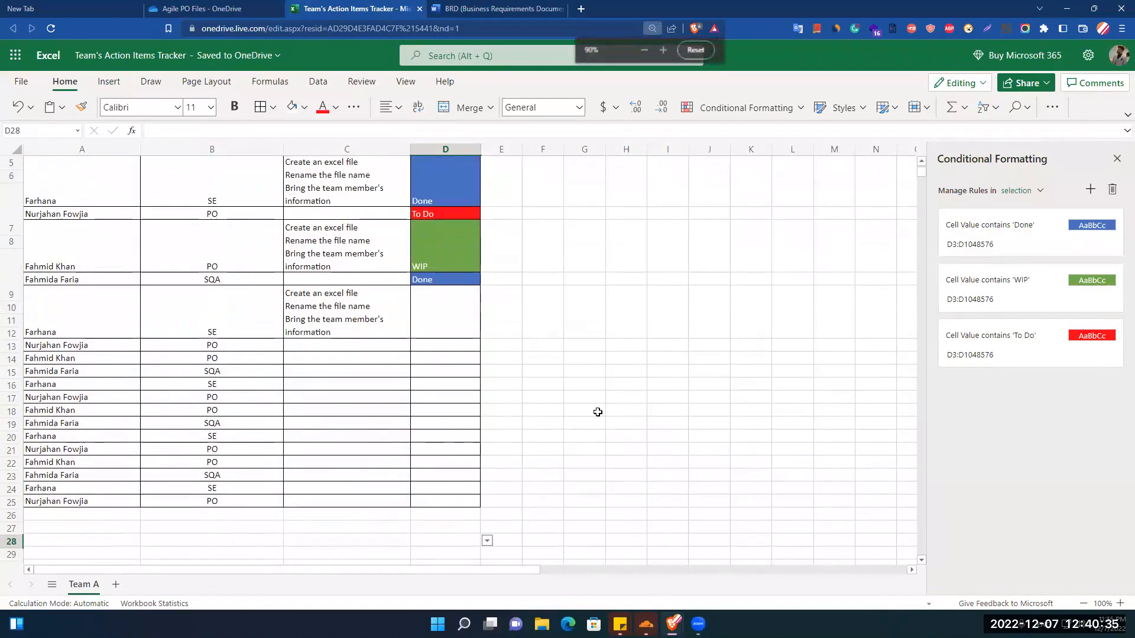
click(682, 266)
click(696, 51)
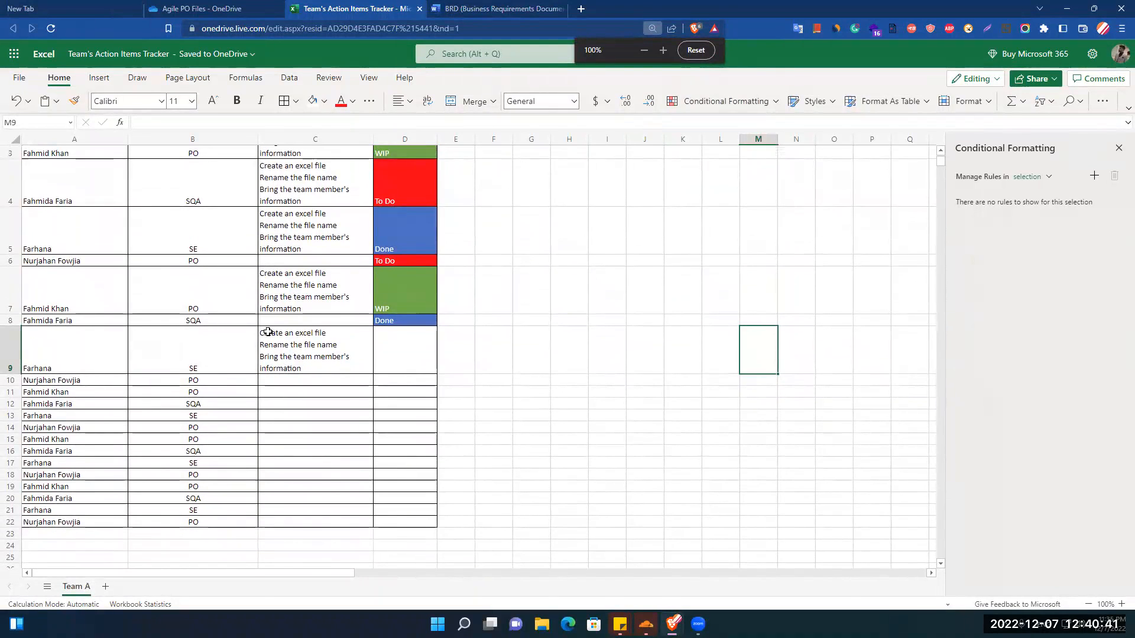
scroll(289, 331, down, 2)
drag(942, 162, 940, 138)
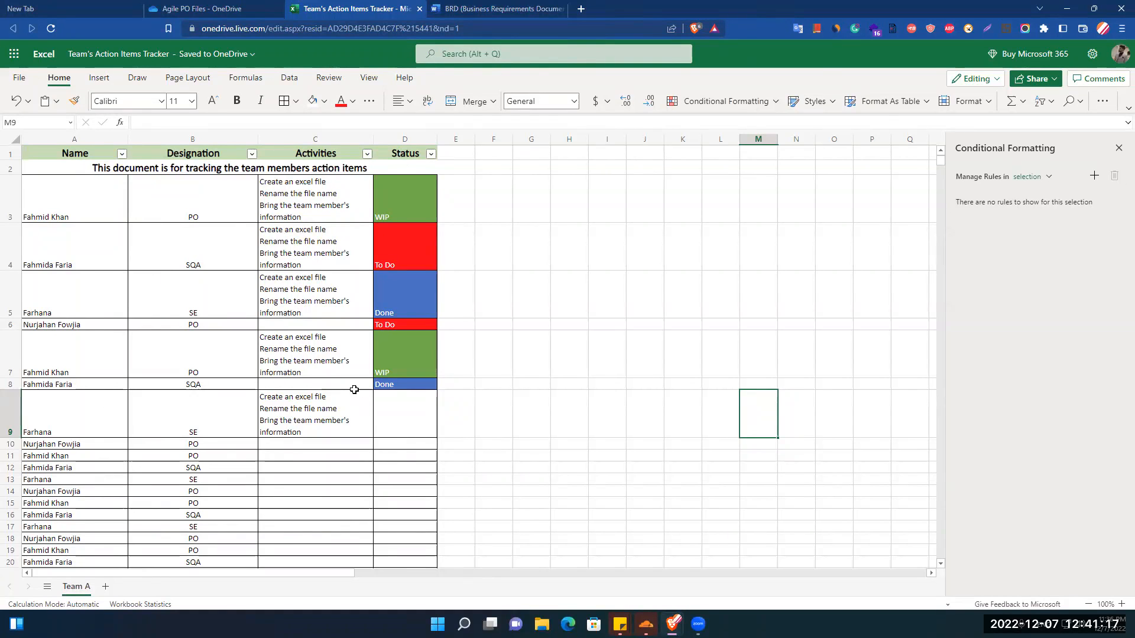
Remove every border from the data rows in A3:D22 with the No Border option.
drag(101, 222, 406, 405)
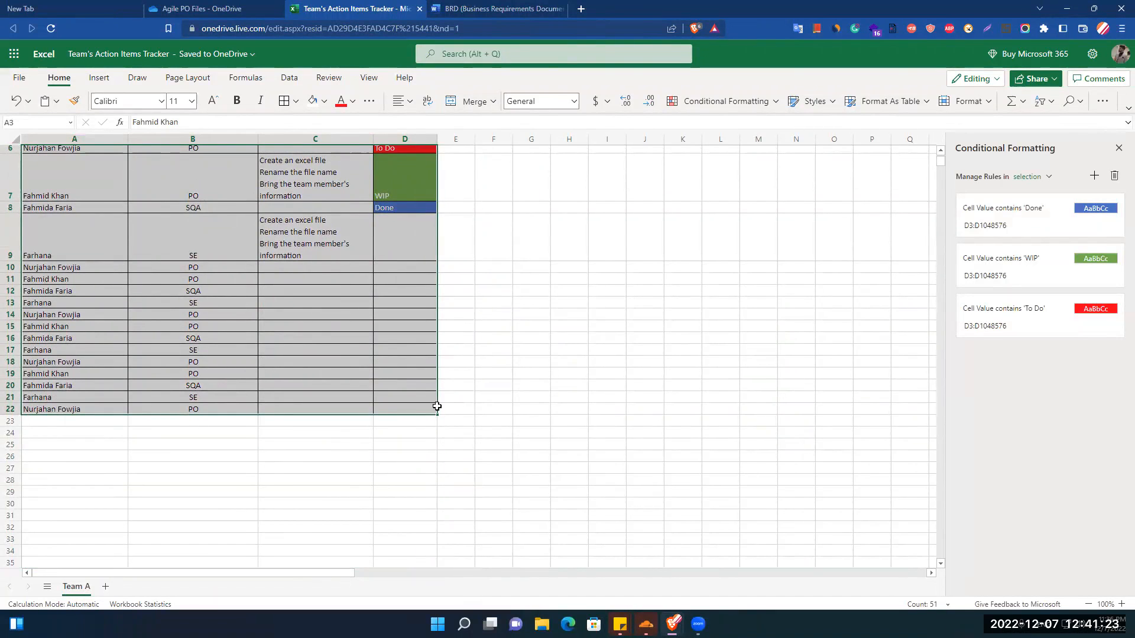
click(296, 102)
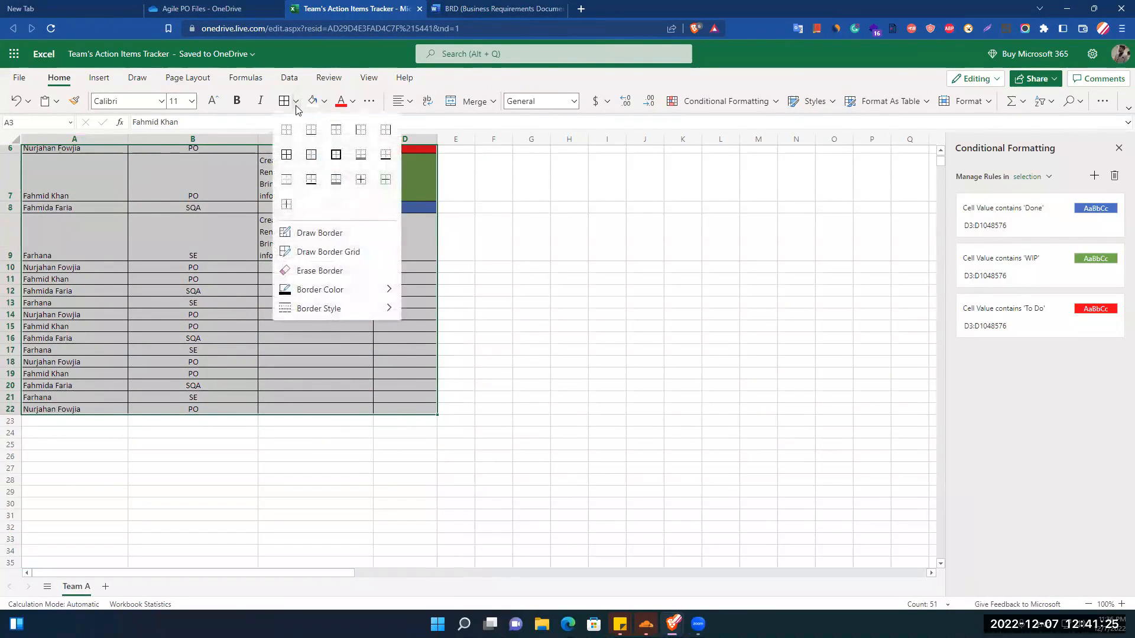
click(284, 136)
click(569, 337)
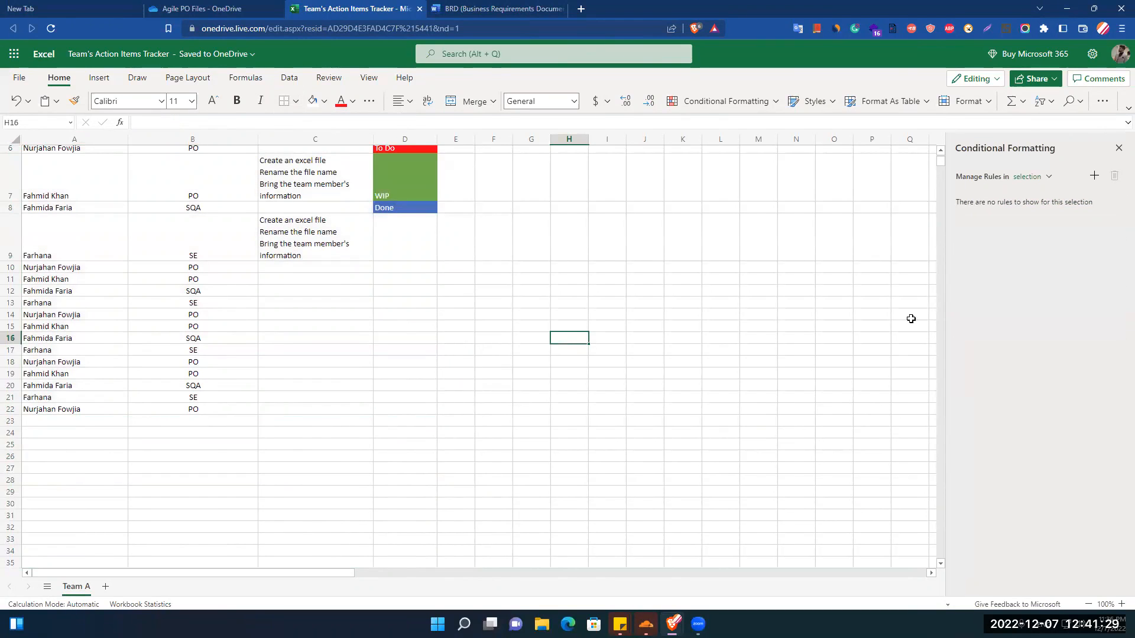
drag(943, 158, 939, 139)
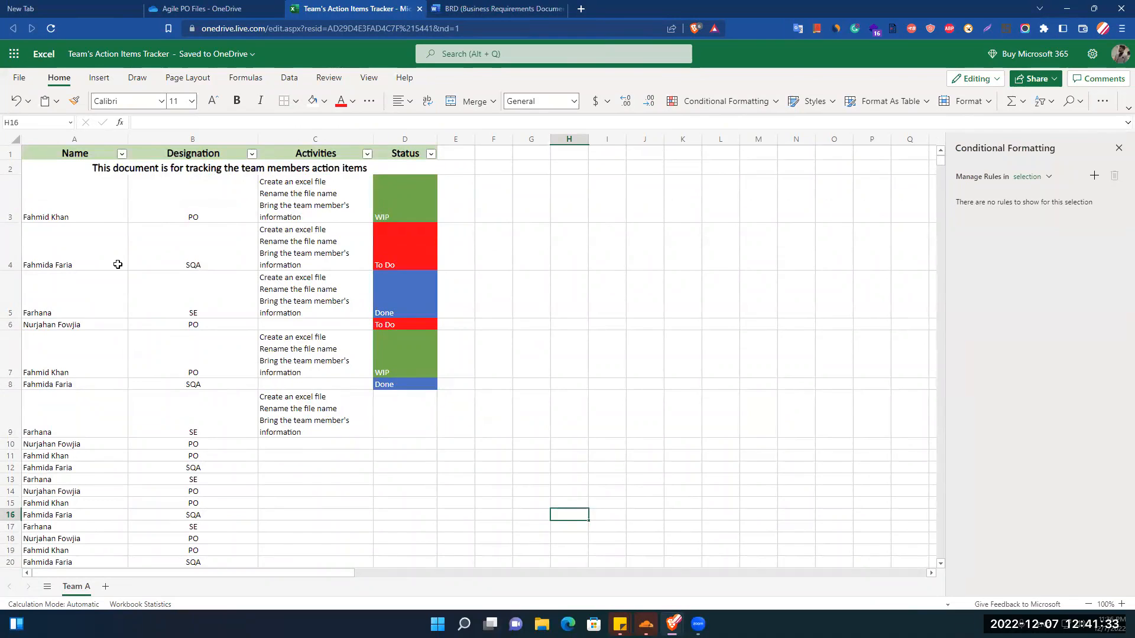
Put All Borders back on the data rows in A3:D22.
drag(51, 212, 431, 423)
click(296, 101)
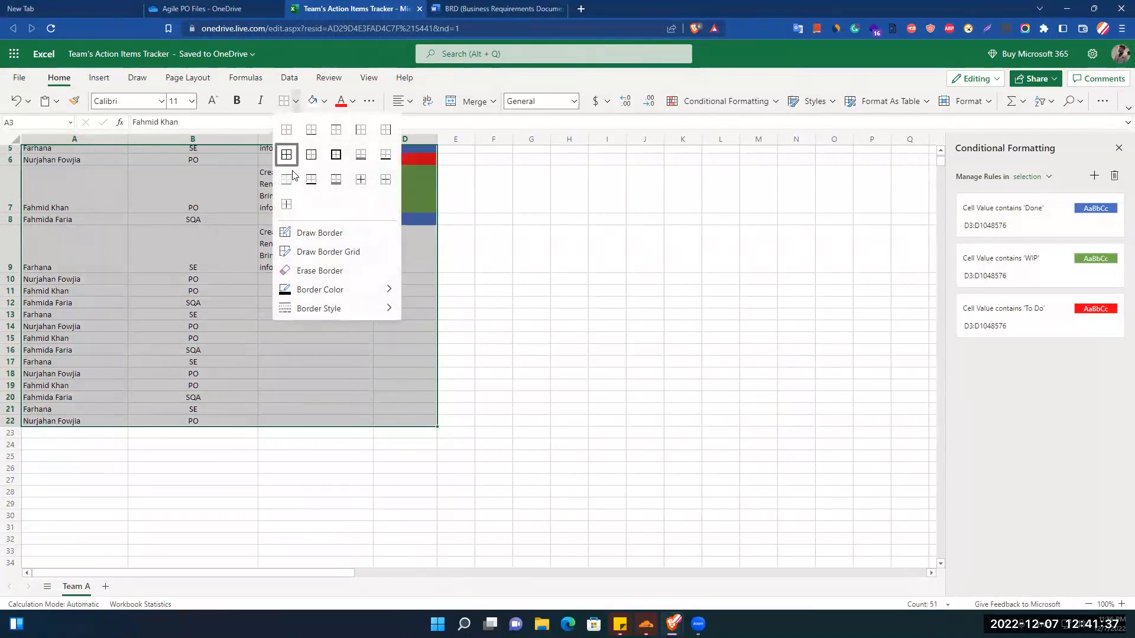
click(286, 155)
click(620, 275)
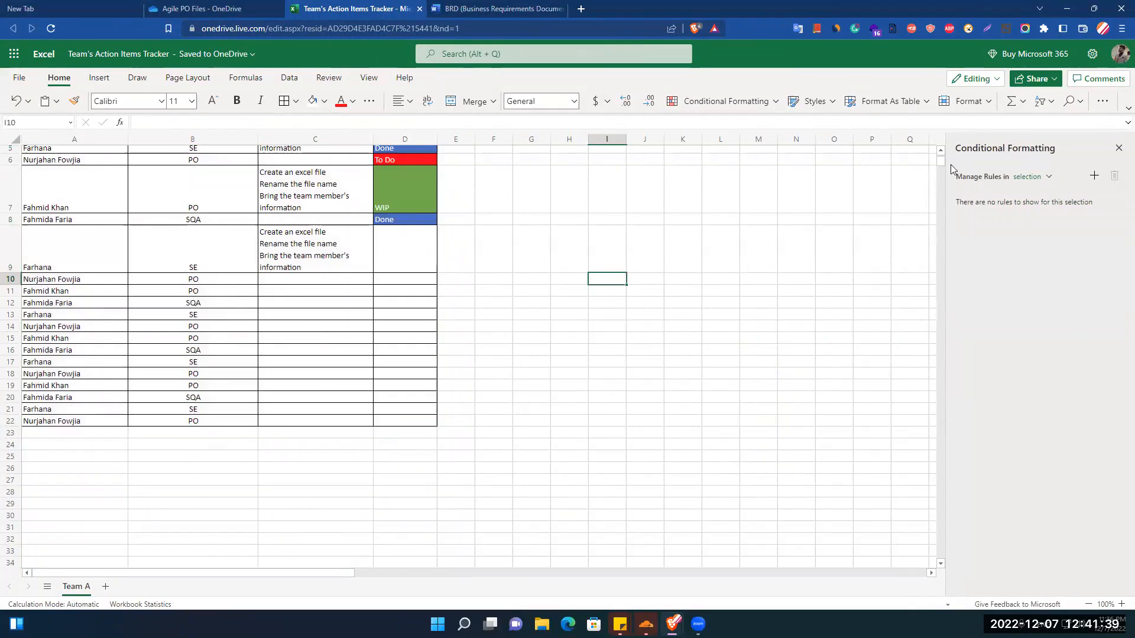
scroll(944, 165, up, 5)
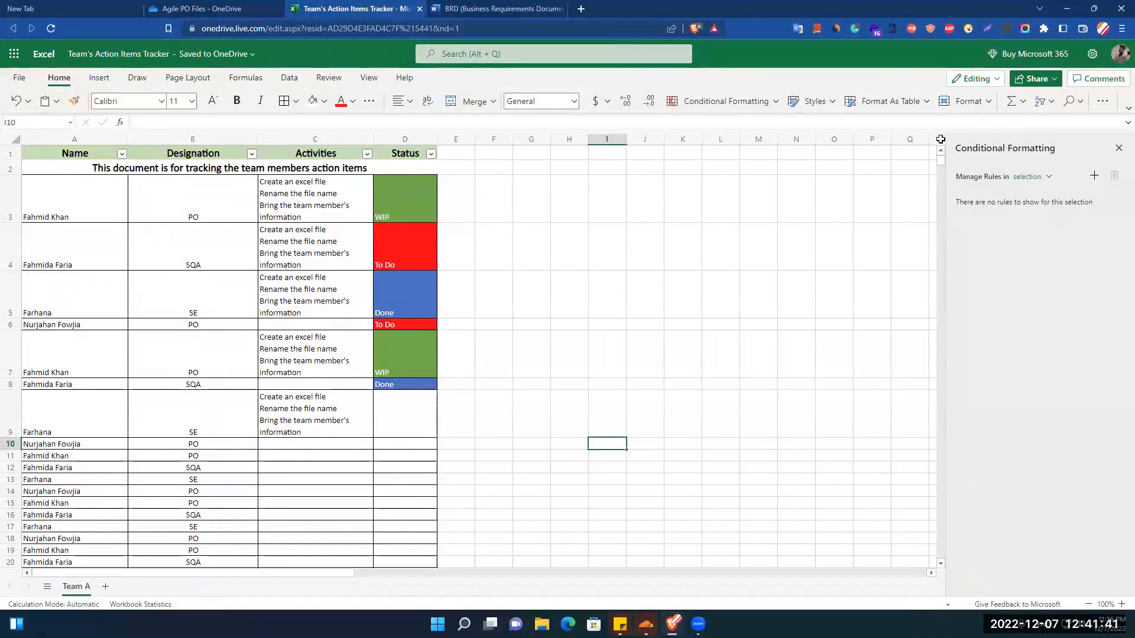
Insert a column chart based on the empty cell H4 and move it beside the tracker table.
click(75, 105)
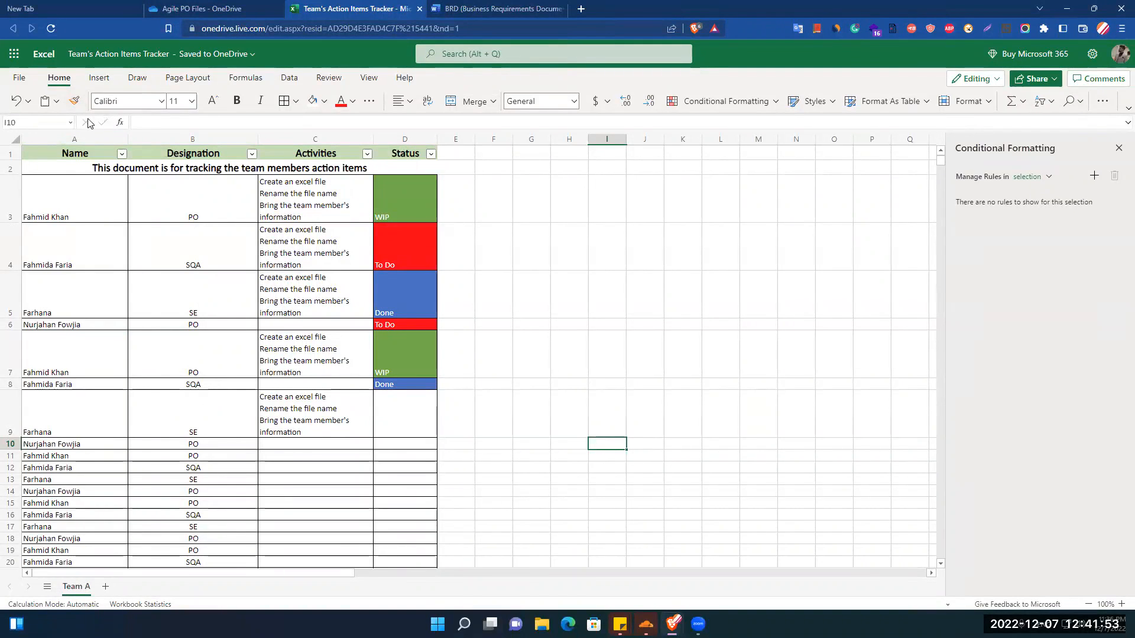
click(99, 79)
click(552, 229)
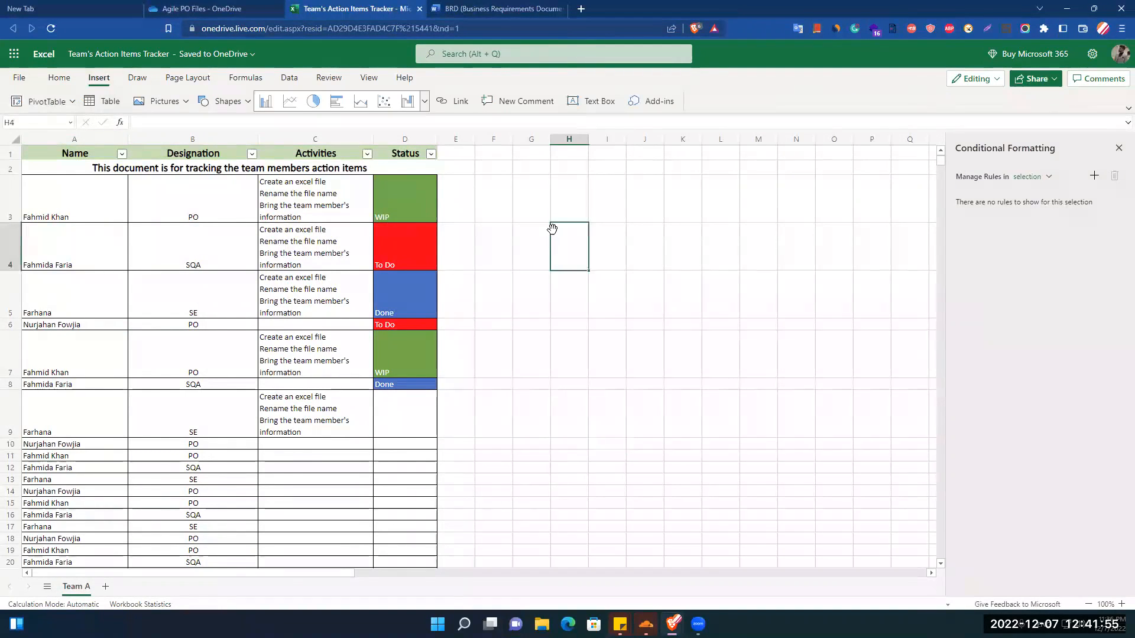
click(265, 101)
drag(370, 286, 553, 259)
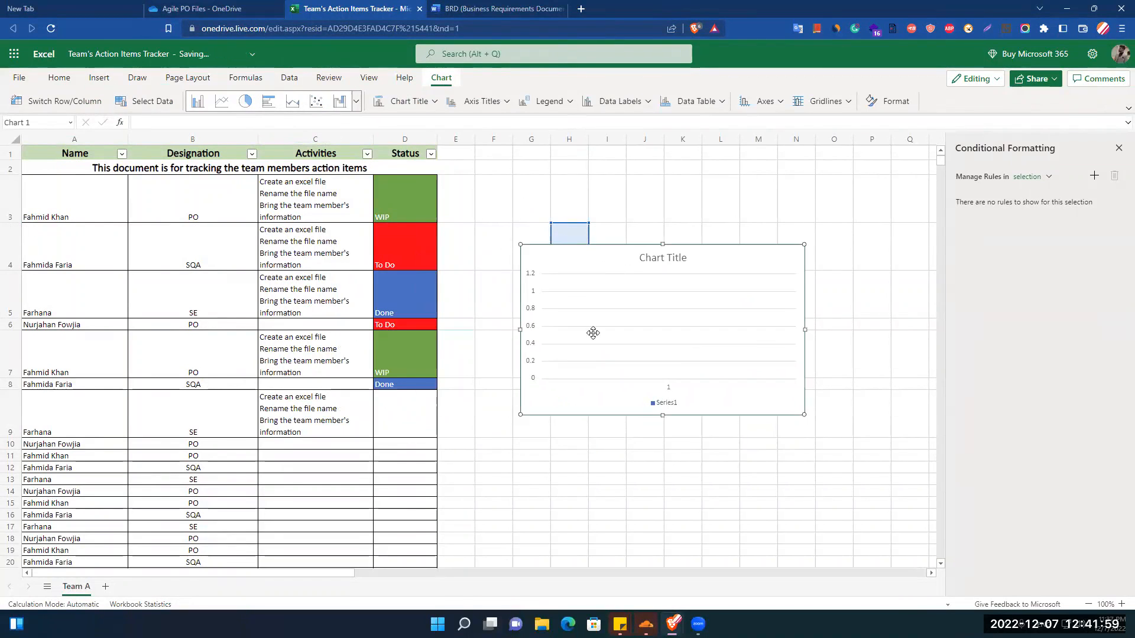
Open the chart's formatting options, shift the chart slightly and examine the horizontal axis settings.
double_click(565, 280)
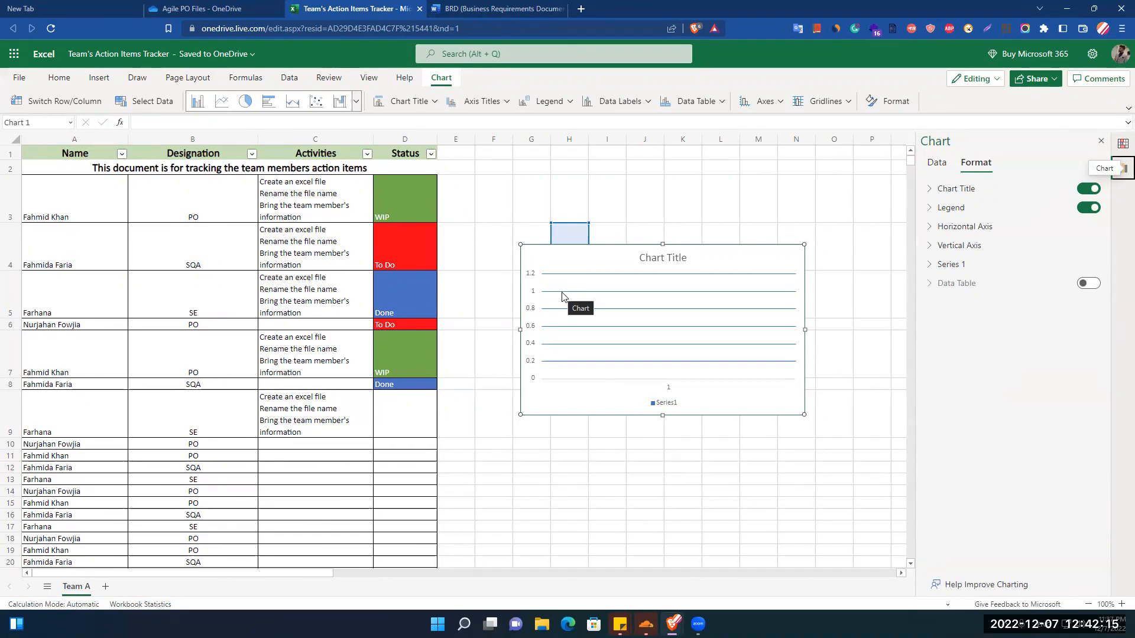
drag(562, 295, 612, 259)
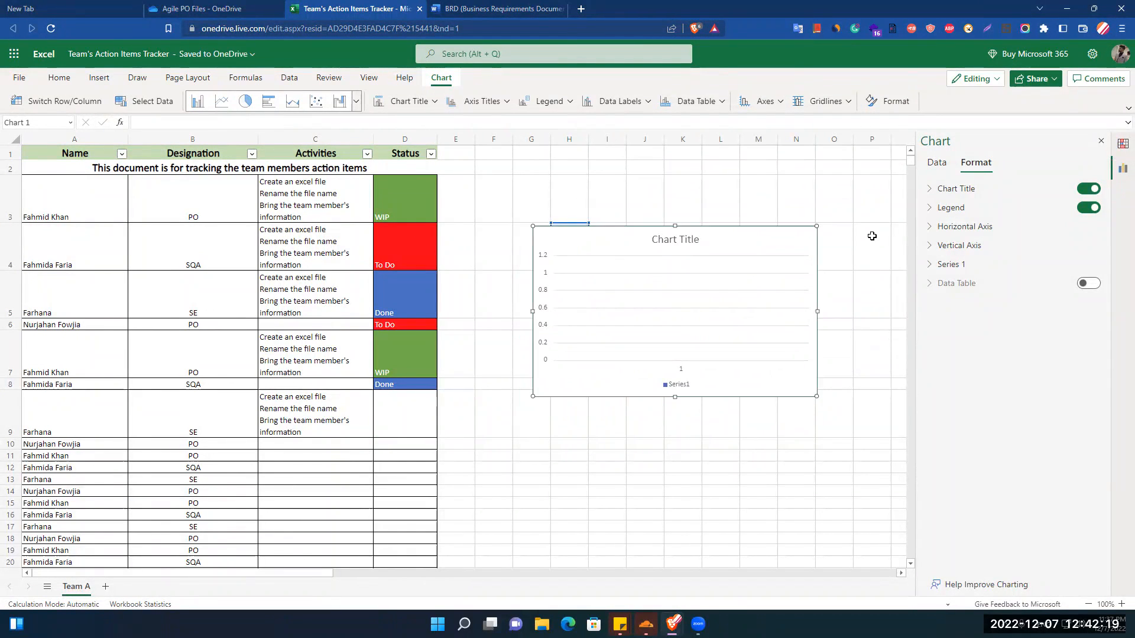
click(930, 229)
mouse_move(988, 258)
mouse_down()
mouse_move(1031, 259)
mouse_move(973, 260)
mouse_up()
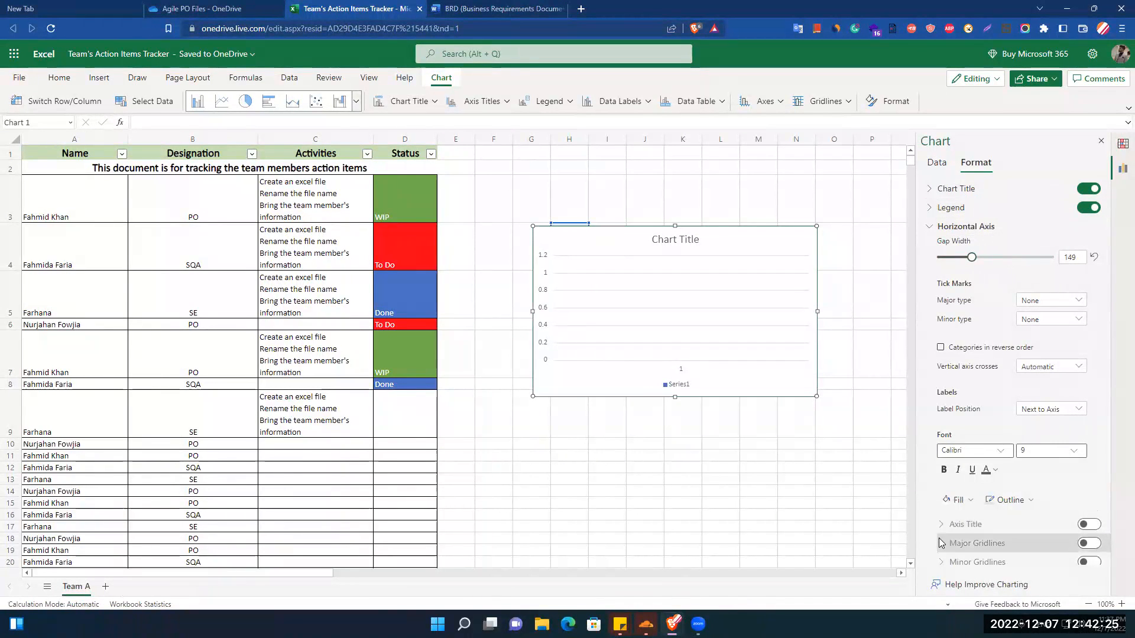
scroll(954, 475, down, 1)
scroll(955, 476, up, 1)
Move the chart further away from the table so it spans roughly columns H to O.
drag(585, 360, 595, 347)
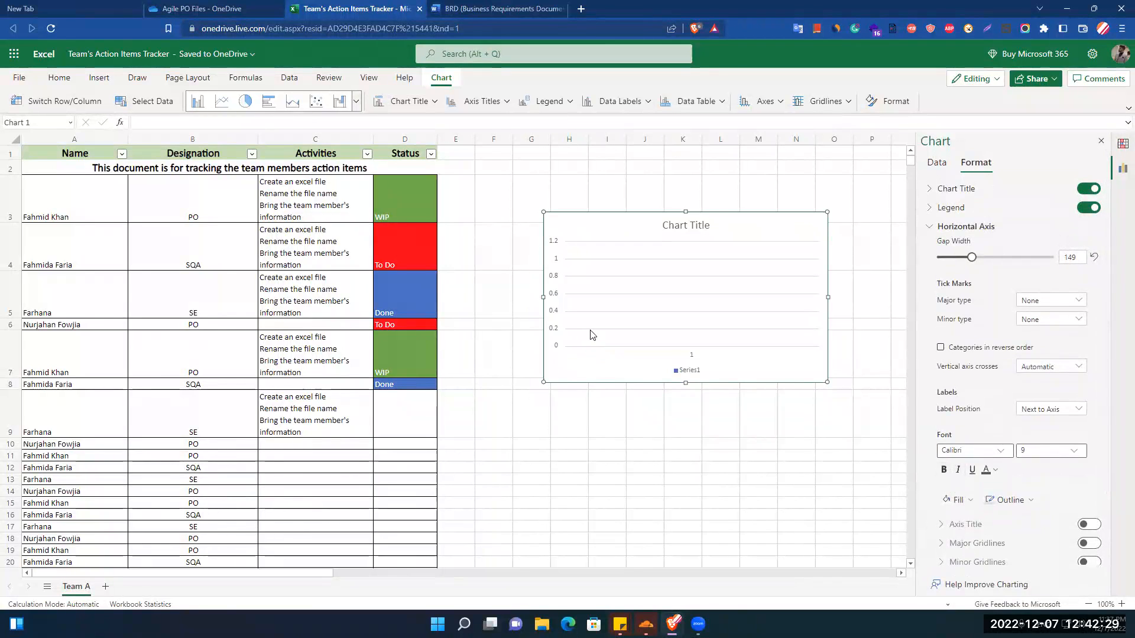
click(591, 331)
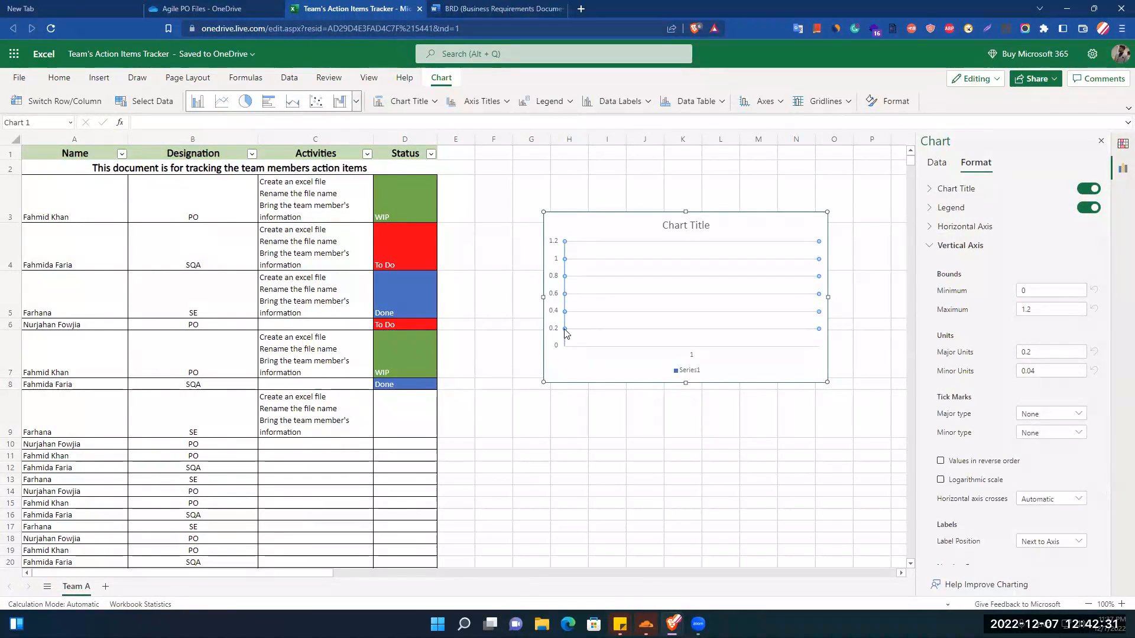
drag(565, 334, 597, 333)
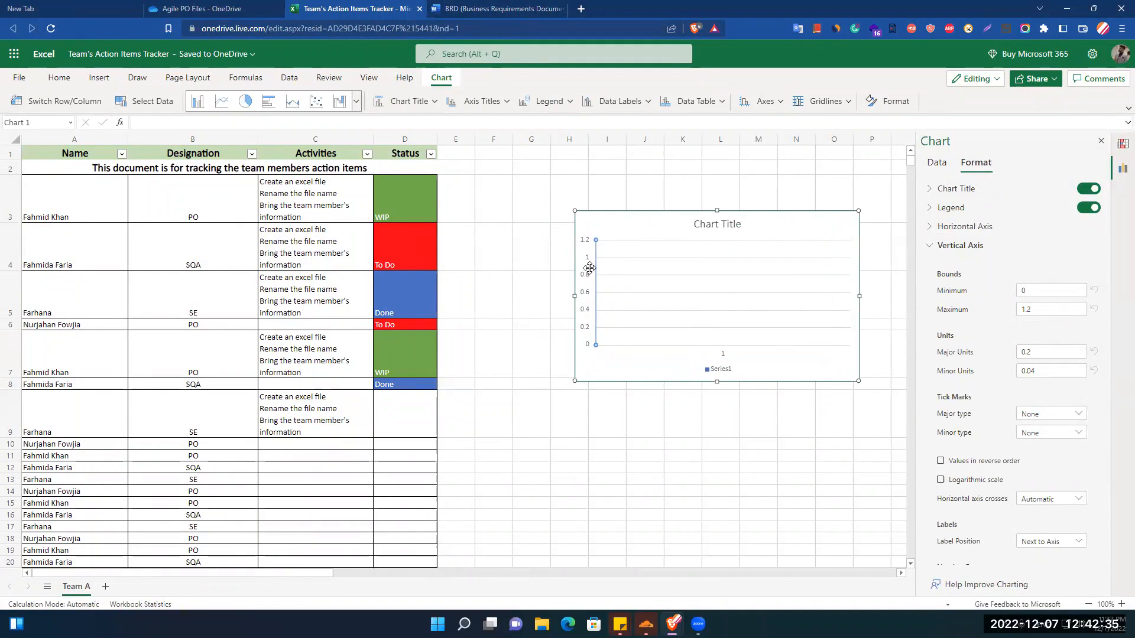
Try the High label position on the chart's horizontal axis, and set it to Low.
click(599, 346)
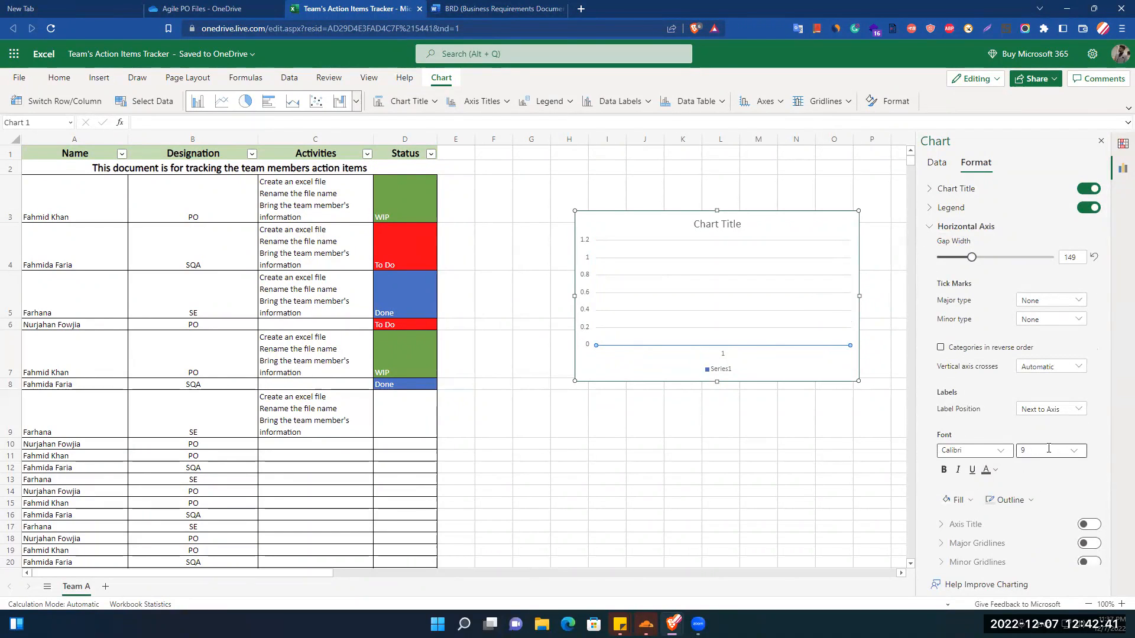
click(1071, 417)
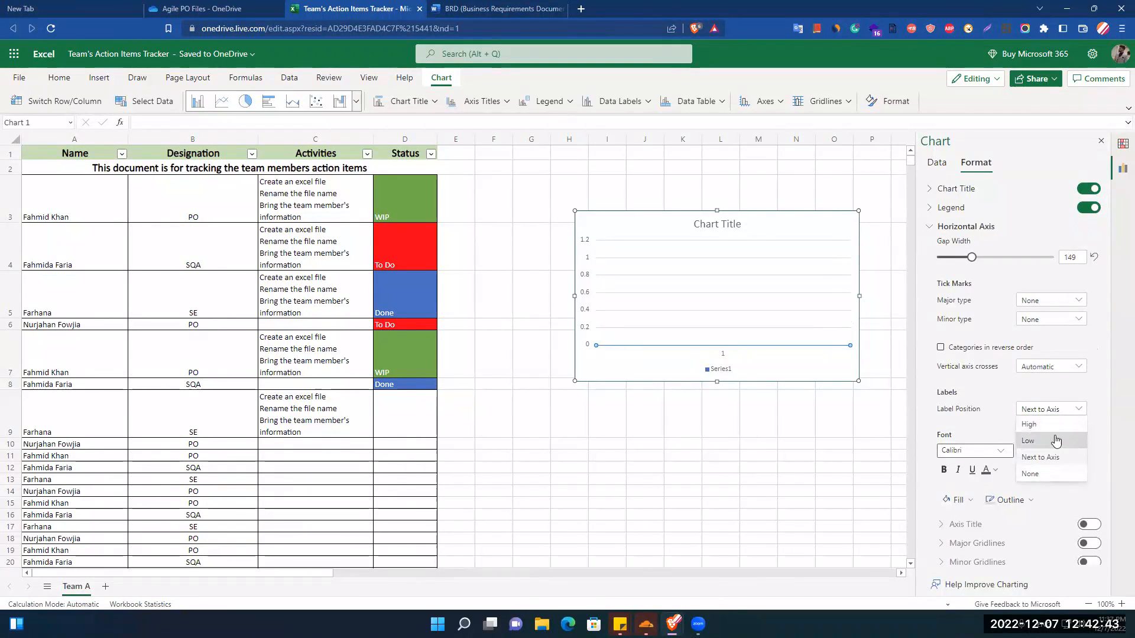
click(1051, 433)
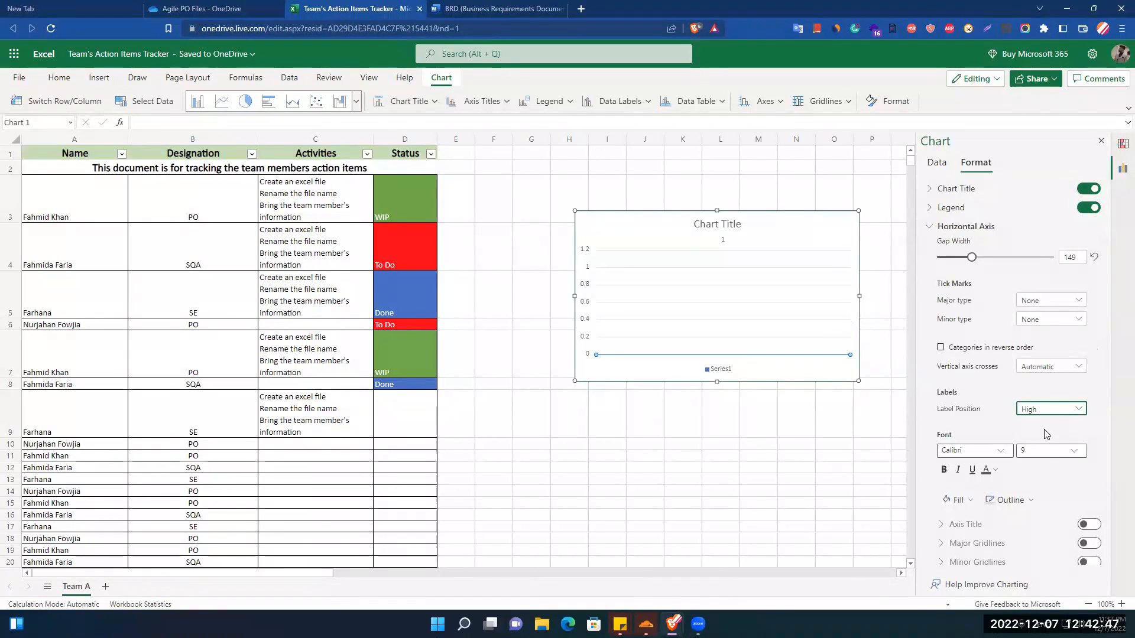
click(1046, 410)
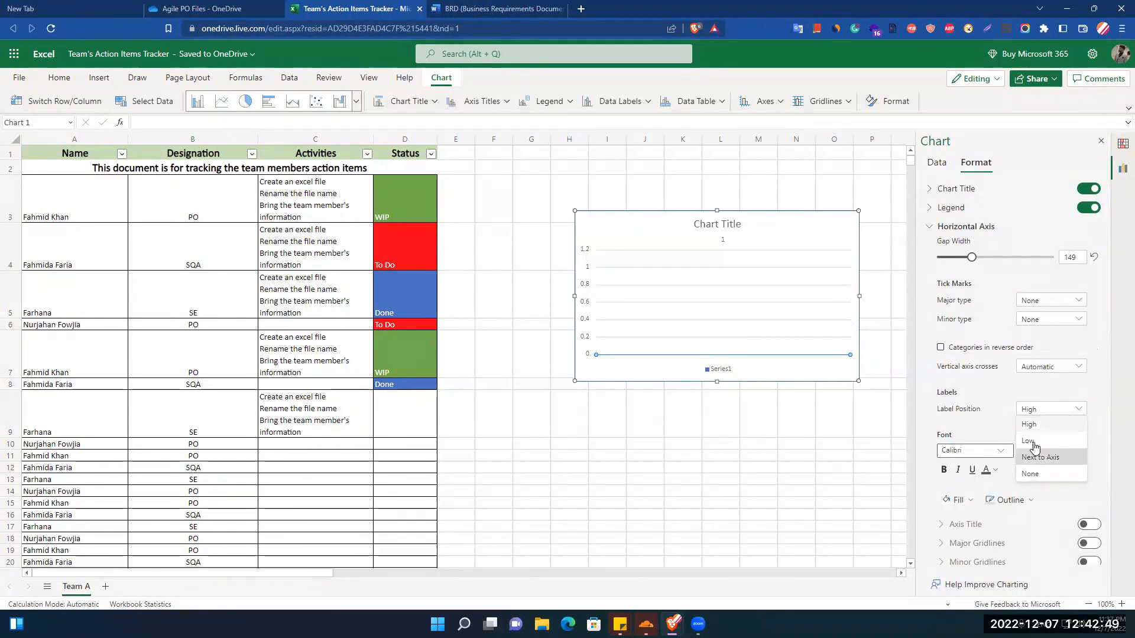
click(1032, 442)
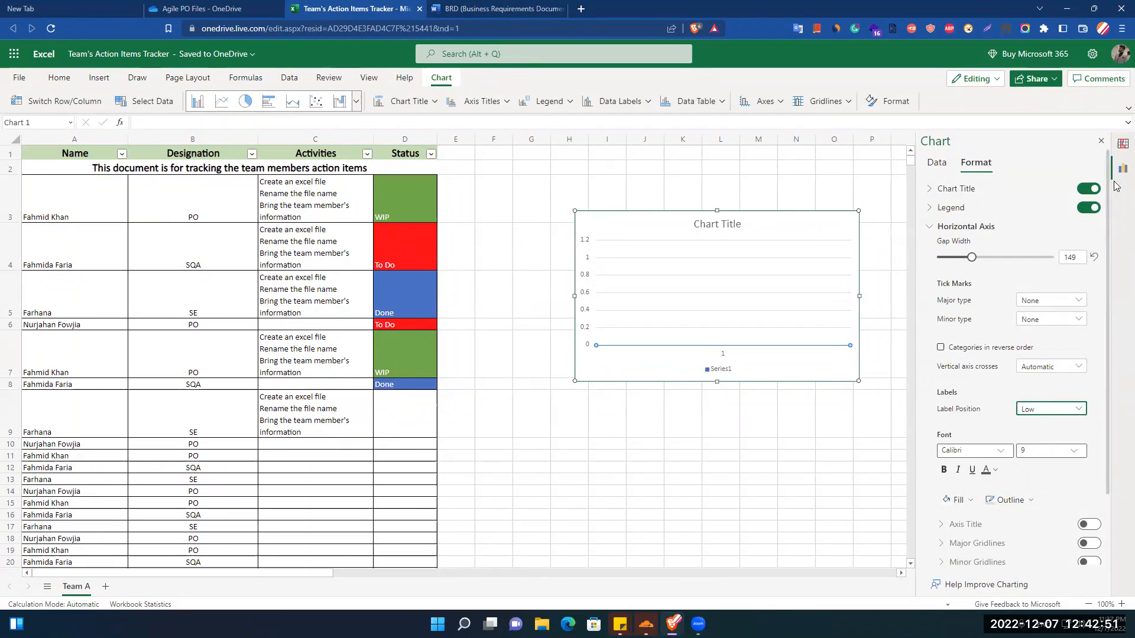
Examine the chart's vertical axis settings, from bounds and units down to number format and gridlines.
click(928, 228)
click(933, 247)
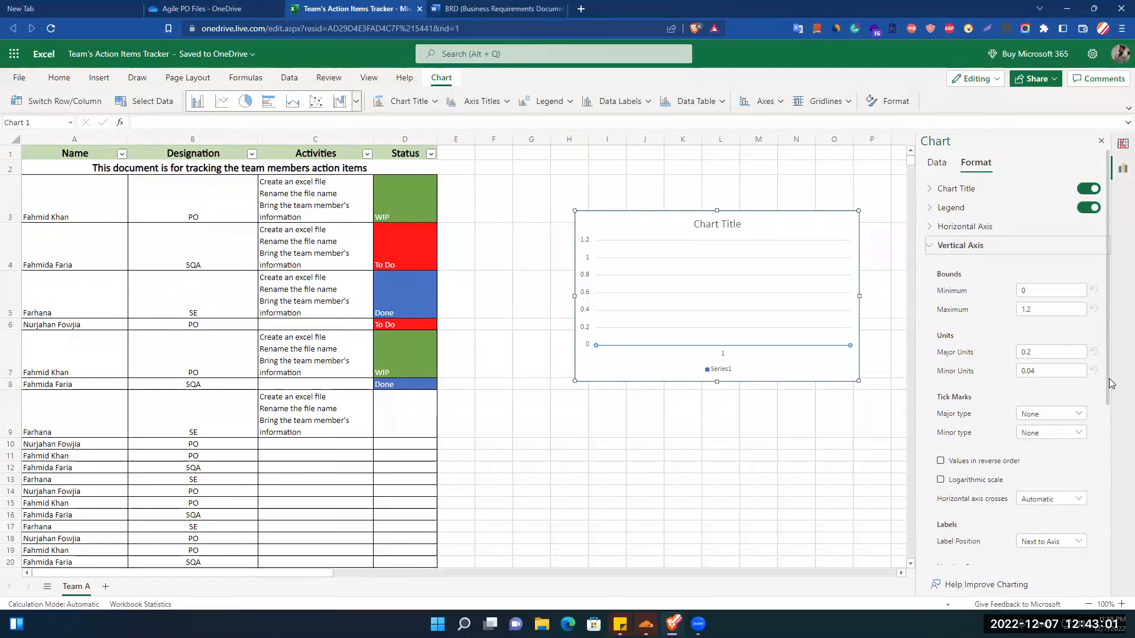
scroll(1113, 384, down, 3)
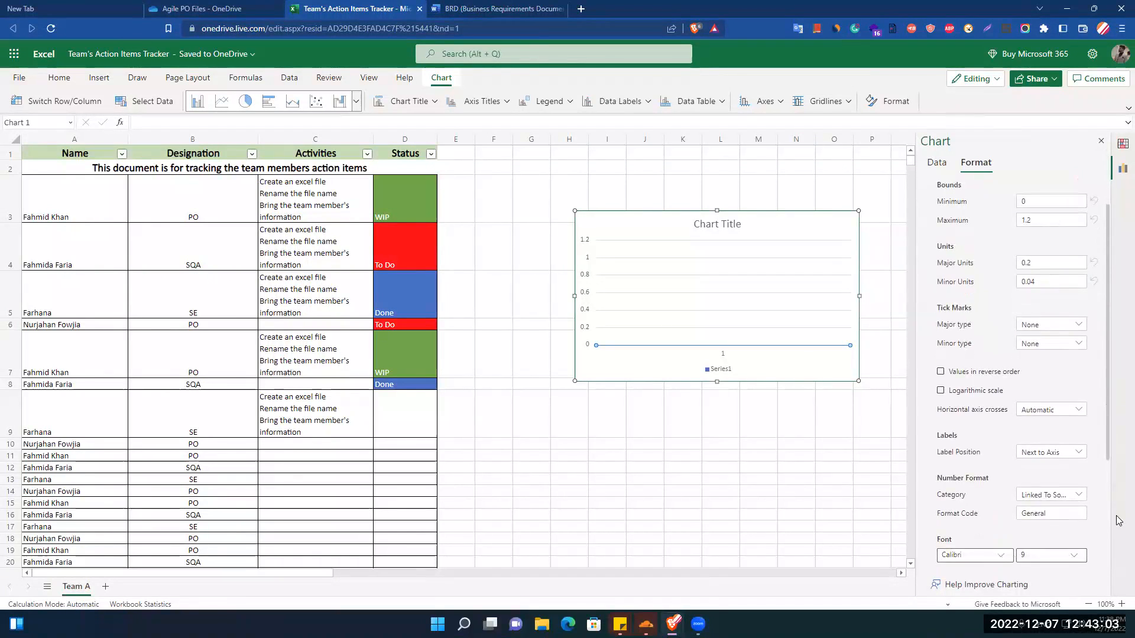
scroll(1109, 511, down, 3)
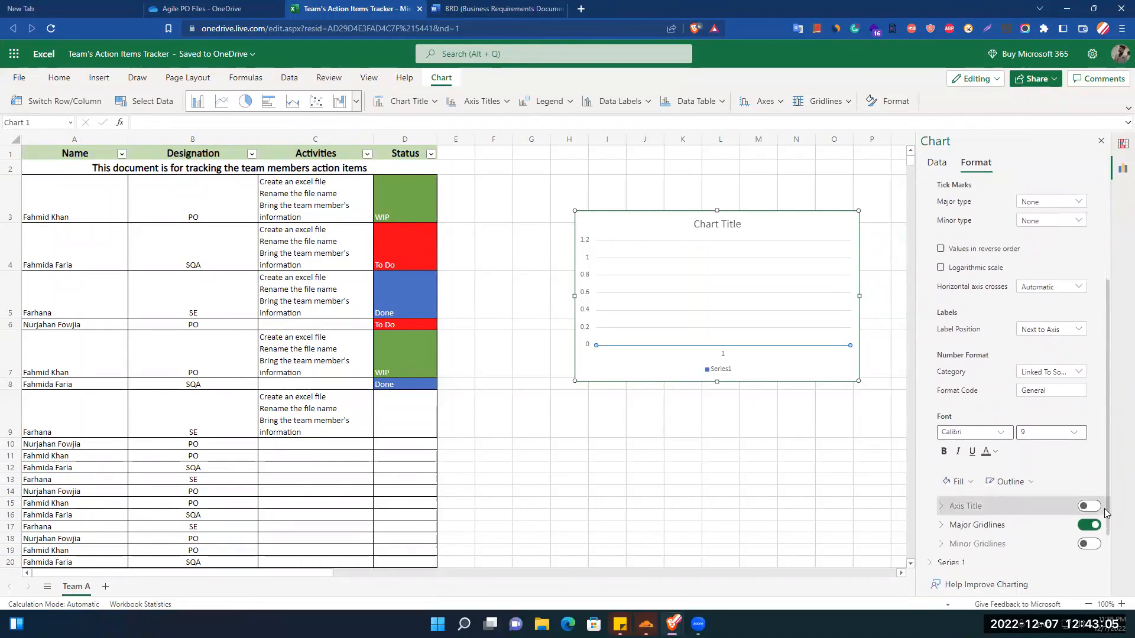
scroll(1107, 509, up, 1)
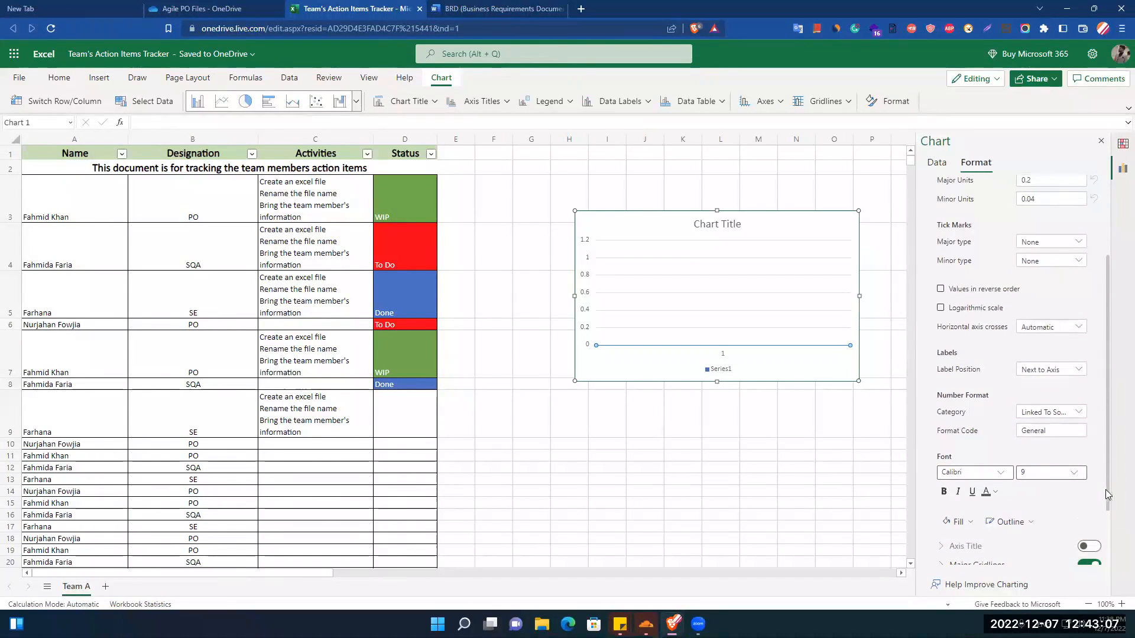
drag(1107, 496, 1105, 366)
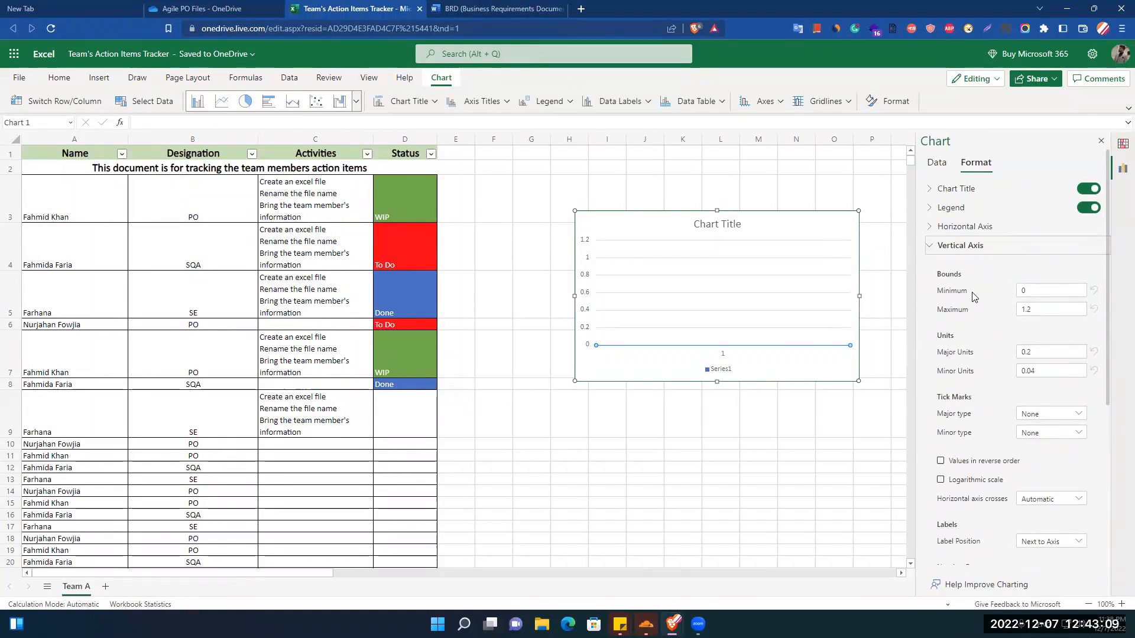
Turn on the axis title for the chart's horizontal axis.
click(964, 226)
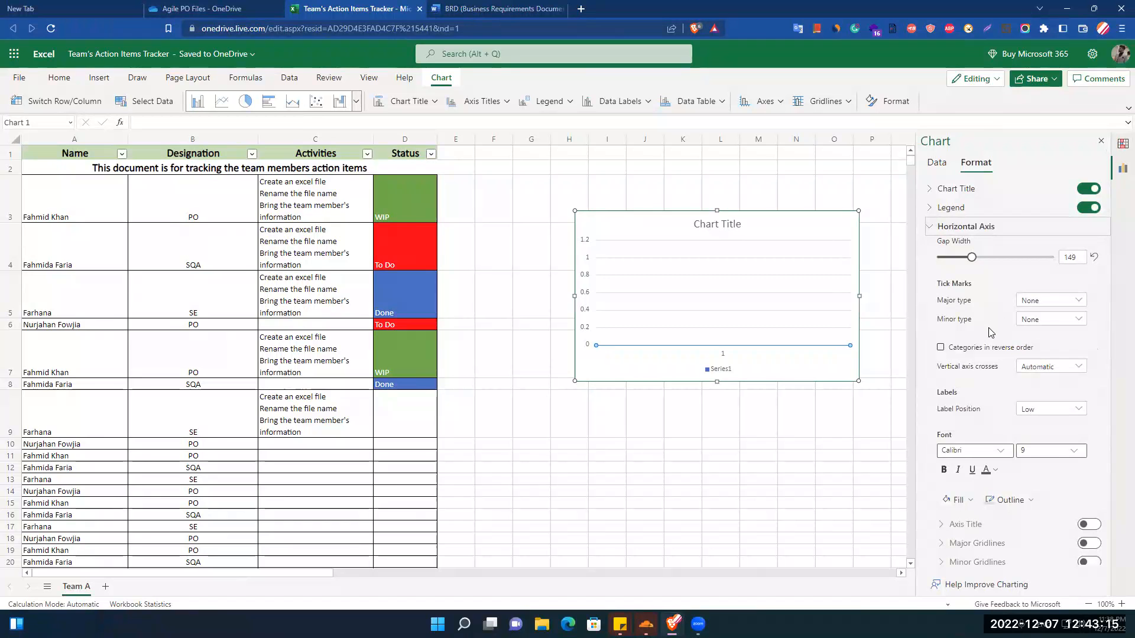
click(1086, 525)
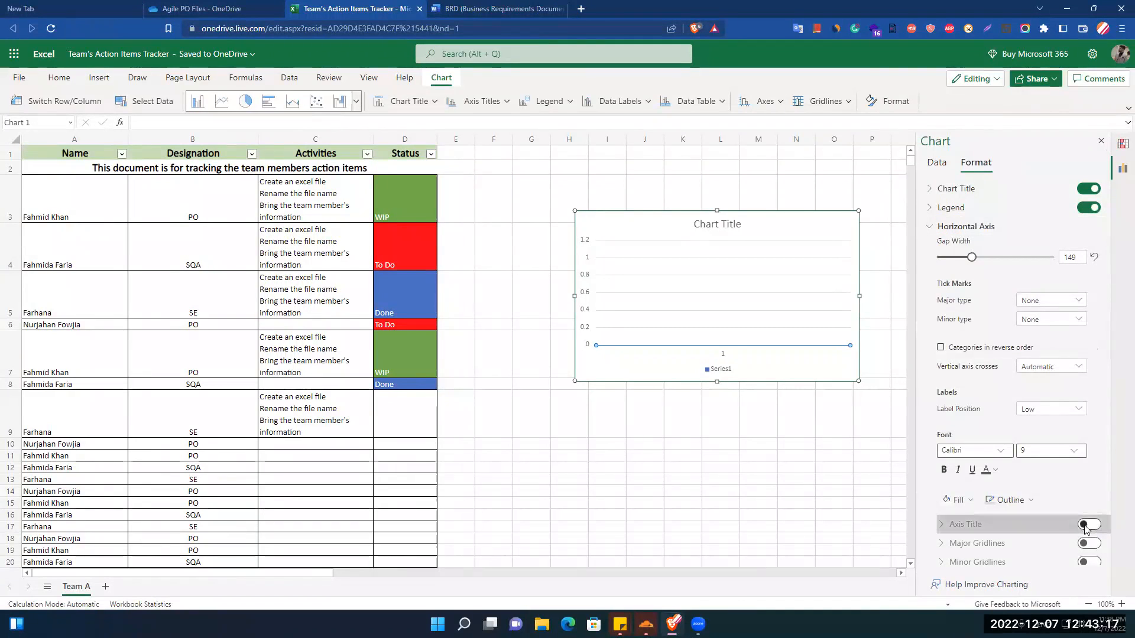
scroll(983, 544, down, 2)
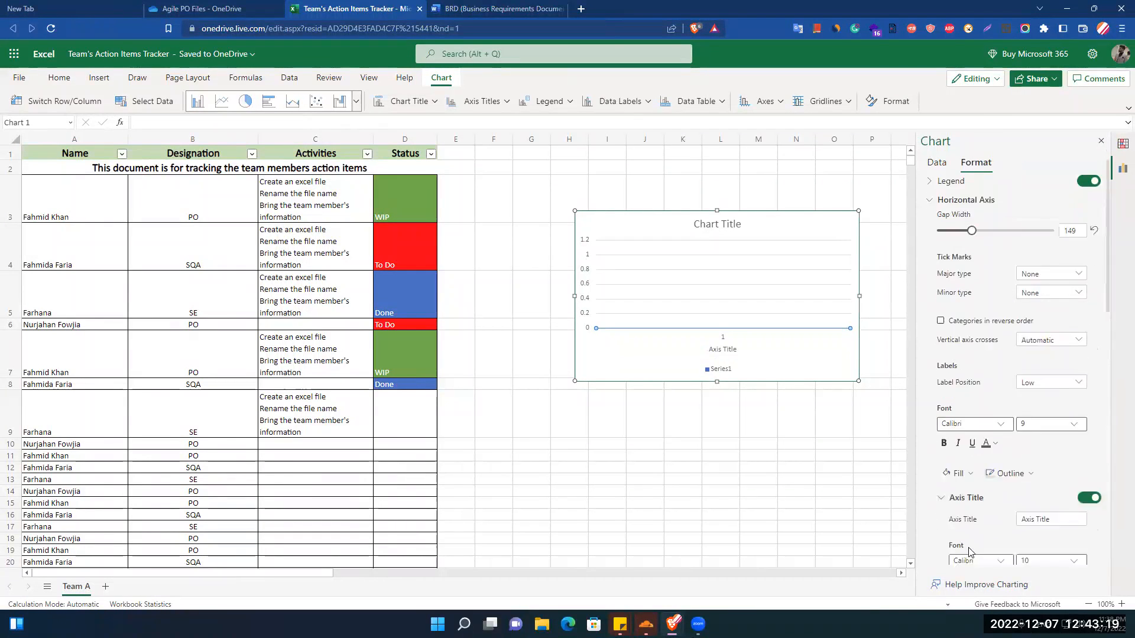
scroll(974, 496, down, 3)
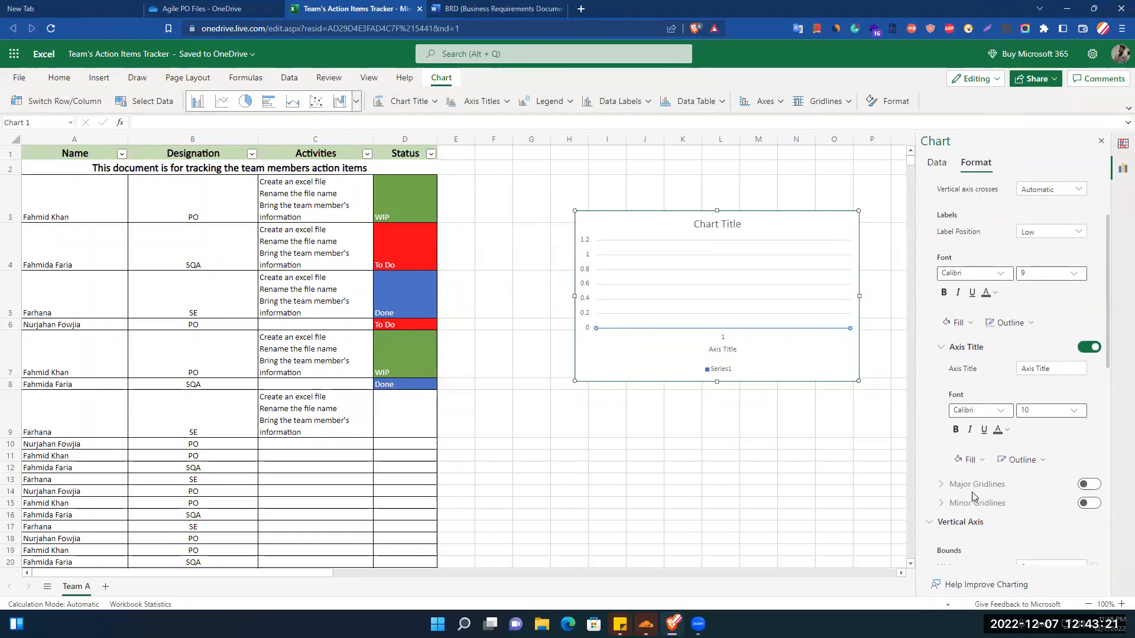
Change the horizontal axis title text to "Burn Down".
click(630, 320)
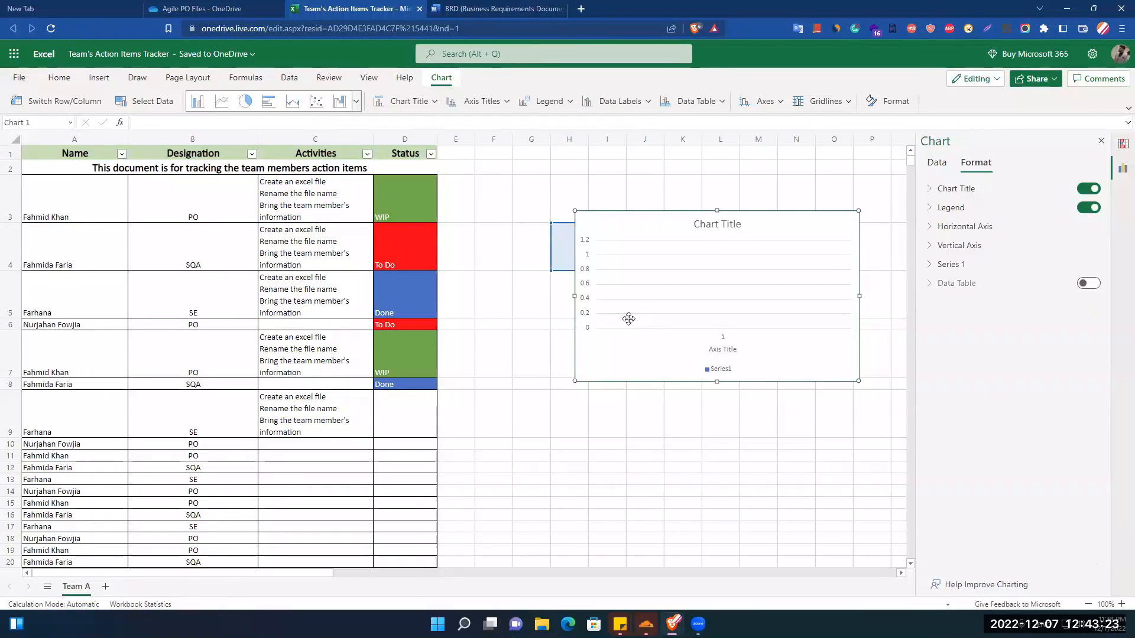
click(722, 350)
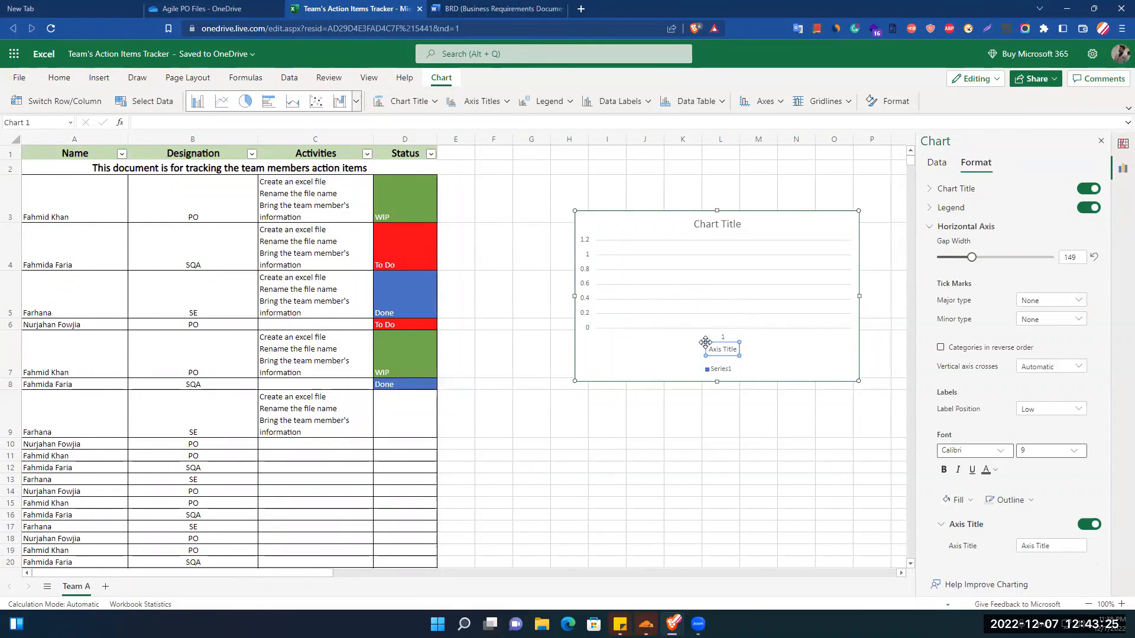
double_click(727, 358)
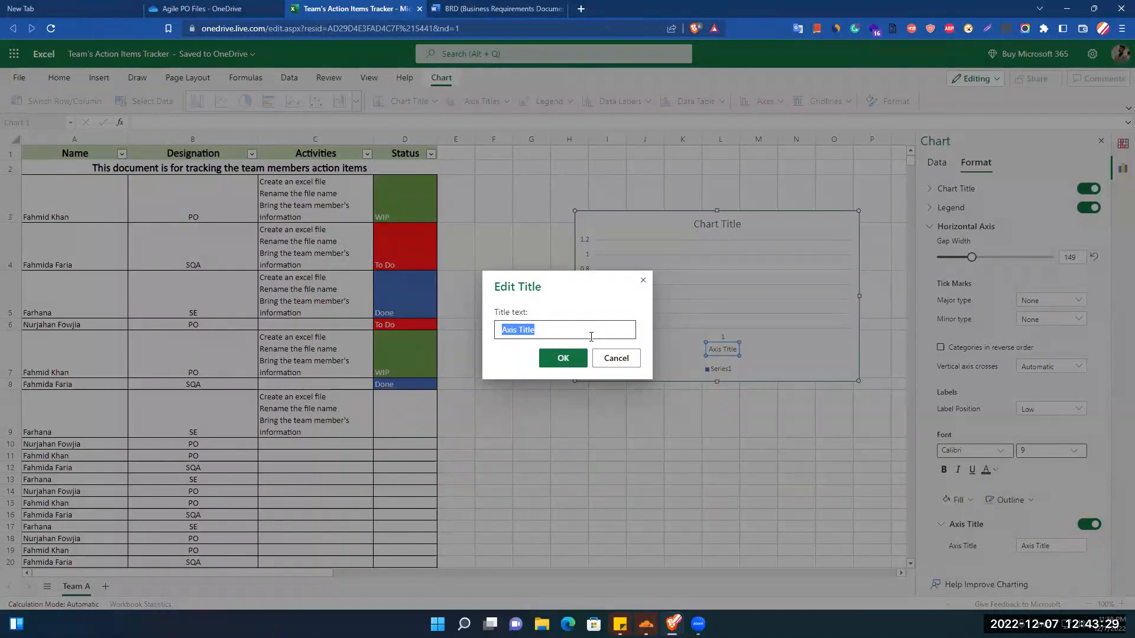
text(BurnDow n)
key(Return)
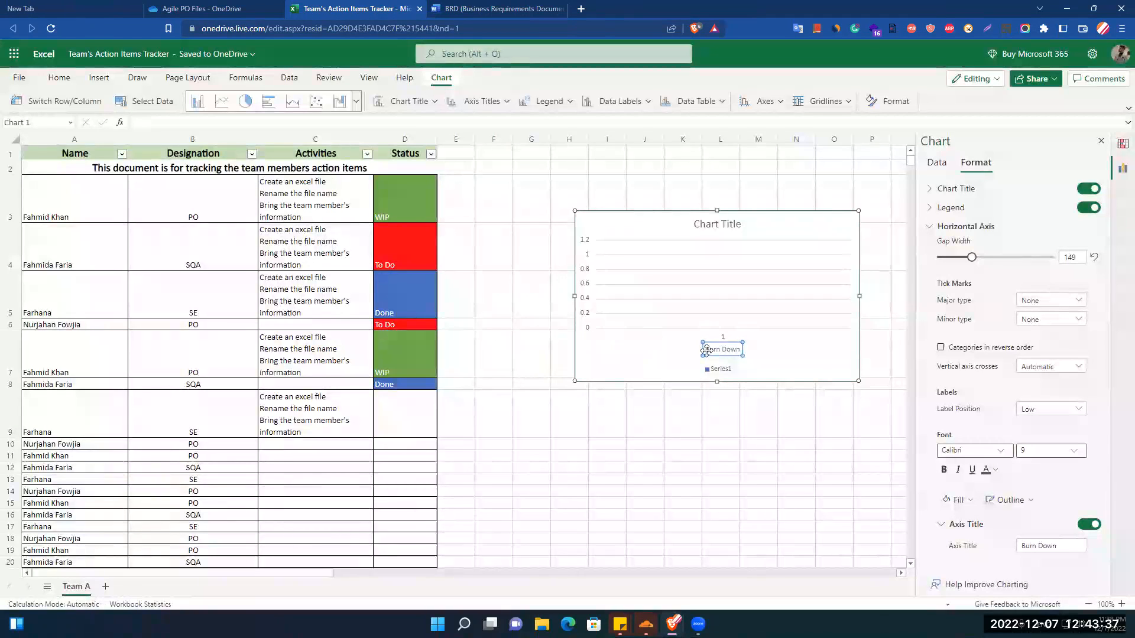
Try a major unit of 4 on the chart's vertical axis and undo the changes.
click(596, 314)
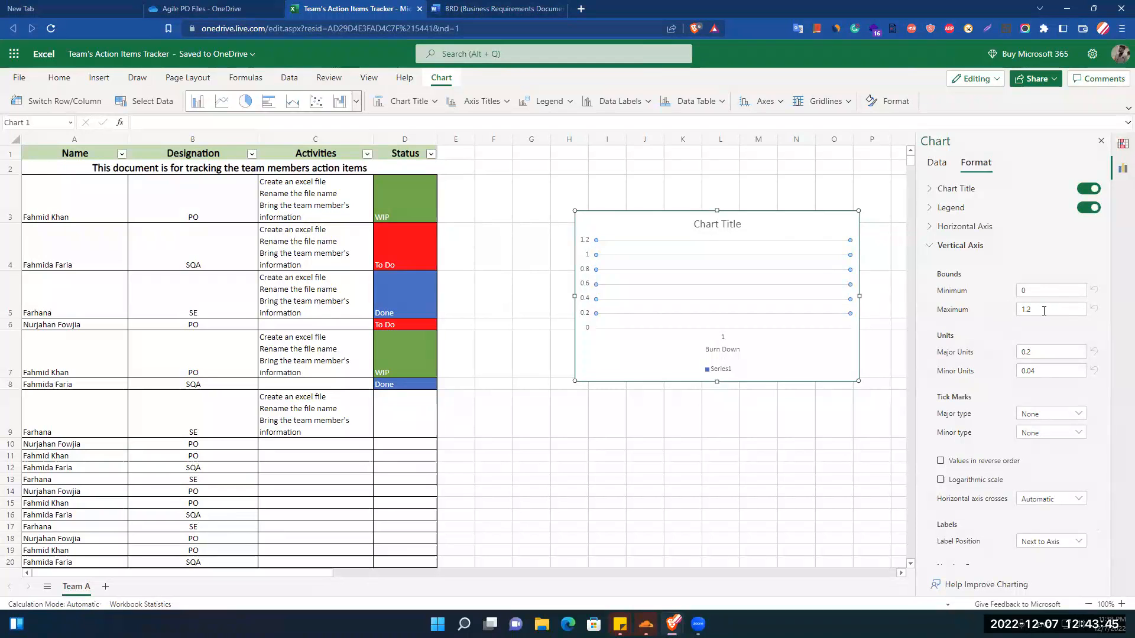
double_click(1035, 352)
key(Return)
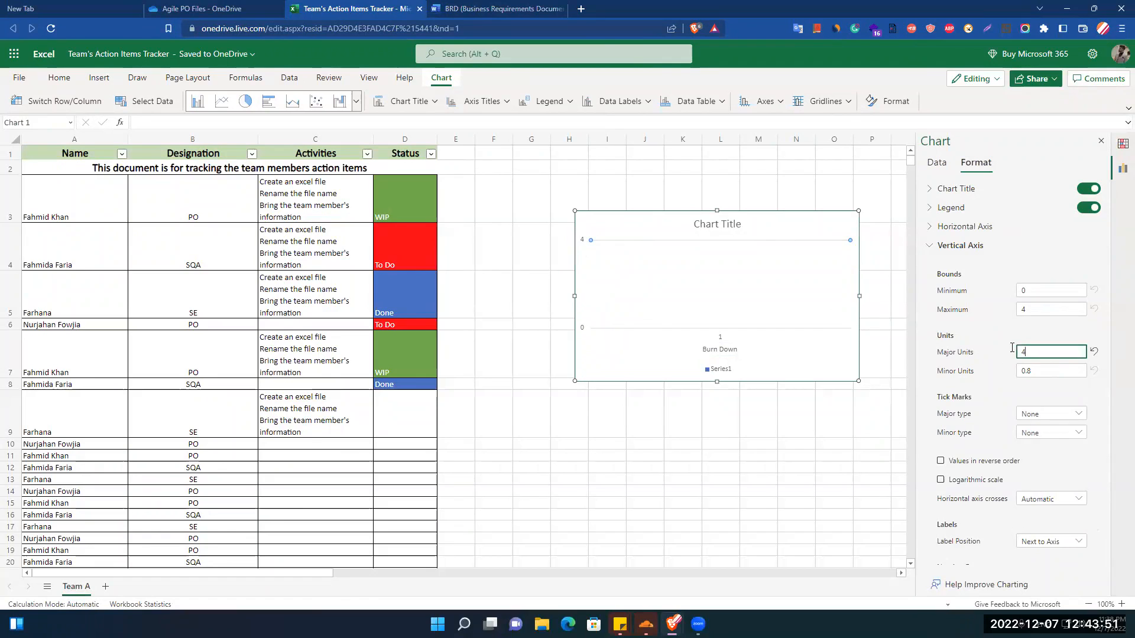
click(719, 298)
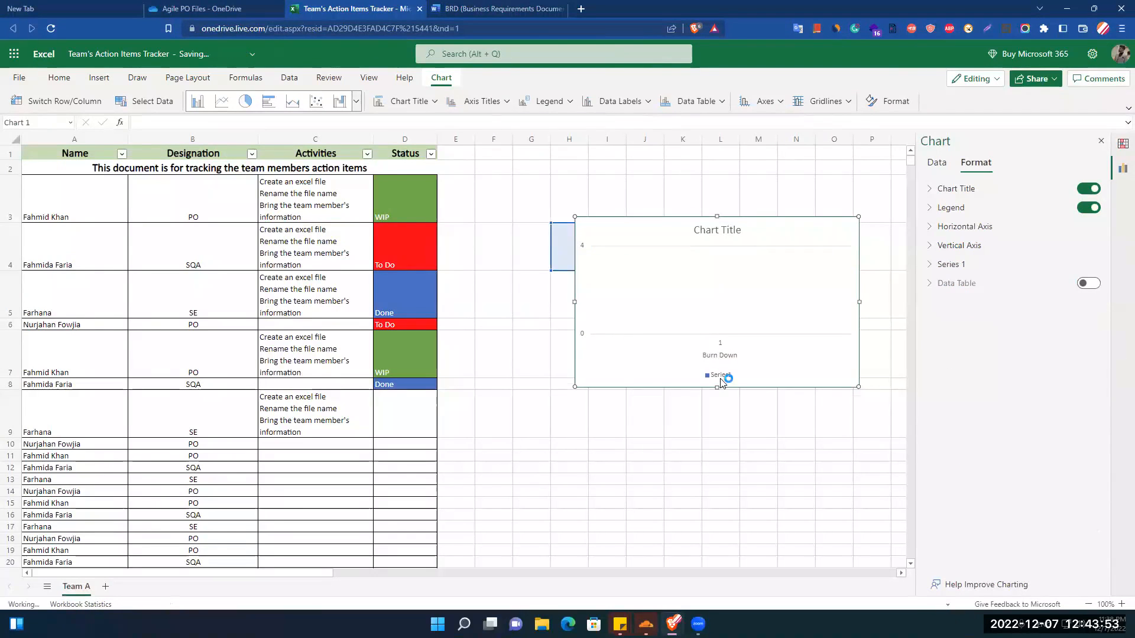
key(ctrl+z)
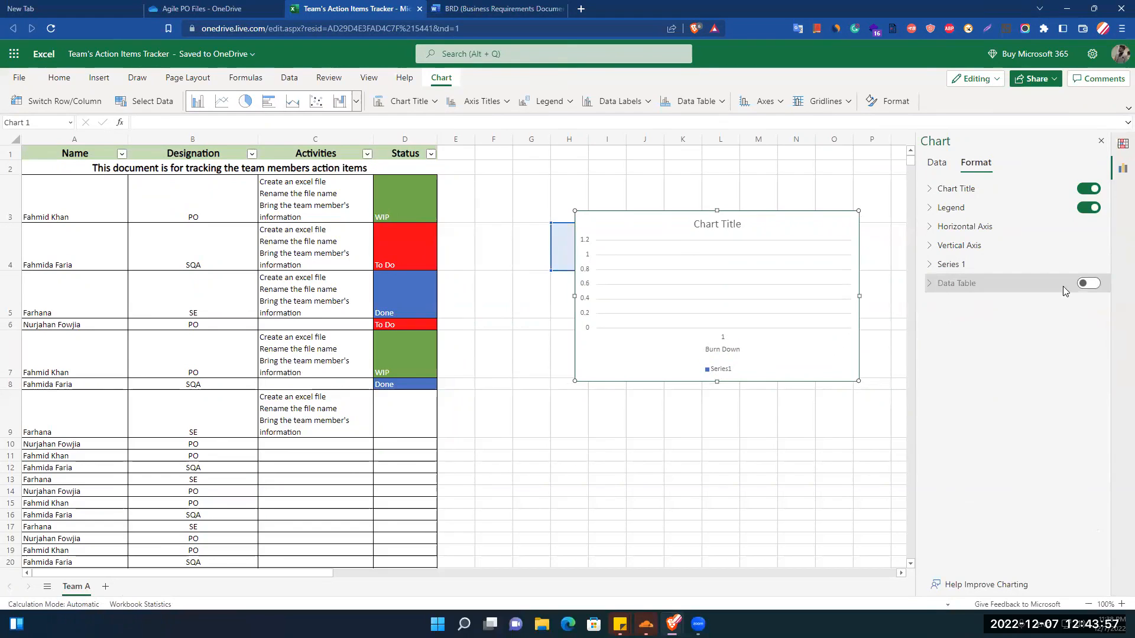
Turn the chart's data table on to preview it, and switch it off again.
click(1088, 286)
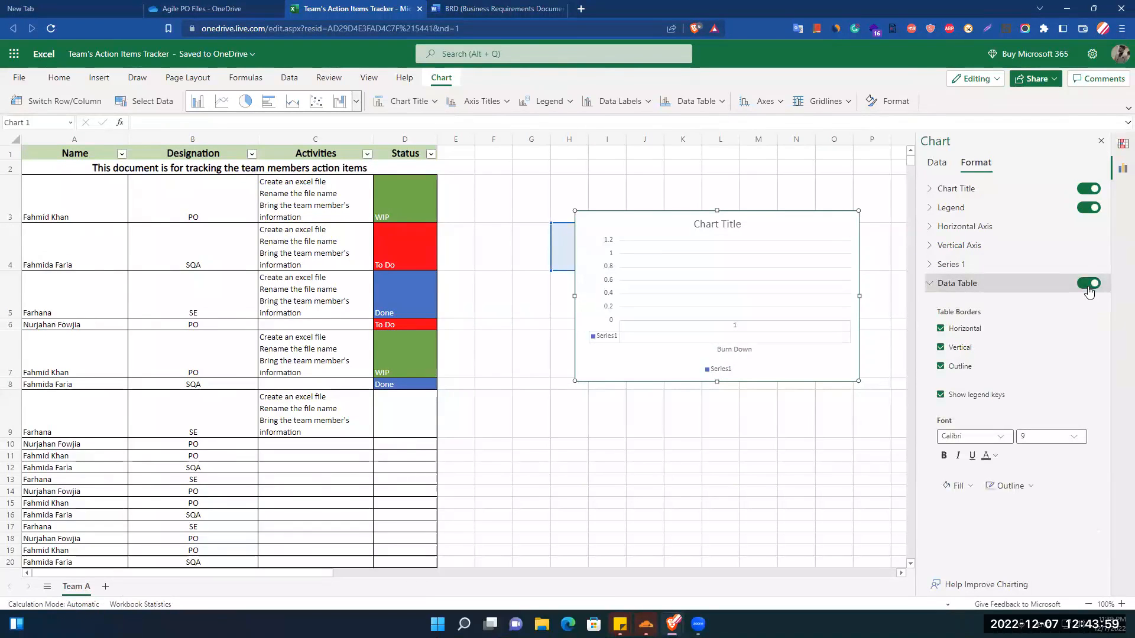
click(1090, 287)
click(1090, 288)
click(1088, 285)
Examine the chart's Series 1 options and the vertical axis settings.
click(929, 266)
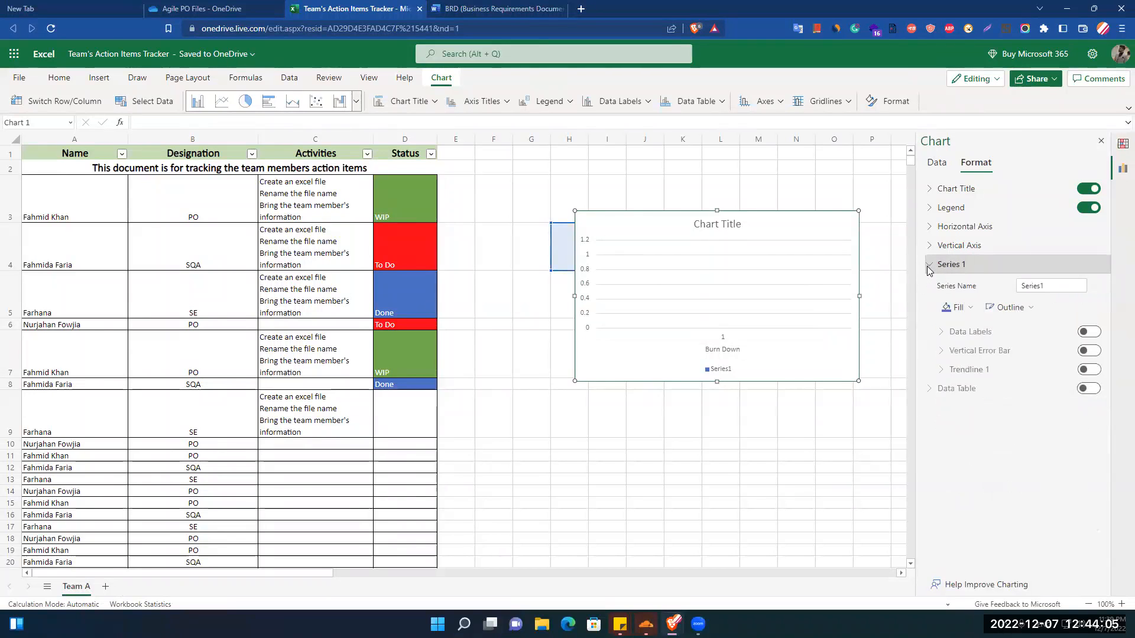
click(928, 267)
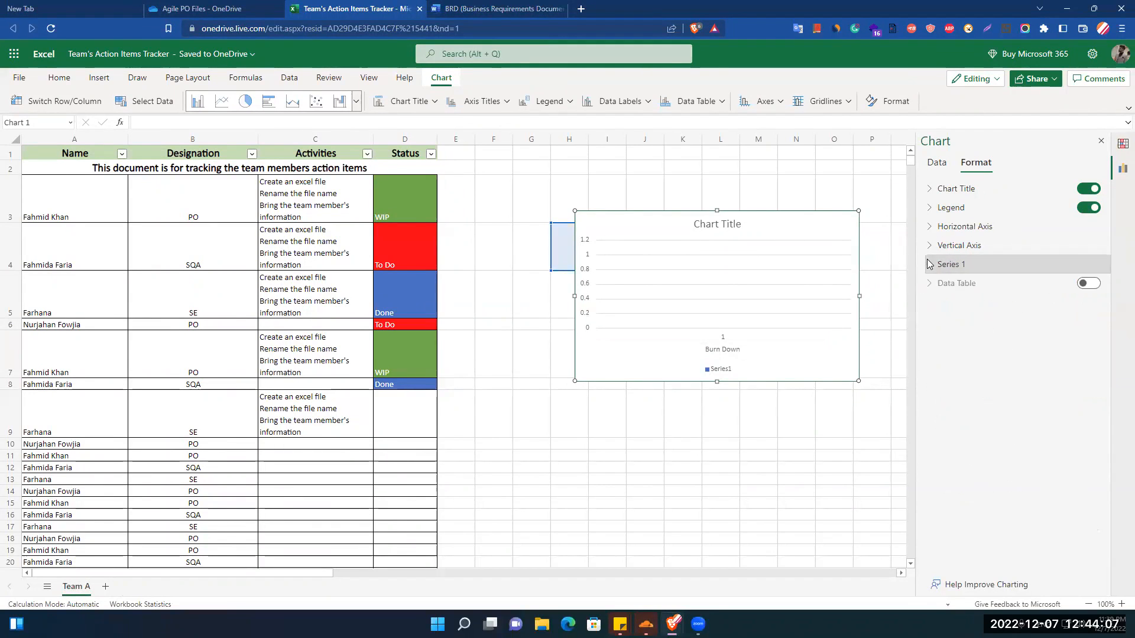
click(930, 247)
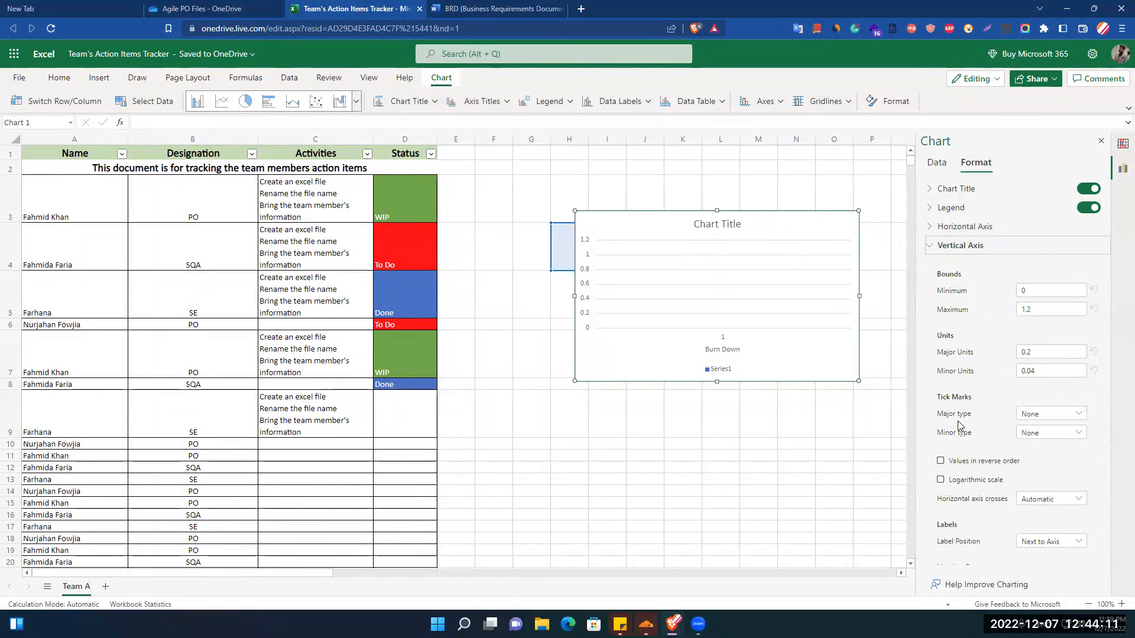
Try a minimum bound of 5 on the chart's vertical axis and reset it to the automatic value.
key(Tab)
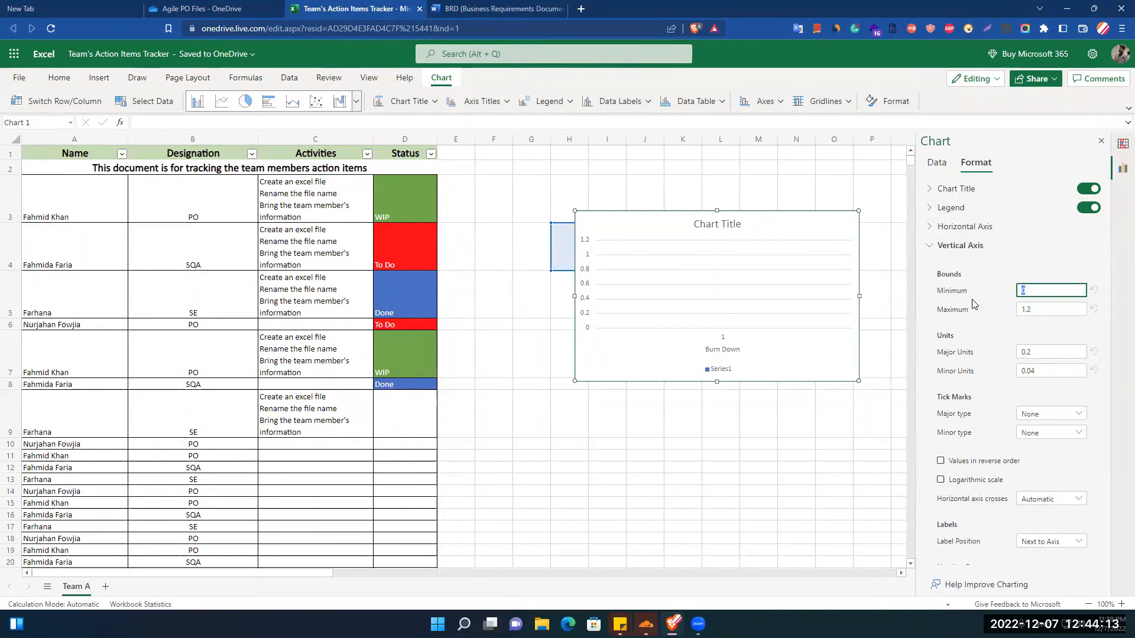
text(5)
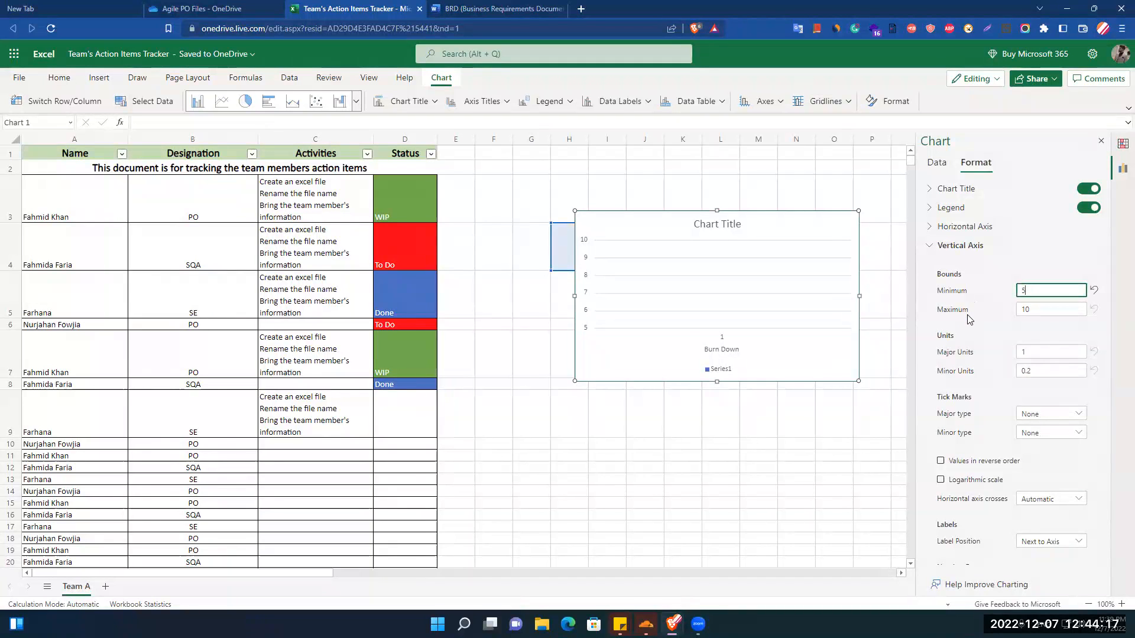
key(BackSpace)
click(1039, 266)
click(1045, 289)
click(1091, 295)
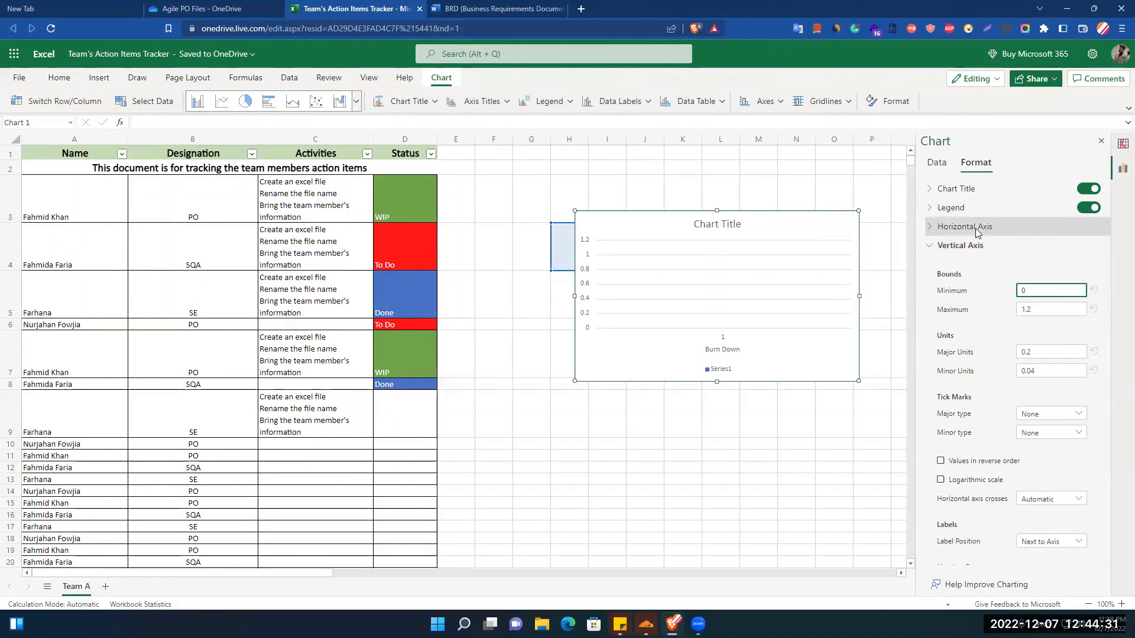
Examine the chart title options and the vertical axis settings for tick marks, labels, number format, font and gridlines.
click(932, 191)
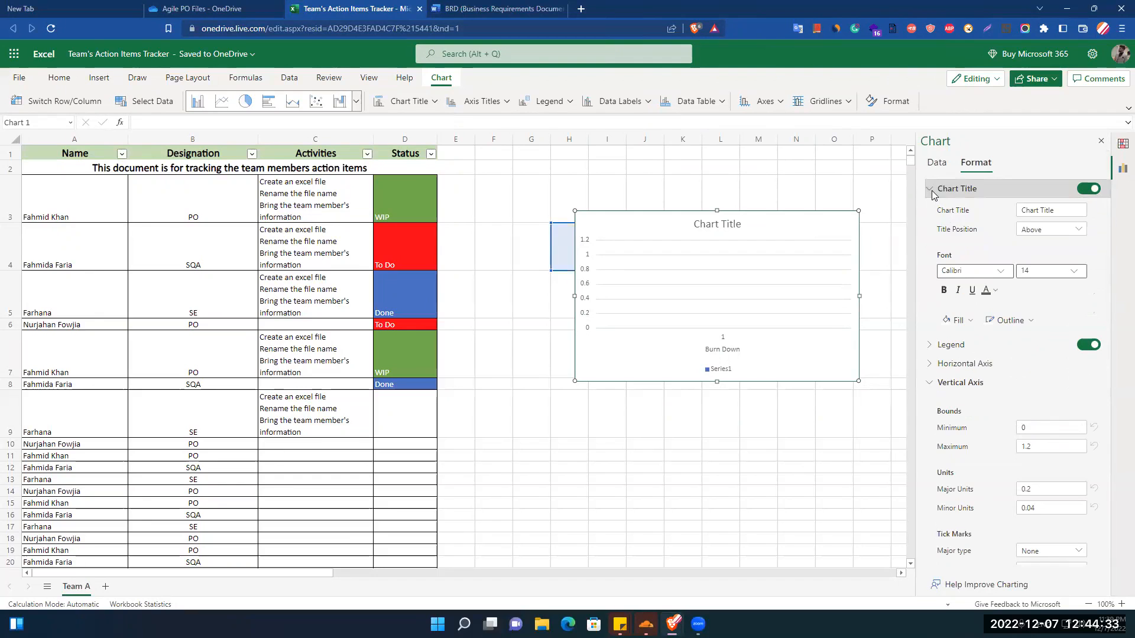
click(932, 190)
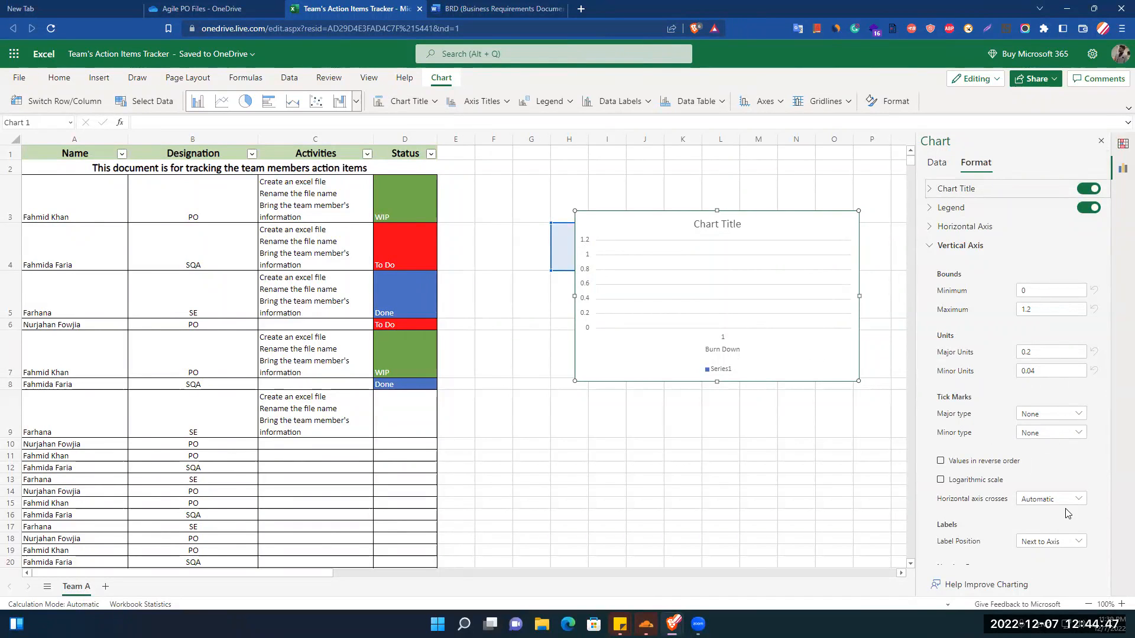
scroll(1054, 516, down, 2)
scroll(1054, 516, up, 2)
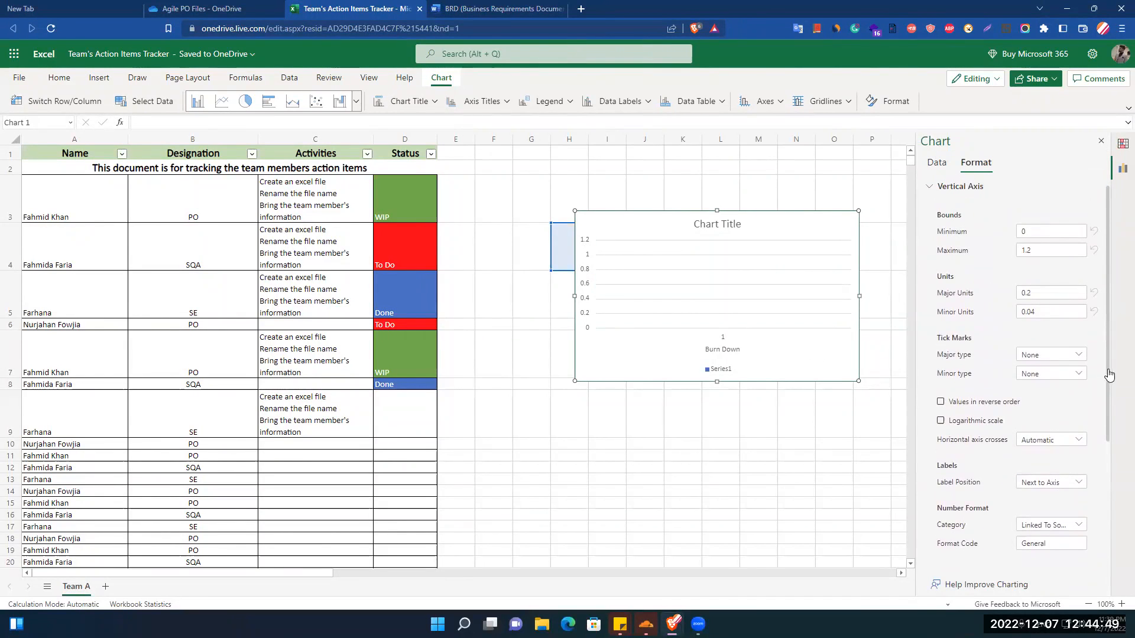
scroll(1107, 457, down, 3)
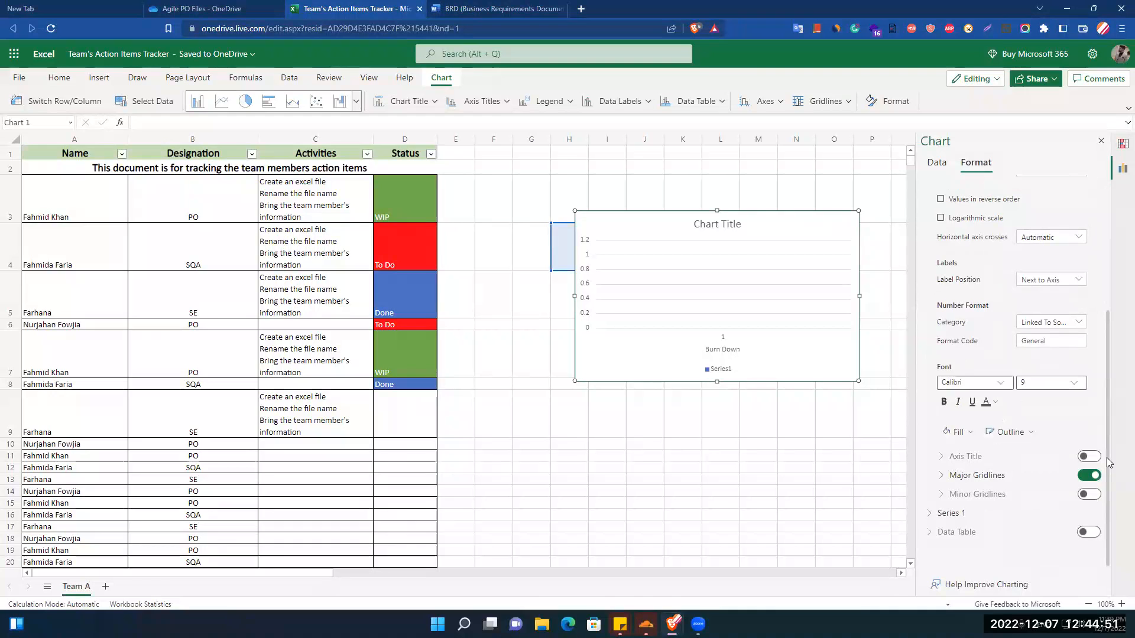
scroll(1118, 483, up, 1)
scroll(1052, 467, down, 1)
scroll(1004, 455, up, 1)
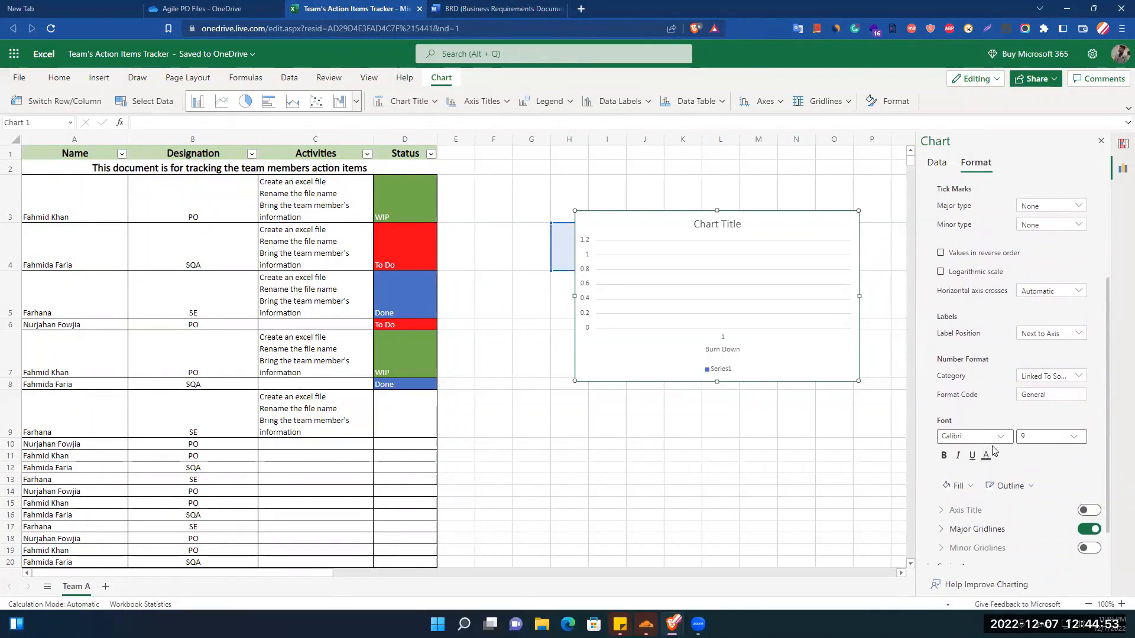
scroll(988, 445, down, 1)
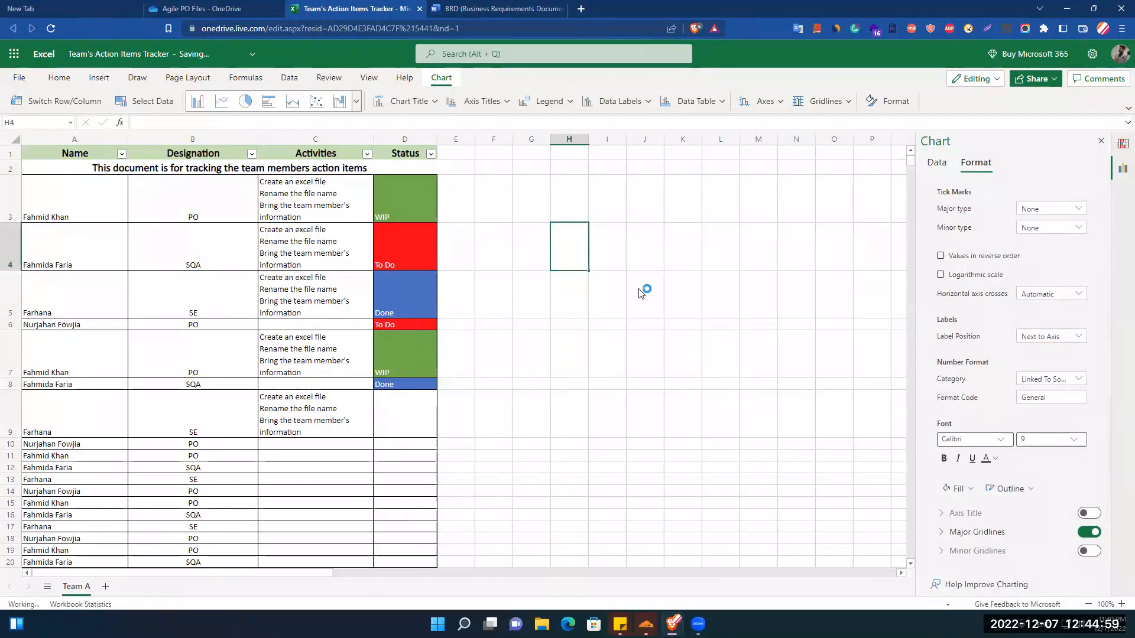
Delete the chart and insert the Cucumber picture from this device's D: drive at cell K4.
key(Delete)
click(695, 253)
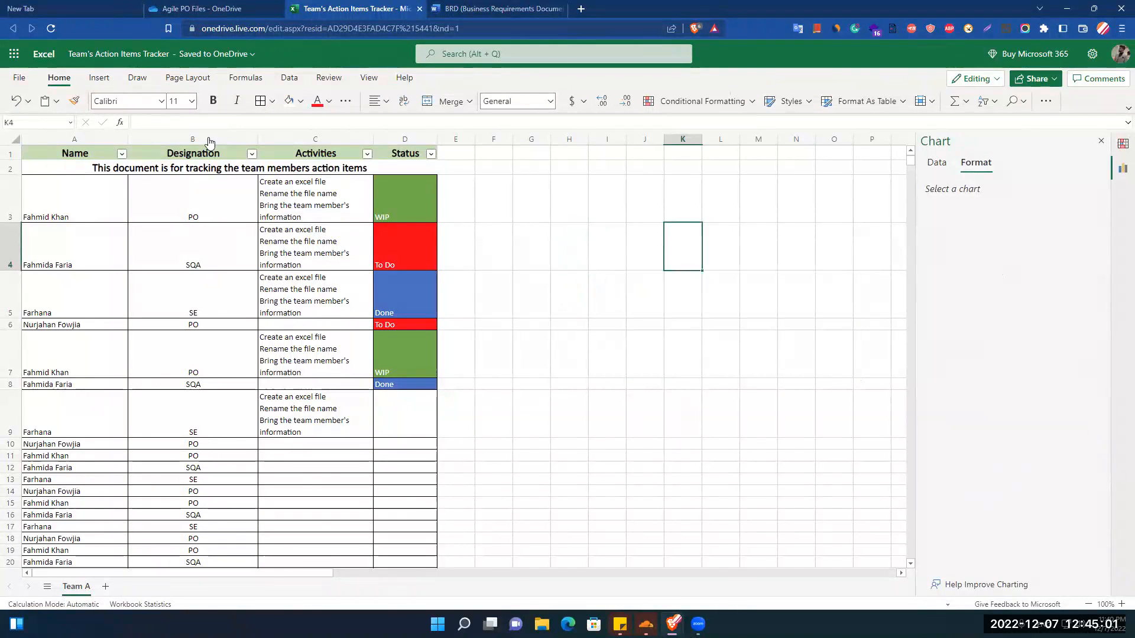
click(98, 80)
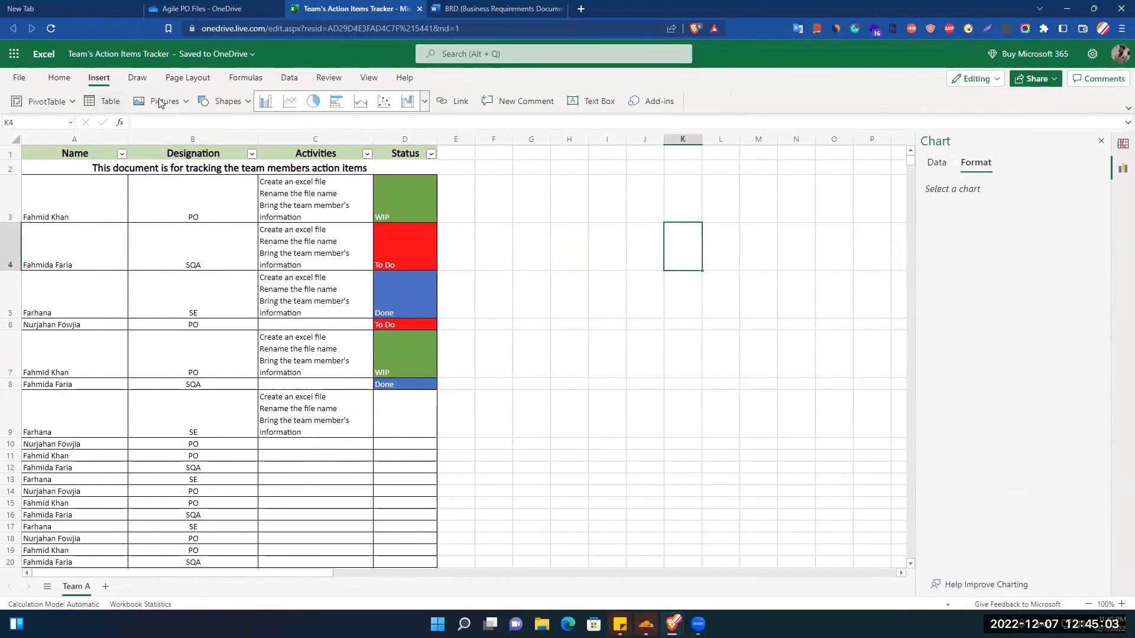
click(177, 104)
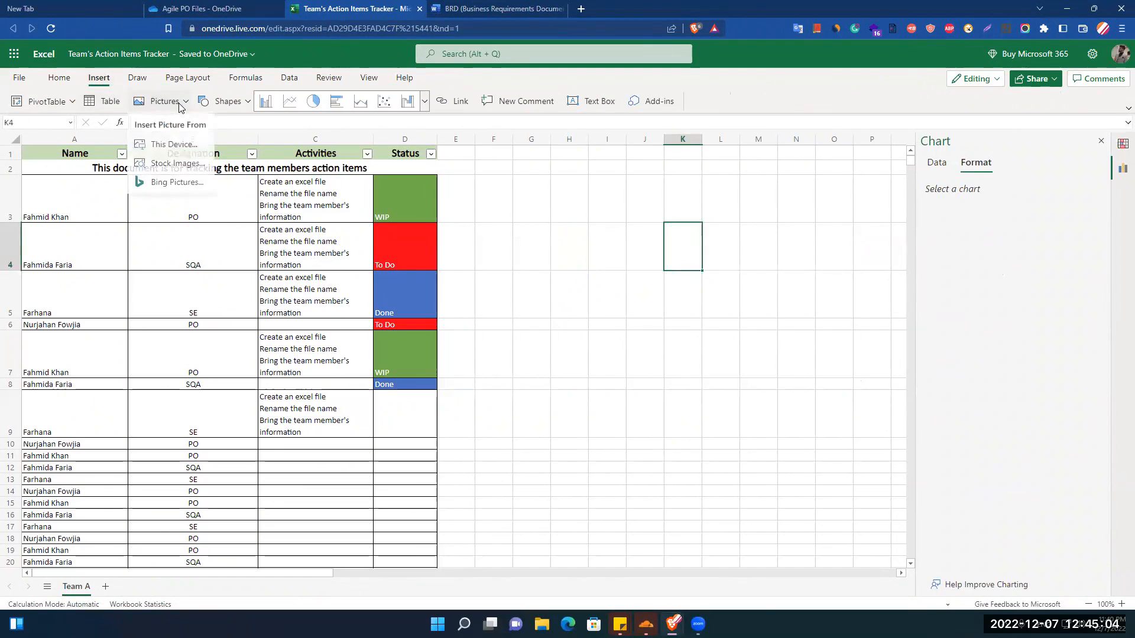
click(163, 147)
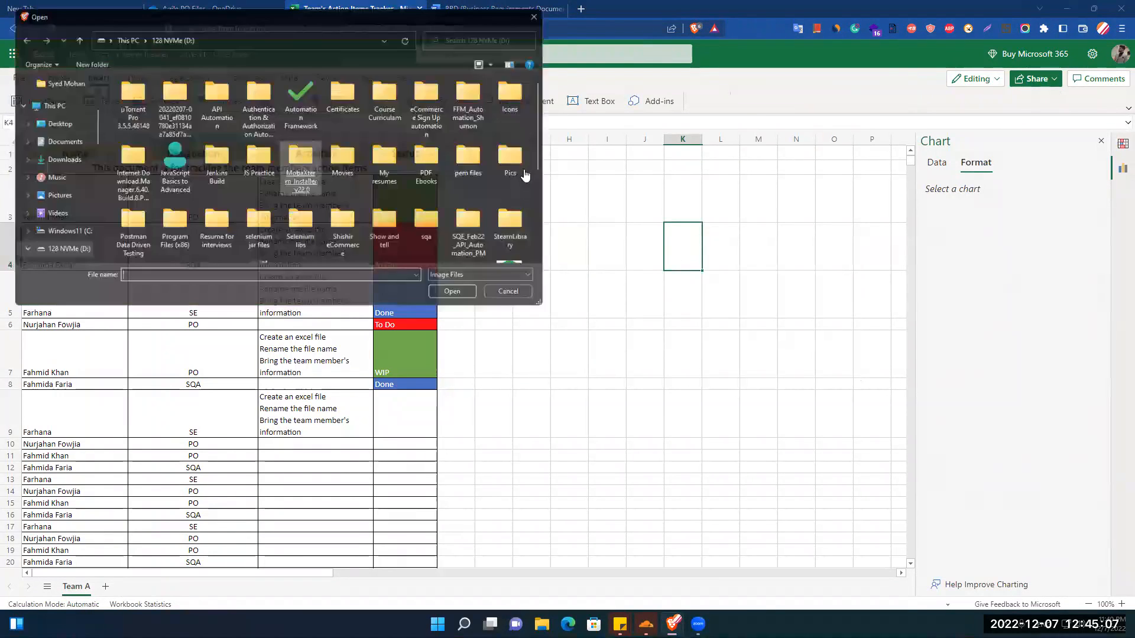
scroll(555, 177, down, 2)
click(528, 155)
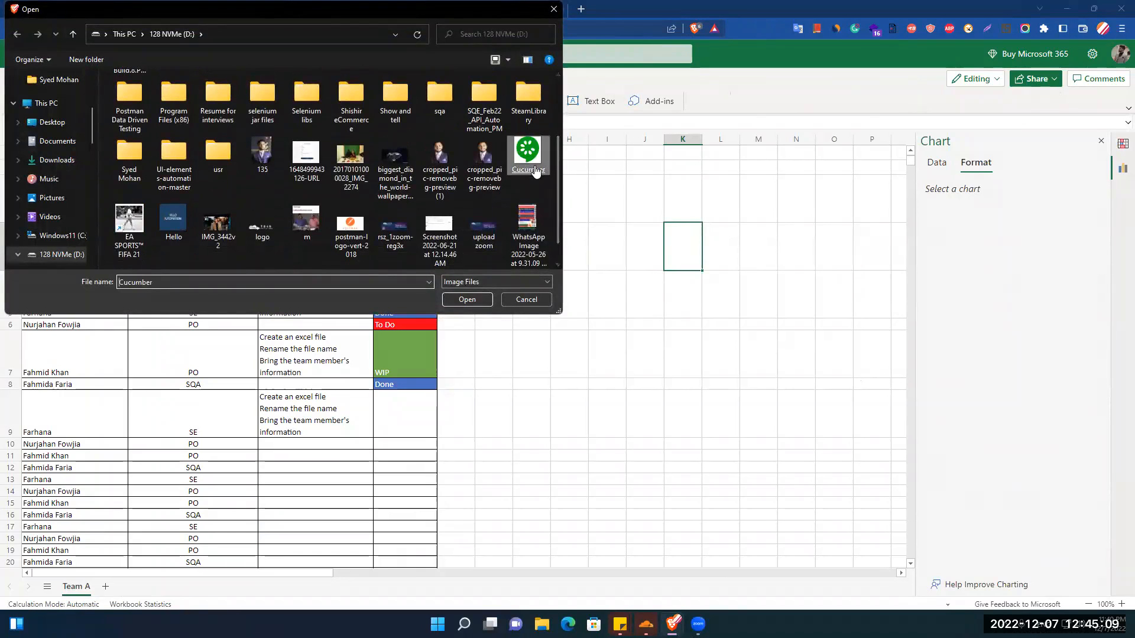
key(Return)
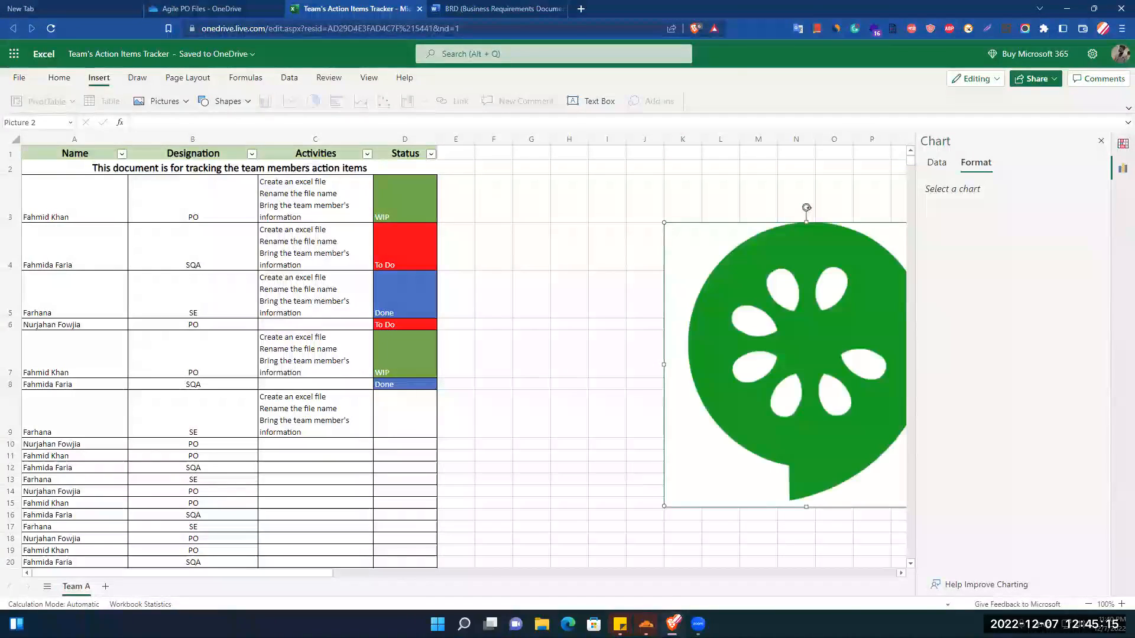
Shrink the cucumber picture to about half its size and place it beside the table over columns F to I, rows 3 to 7.
drag(787, 317, 619, 269)
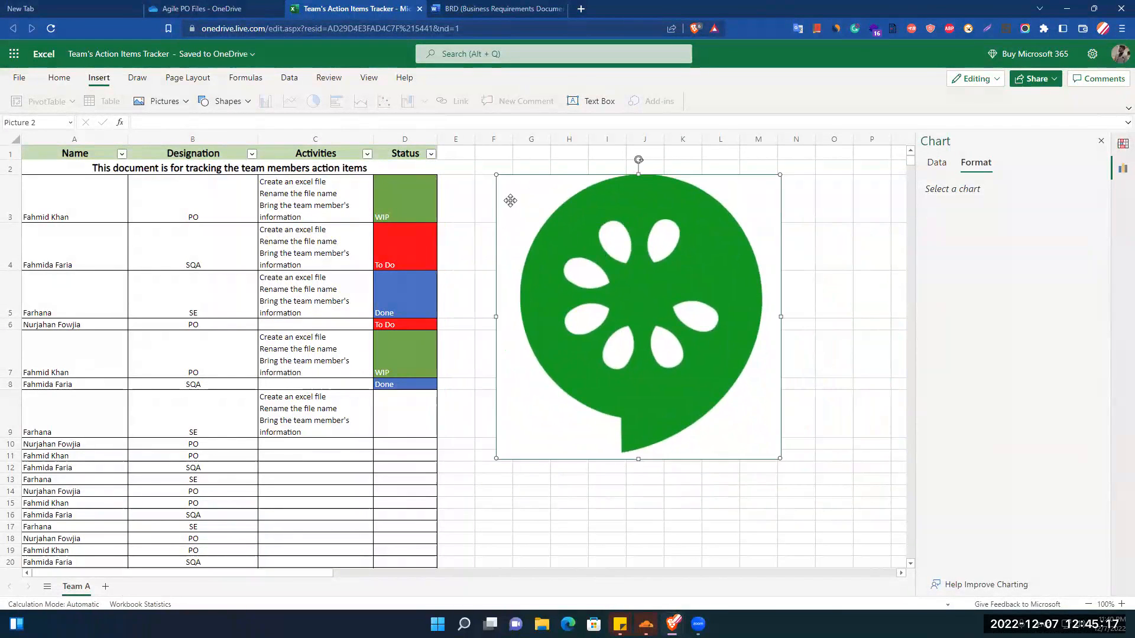
drag(497, 175, 597, 260)
drag(679, 362, 510, 248)
drag(469, 195, 499, 215)
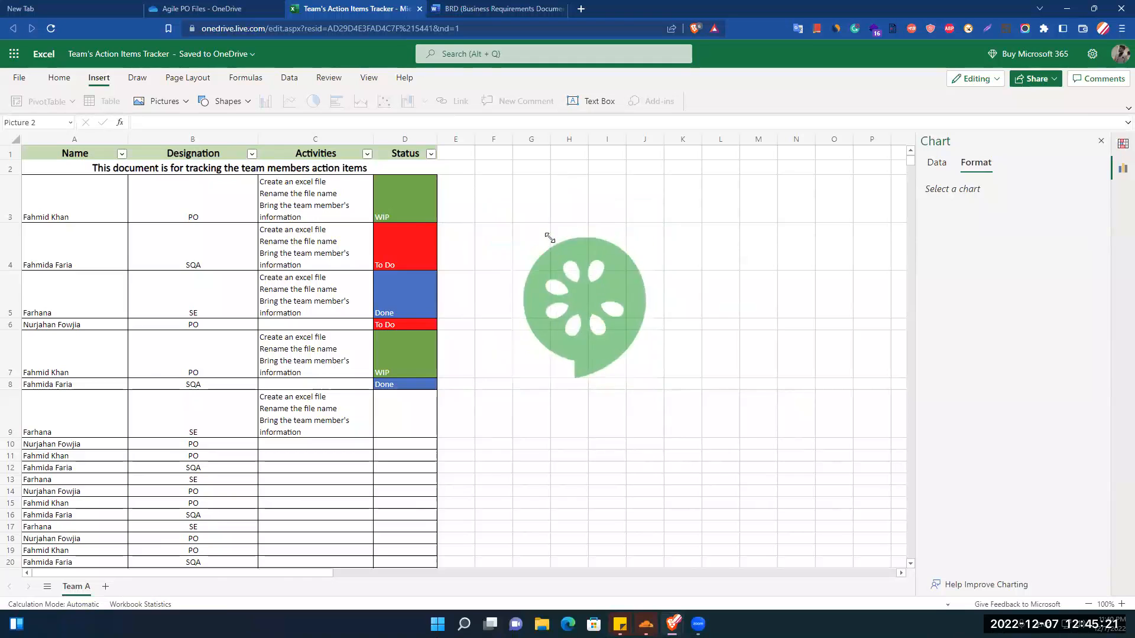
drag(549, 284, 538, 275)
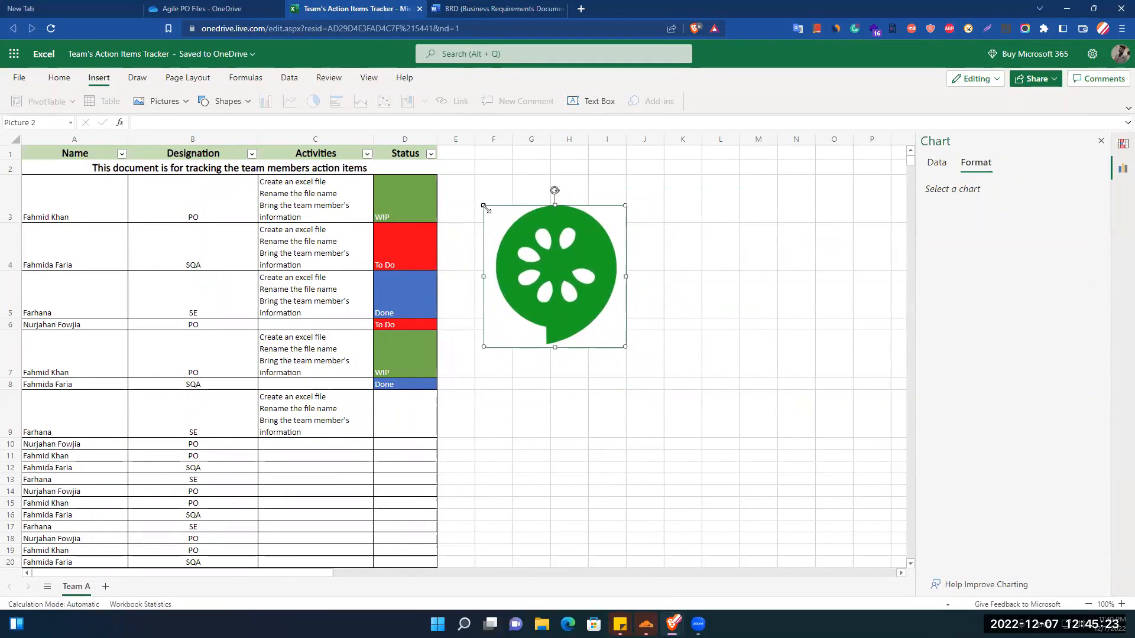
drag(480, 204, 476, 200)
click(779, 296)
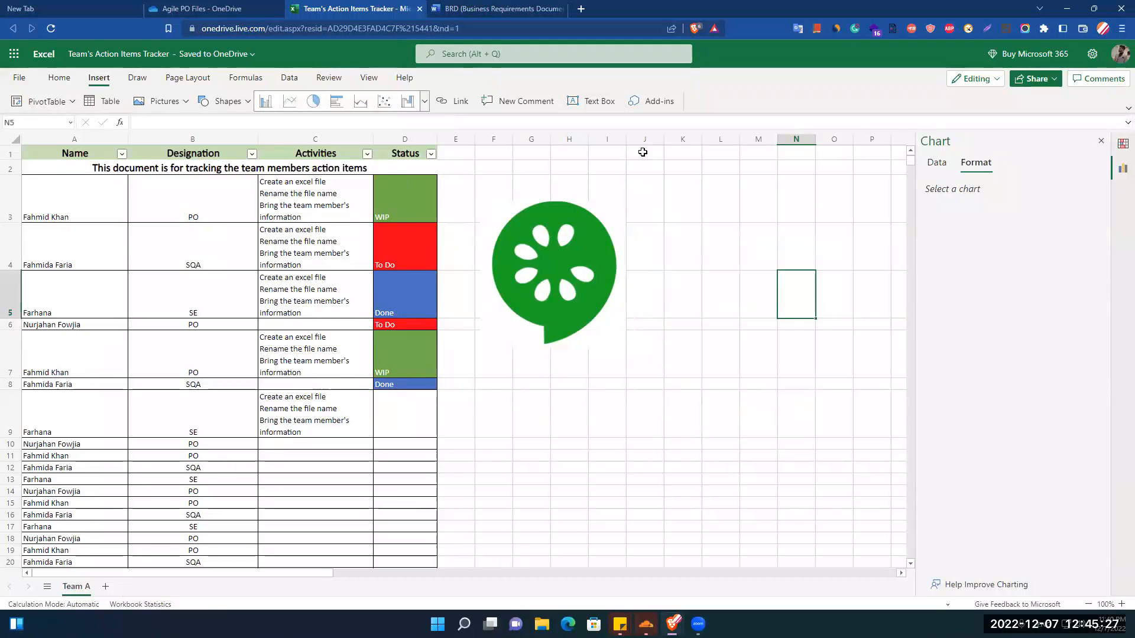
Look through the gallery of insertable shapes and close it without choosing one.
click(718, 170)
click(685, 250)
click(247, 102)
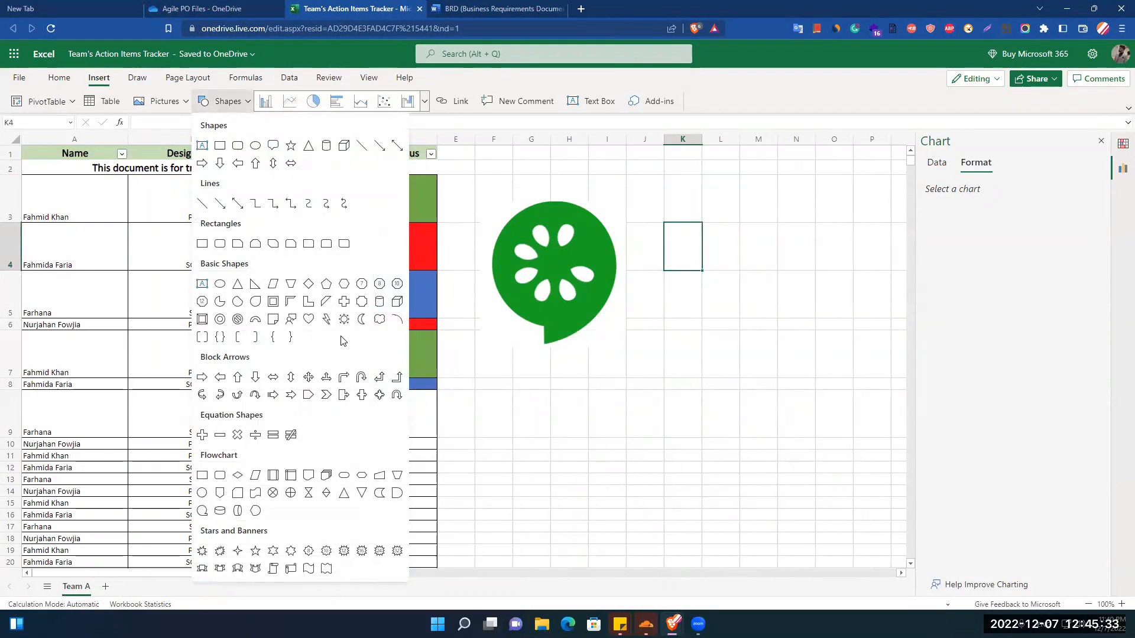
key(Escape)
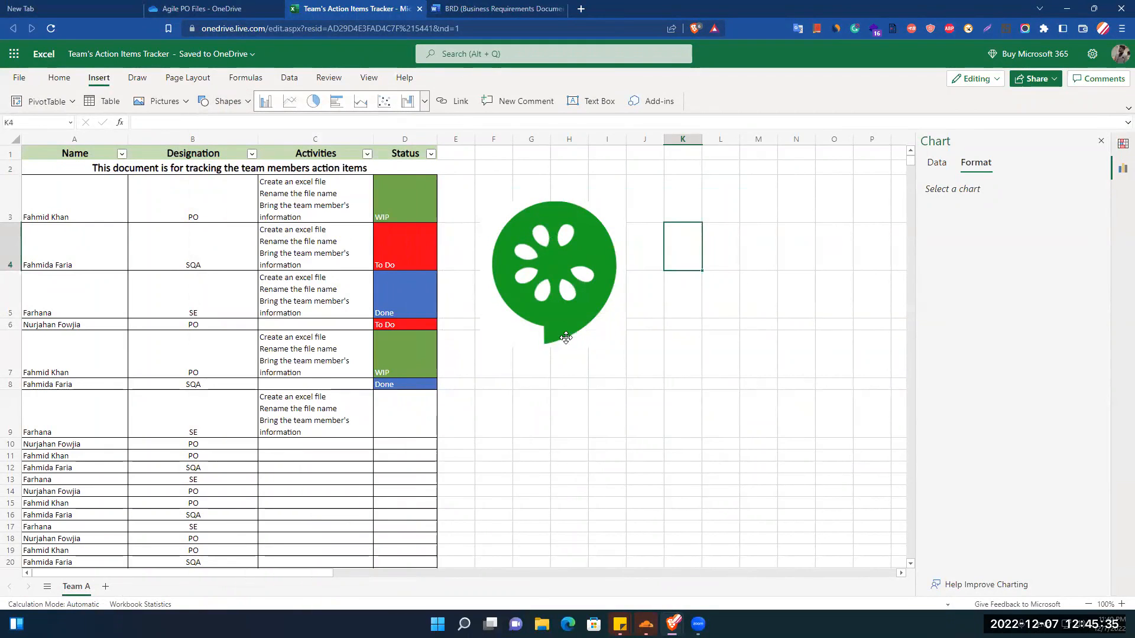
click(568, 357)
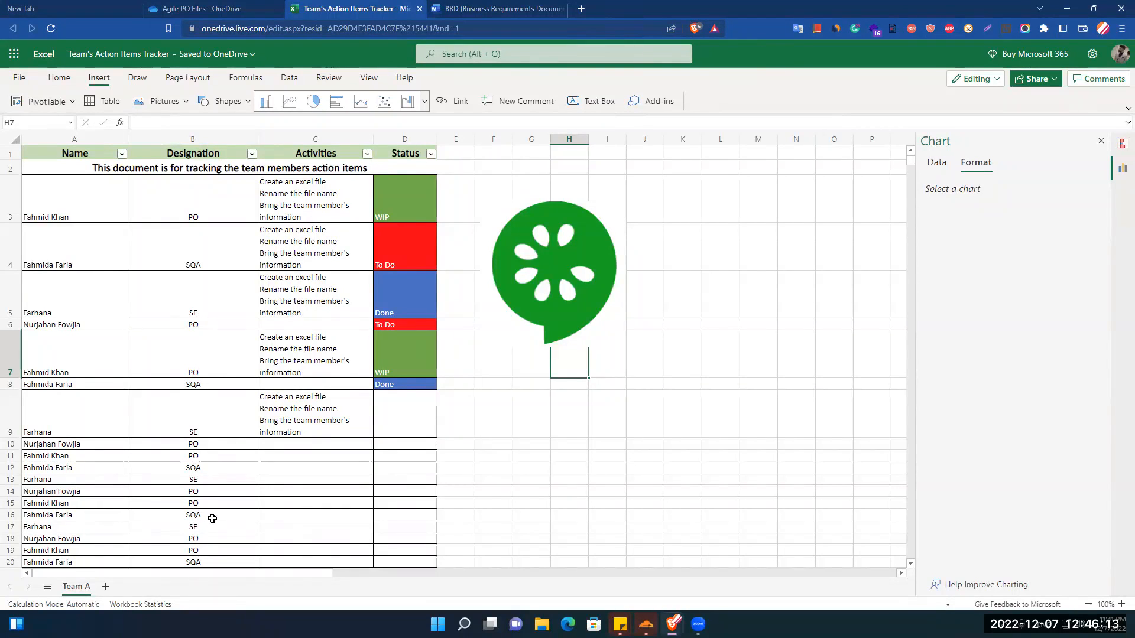
Start a new comment on the Activities cell C9.
click(330, 419)
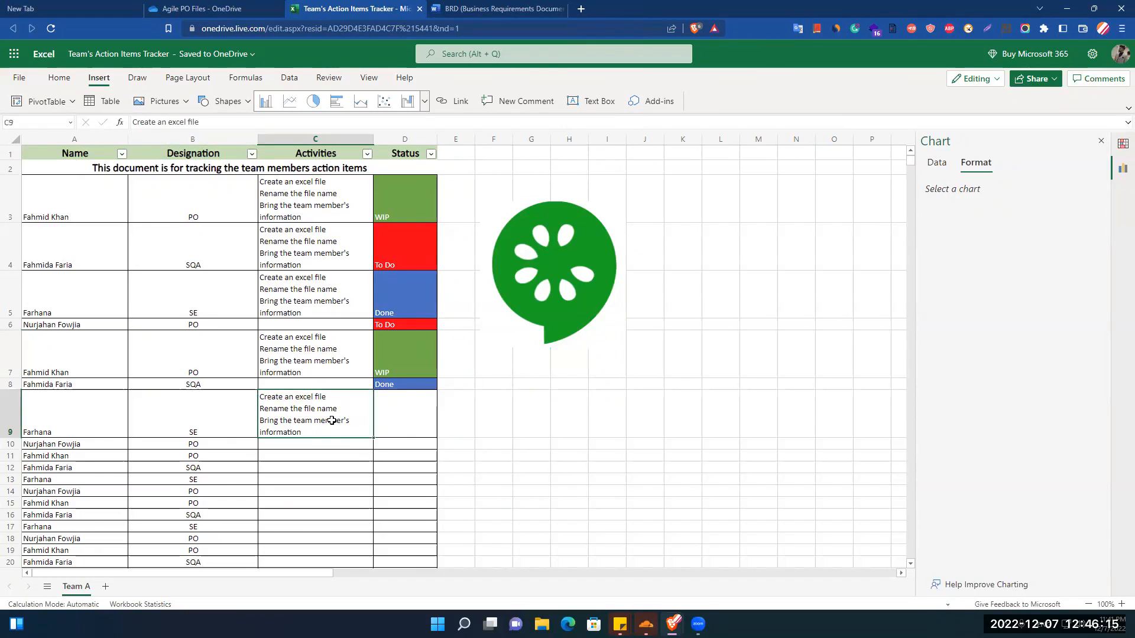
double_click(272, 399)
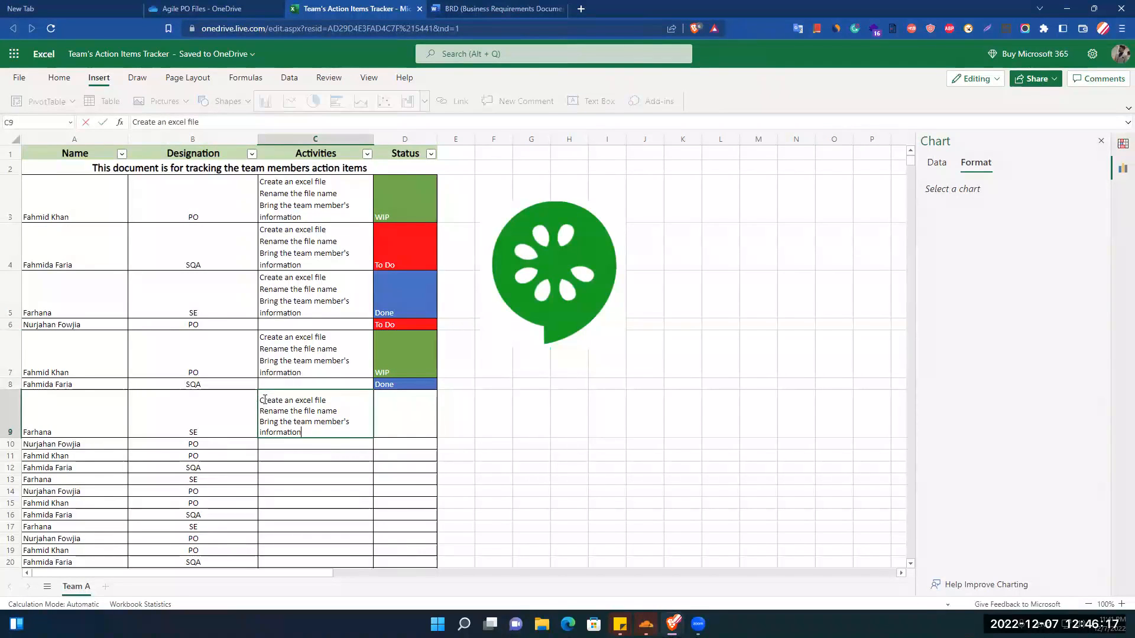
click(650, 434)
click(339, 419)
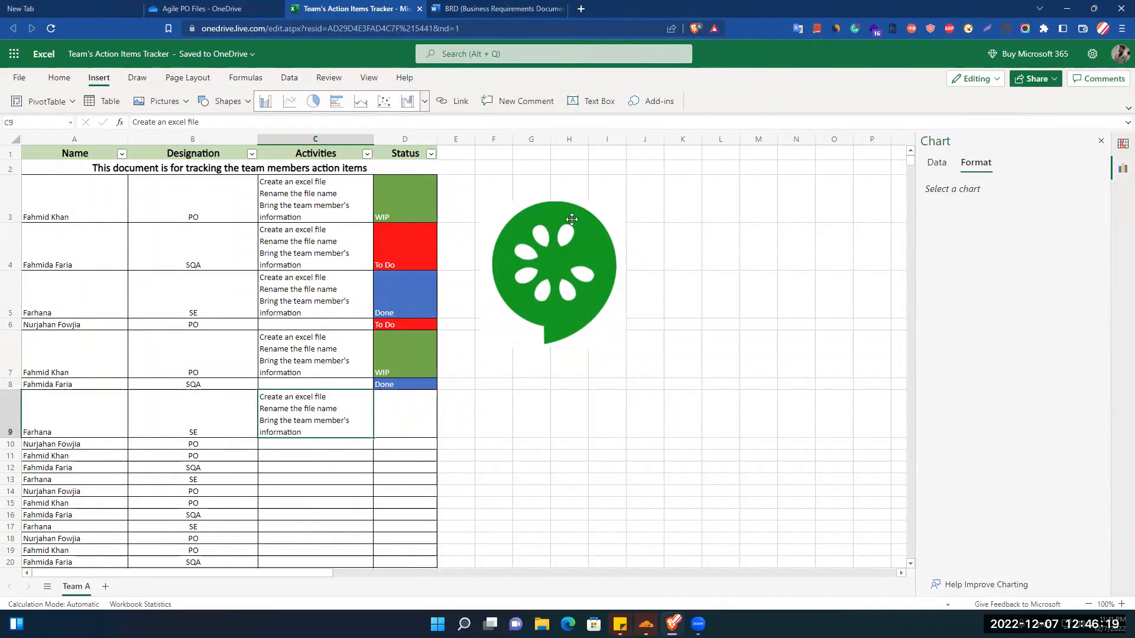
click(539, 102)
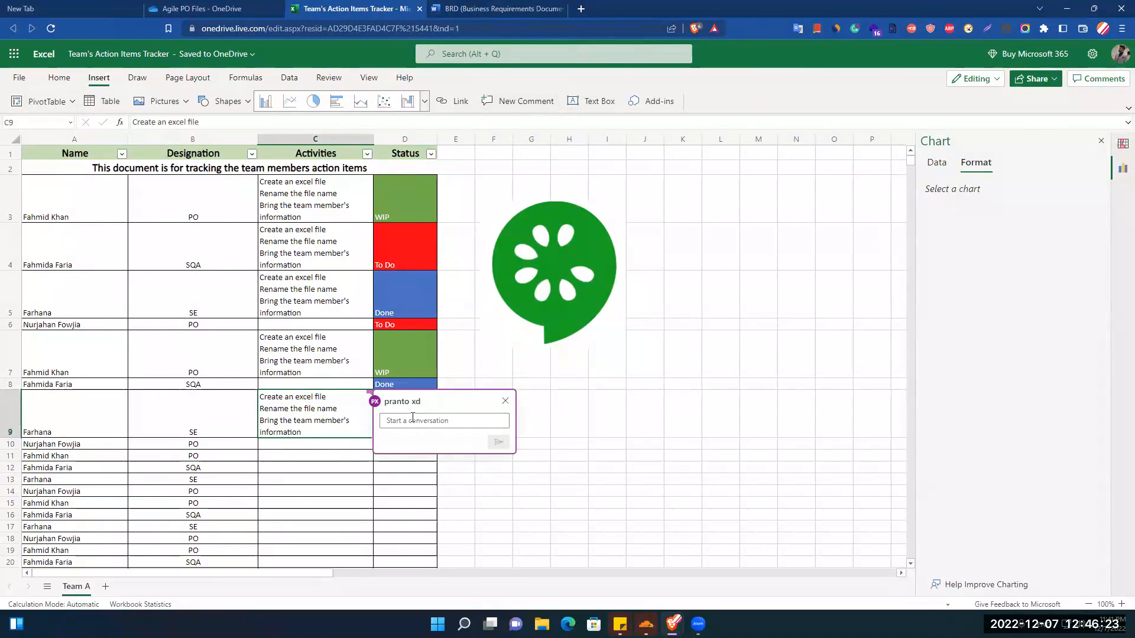
Begin the comment text with "I" and undo the accidental overwriting of cell C9.
text(I need)
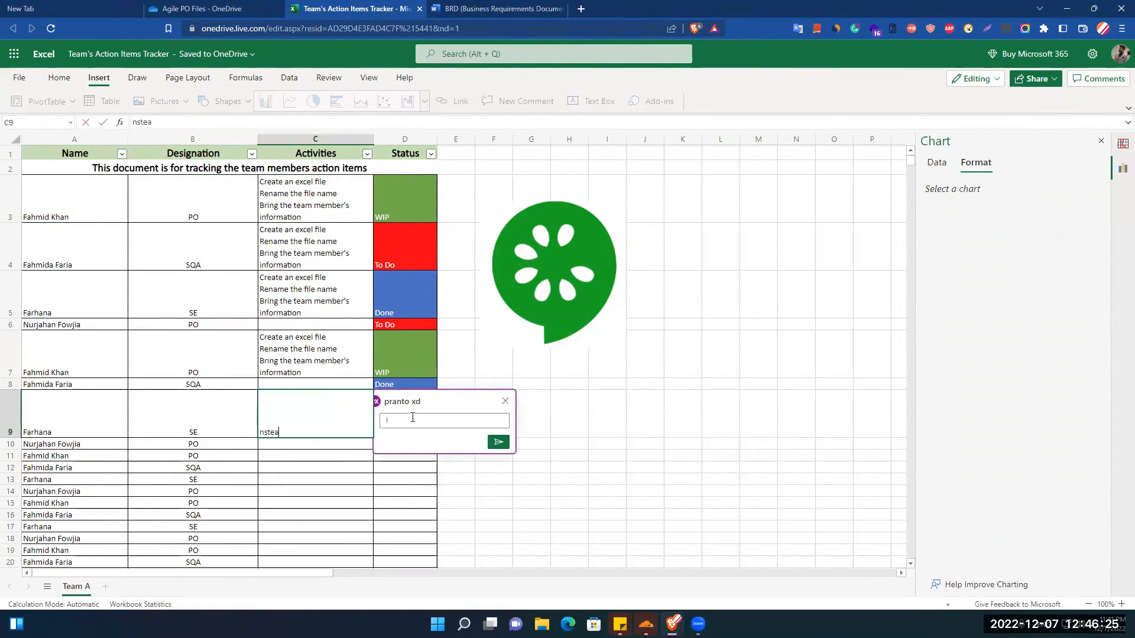
key(BackSpace)
key(BackSpace)
key(BackSpace)
key(BackSpace)
click(412, 420)
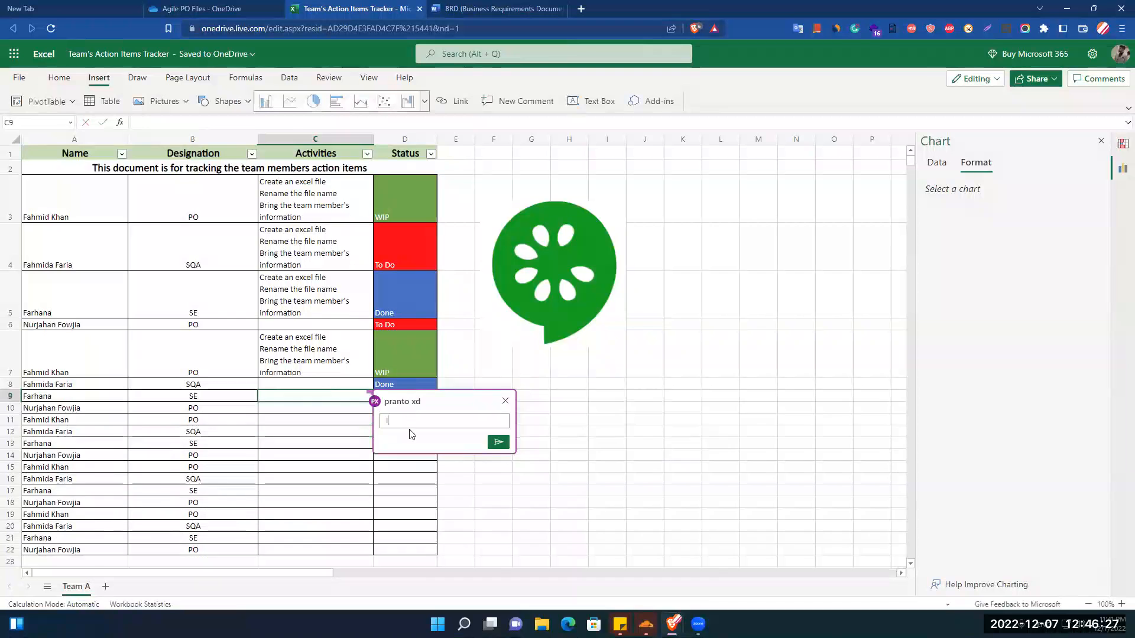
click(659, 441)
key(ctrl+z)
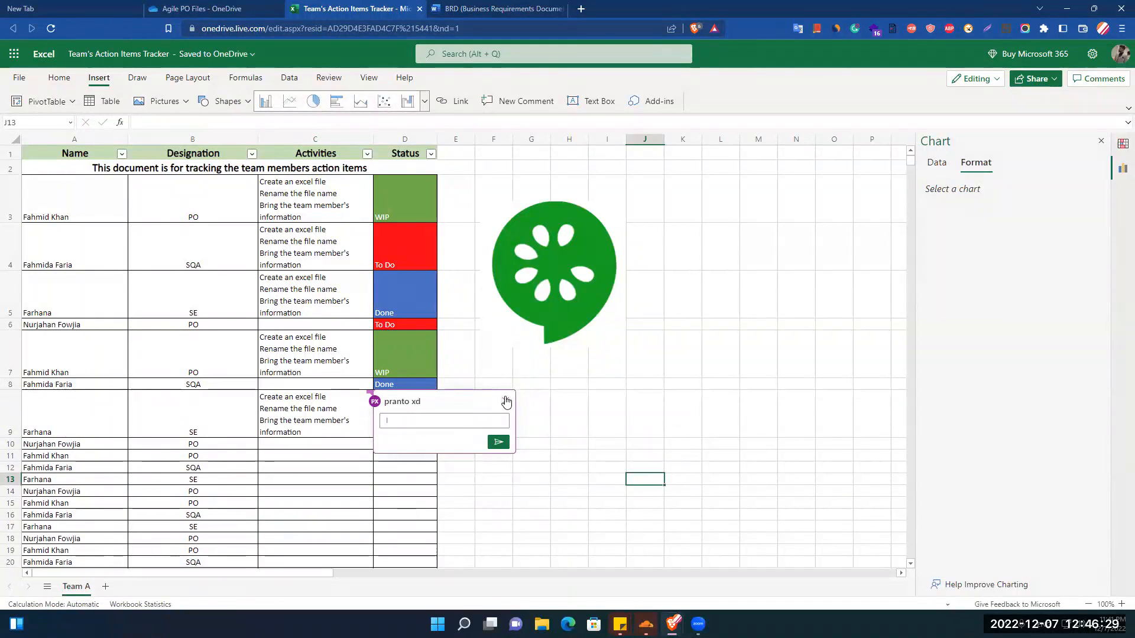
Complete the comment on C9 as "Instead of writing create write make" and post it.
click(436, 420)
text(nstead of)
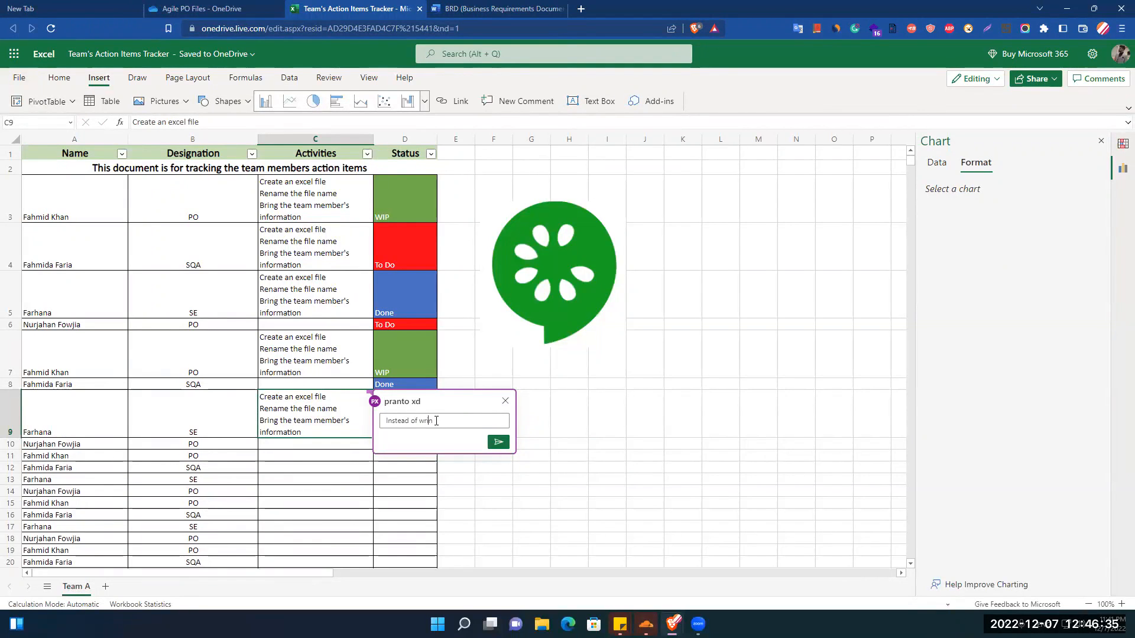
text( writing create write make)
click(499, 442)
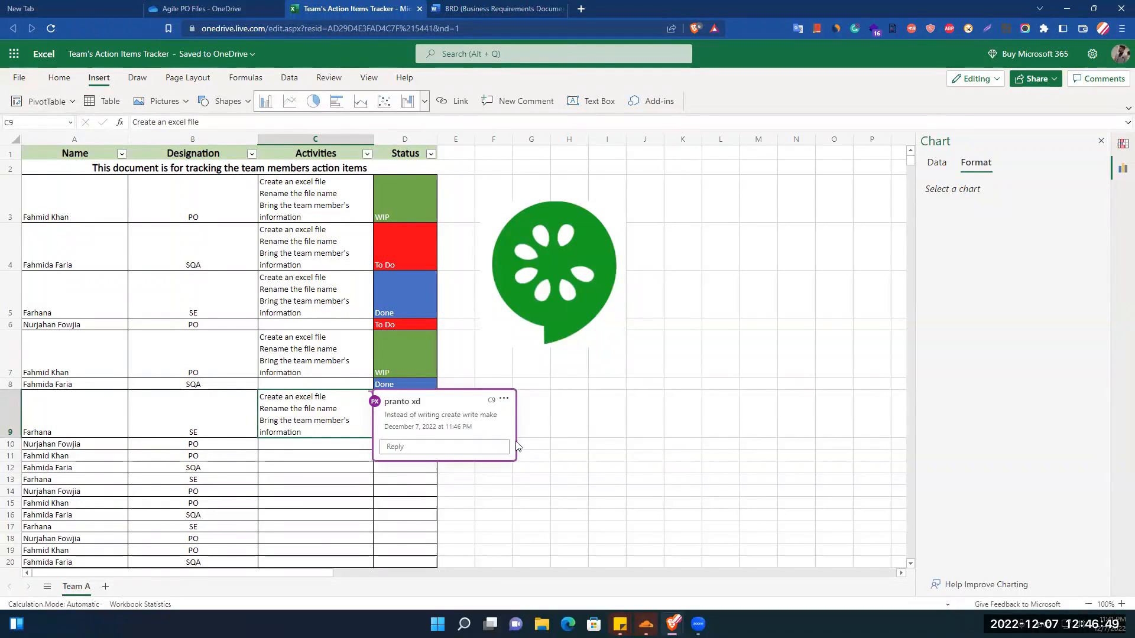
Reopen the posted comment on cell C9 and start a reply to it.
click(602, 430)
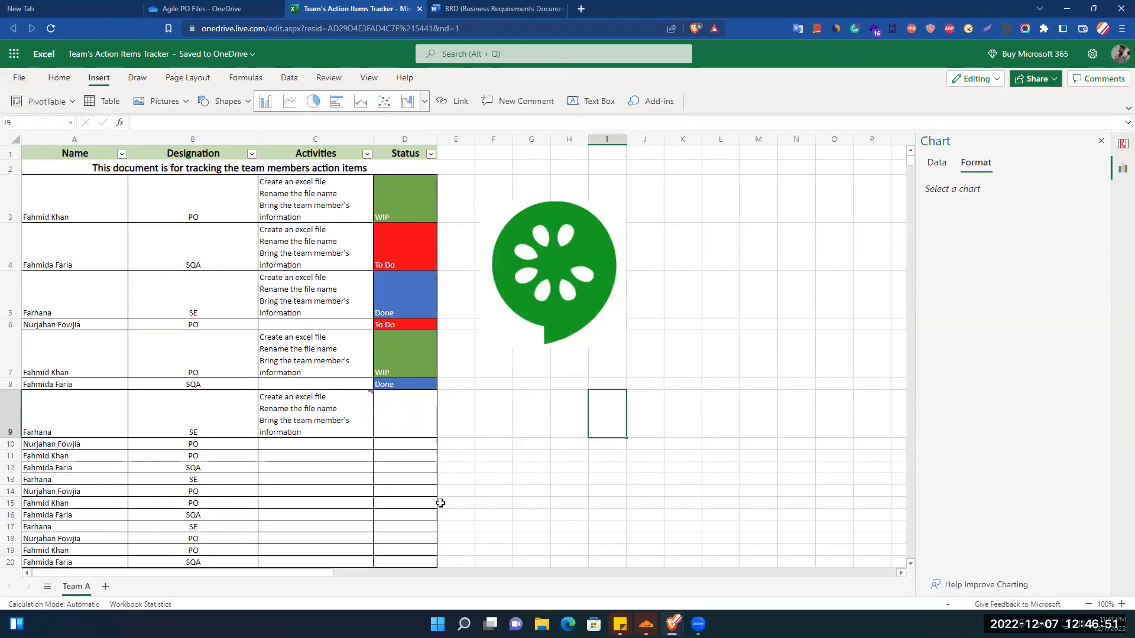
mouse_move(371, 393)
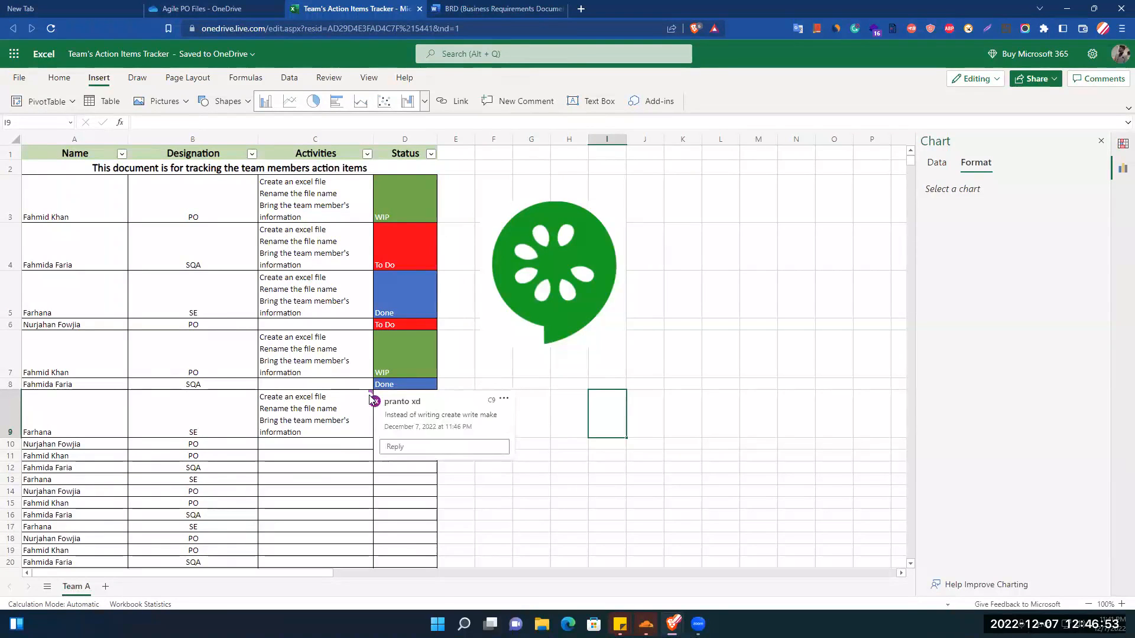
click(319, 467)
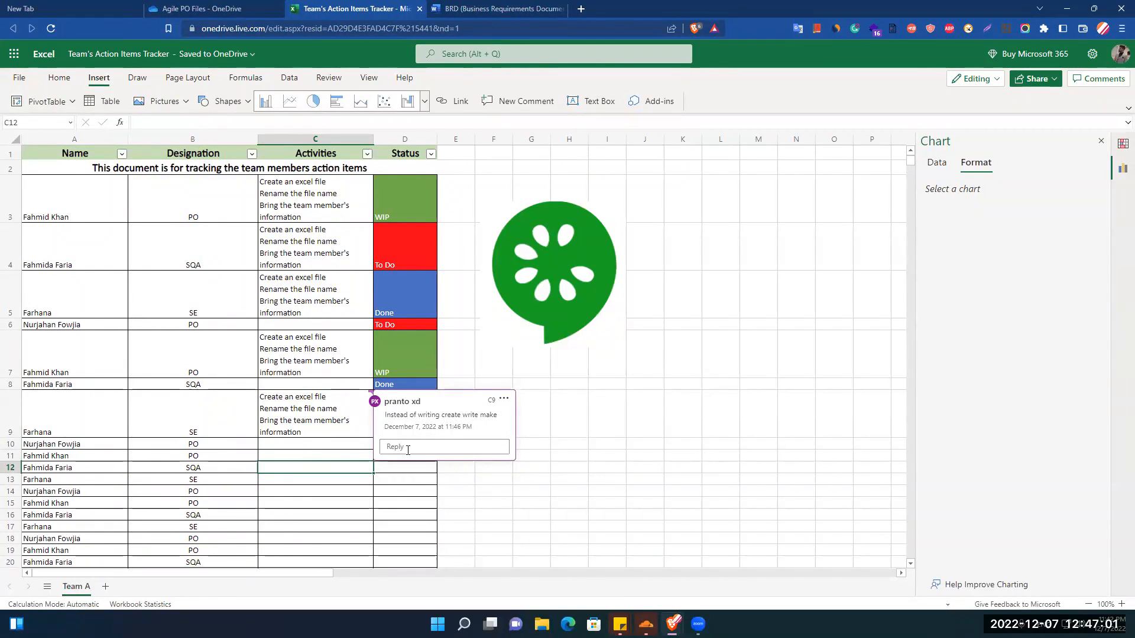
click(412, 447)
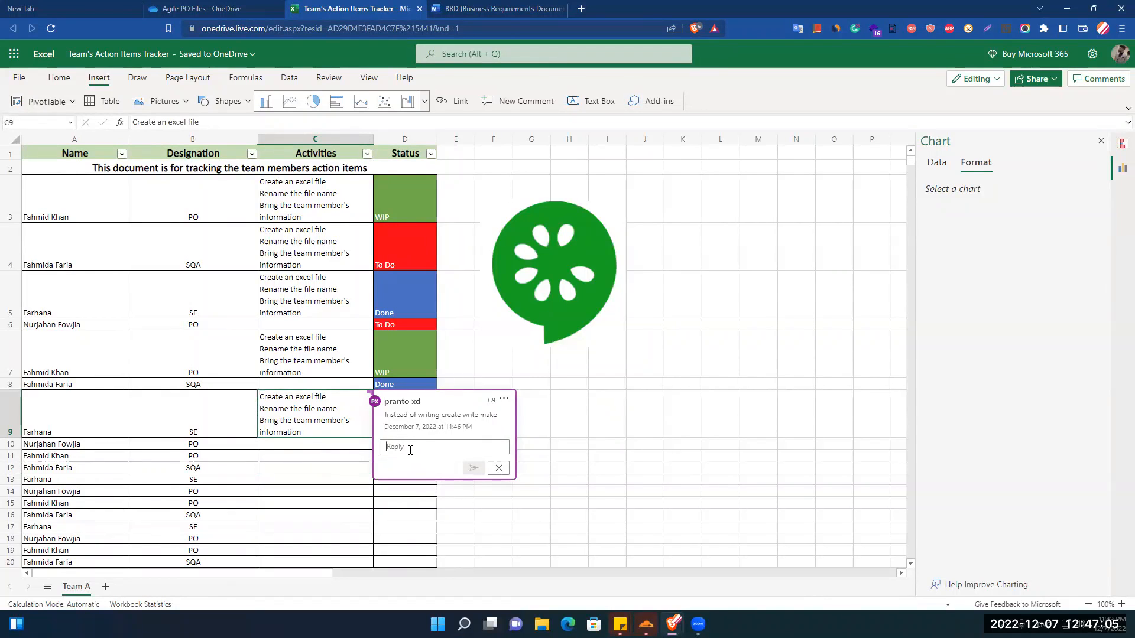